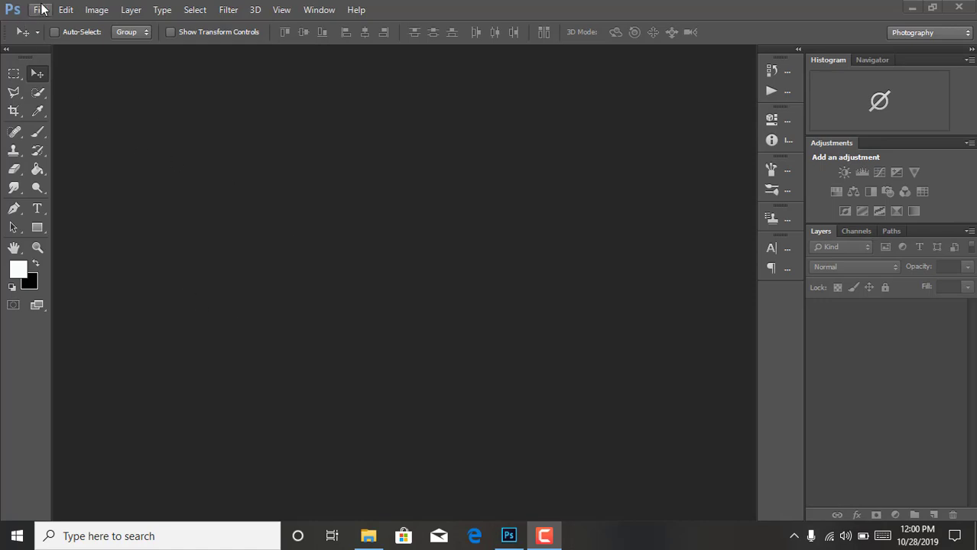
Step: Create a new white 820 × 312 pixel document
click(40, 9)
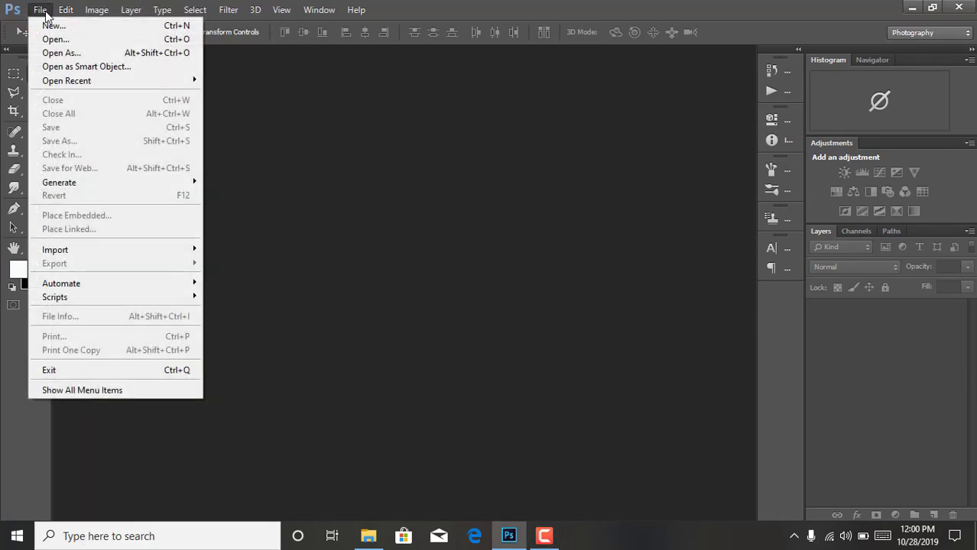
click(51, 24)
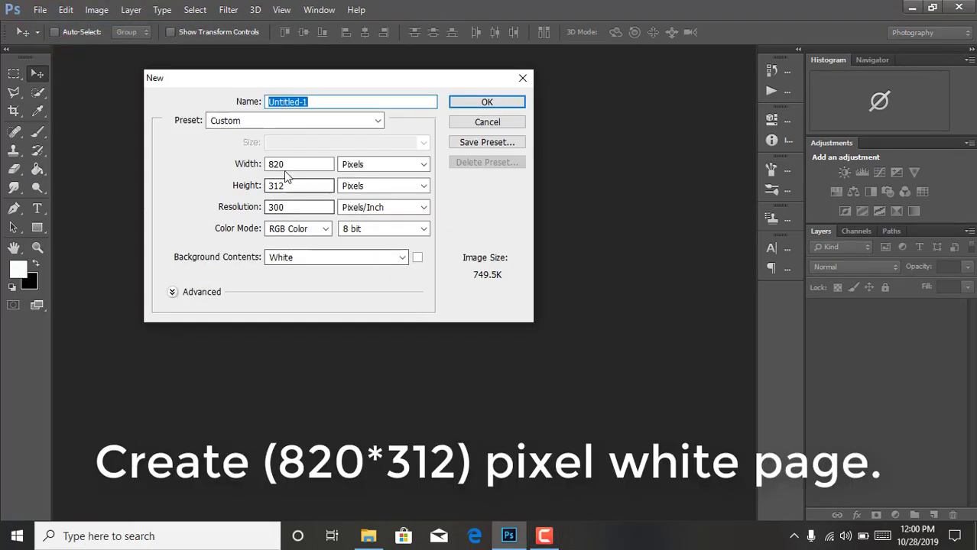
click(292, 162)
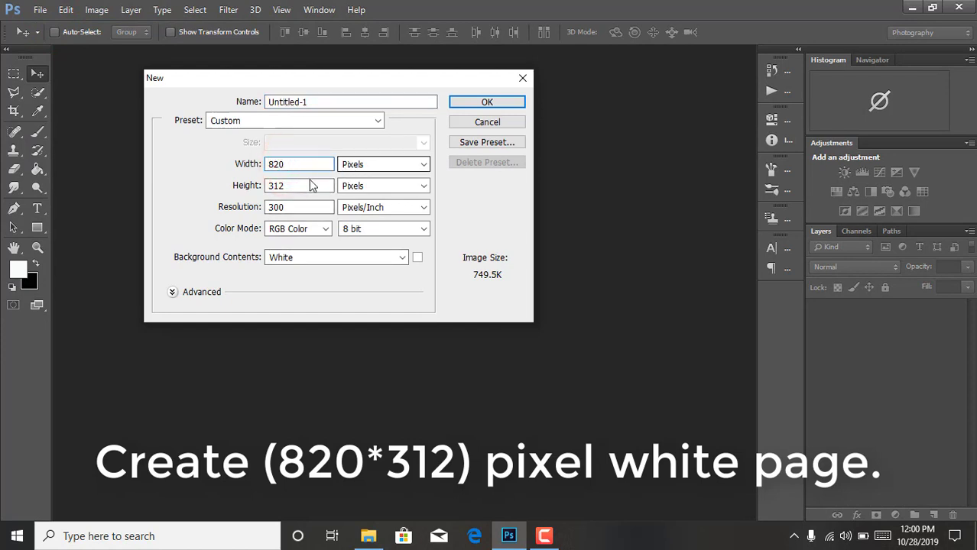
click(306, 184)
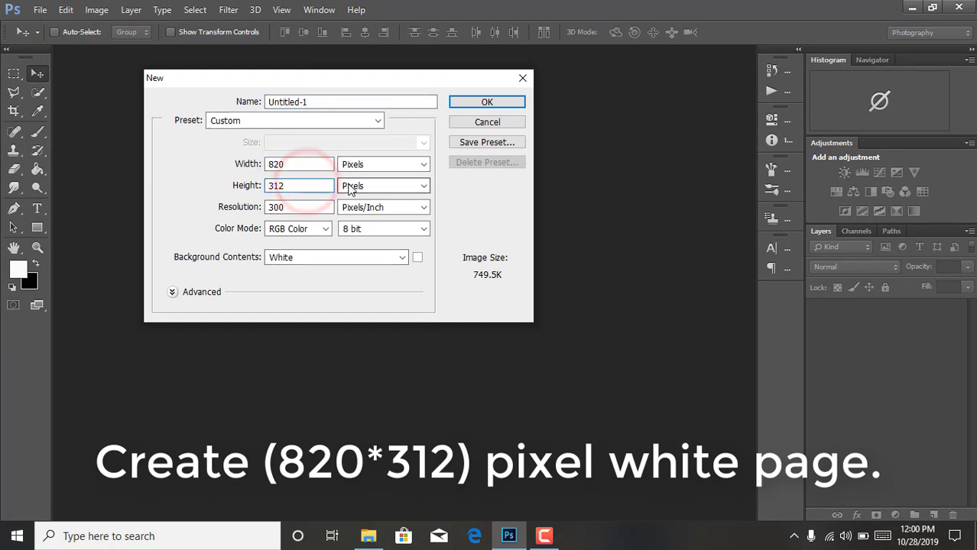
click(461, 104)
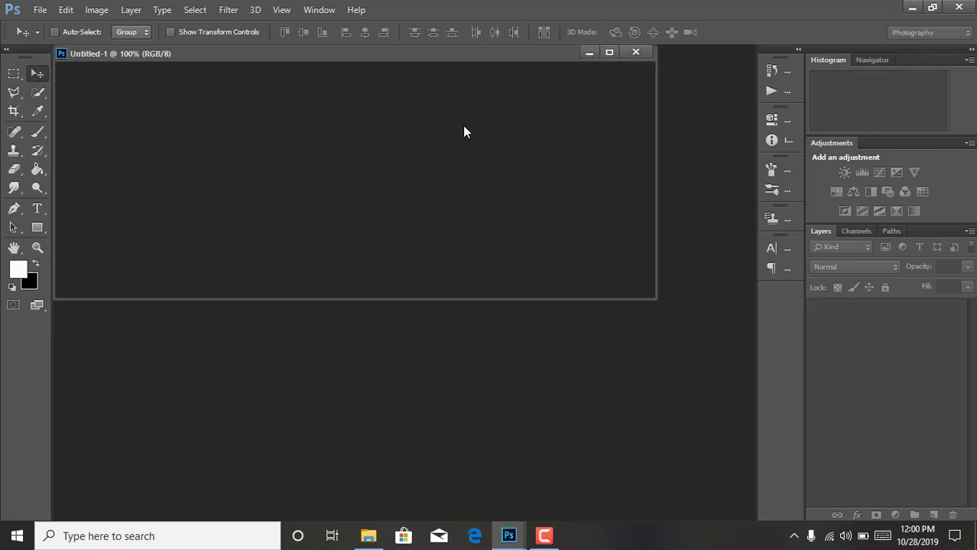
Step: Dock the Untitled-1 document window as a tab
click(314, 56)
drag(315, 56, 338, 53)
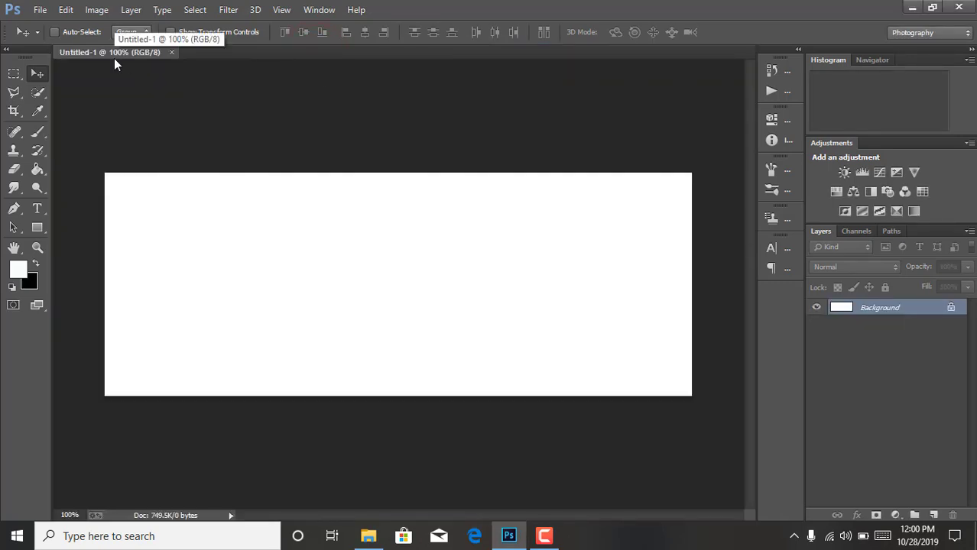
mouse_move(113, 58)
mouse_down()
mouse_move(128, 105)
mouse_move(116, 60)
mouse_up()
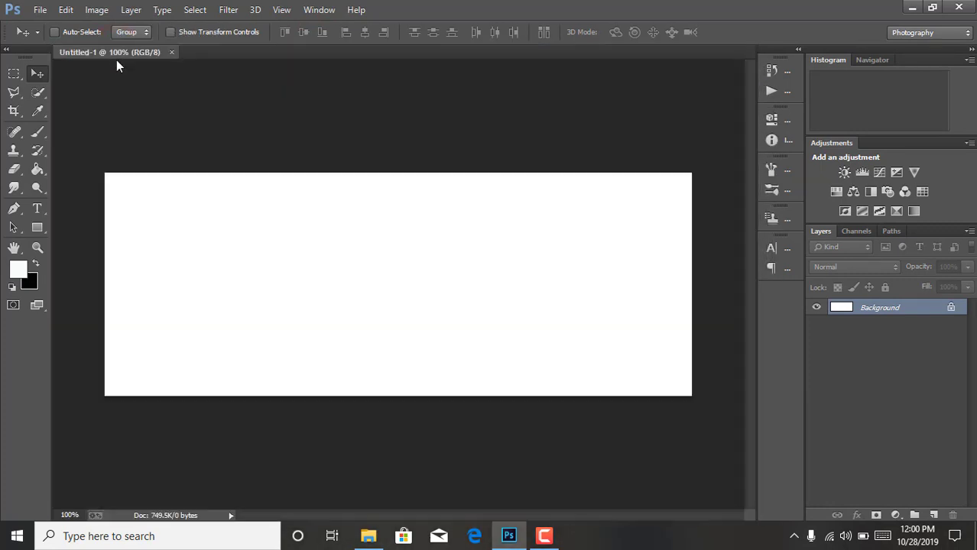
Step: Set the foreground colour to teal #64cfd3
click(50, 240)
click(19, 269)
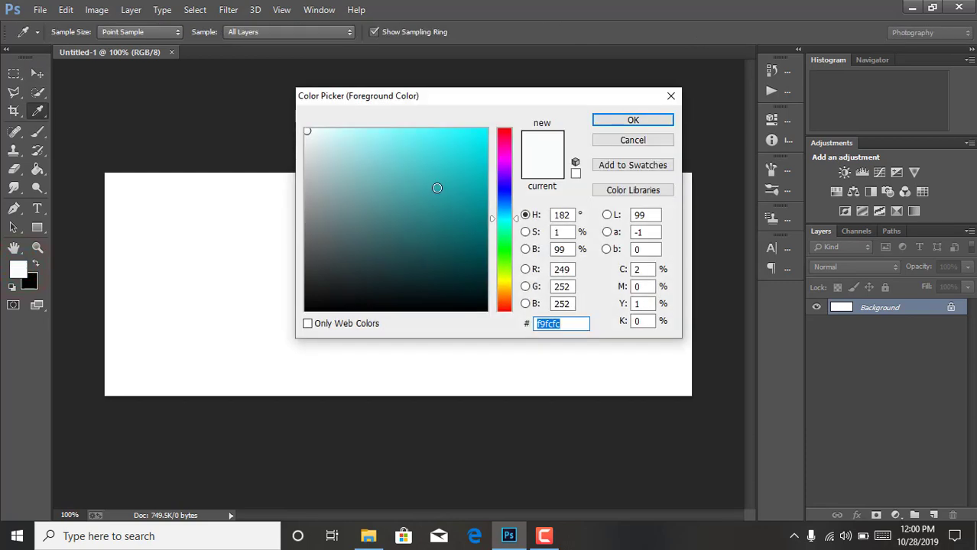
click(431, 173)
click(408, 157)
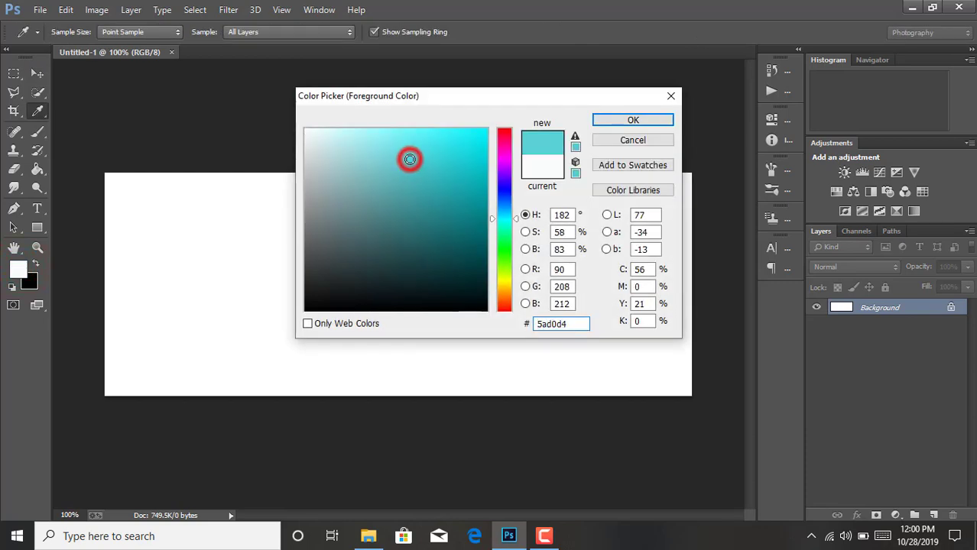
click(401, 161)
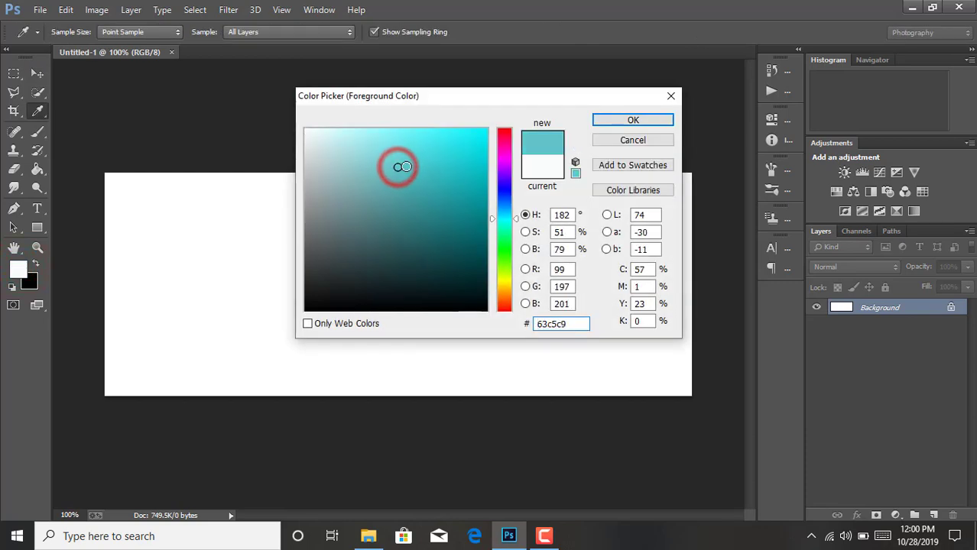
click(401, 159)
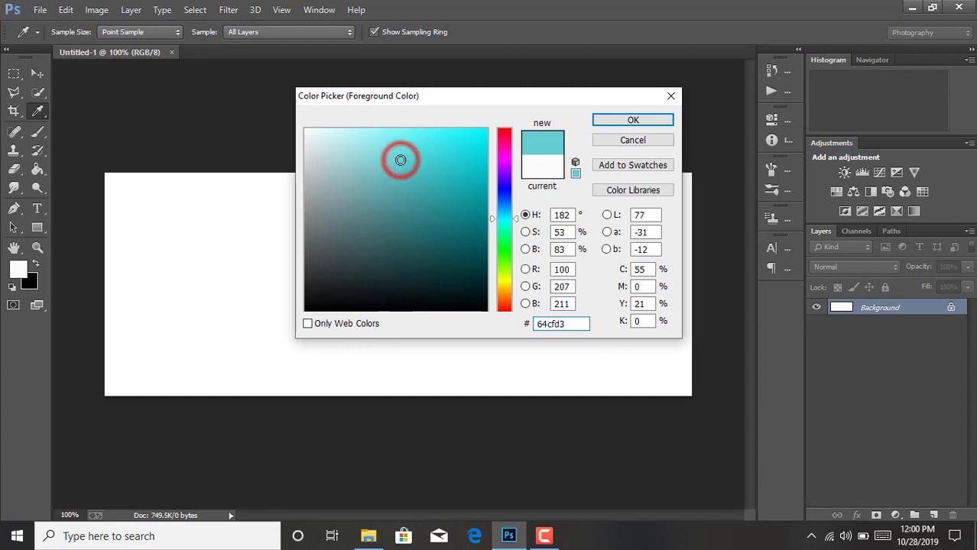
click(603, 119)
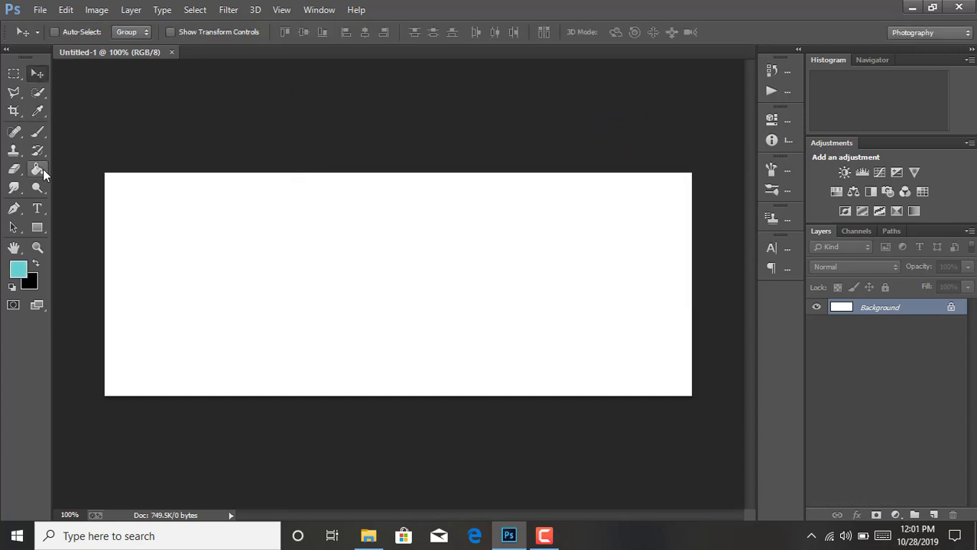
Step: Fill the canvas with teal using the Paint Bucket and unlock the Background into Layer 0
click(37, 169)
click(405, 254)
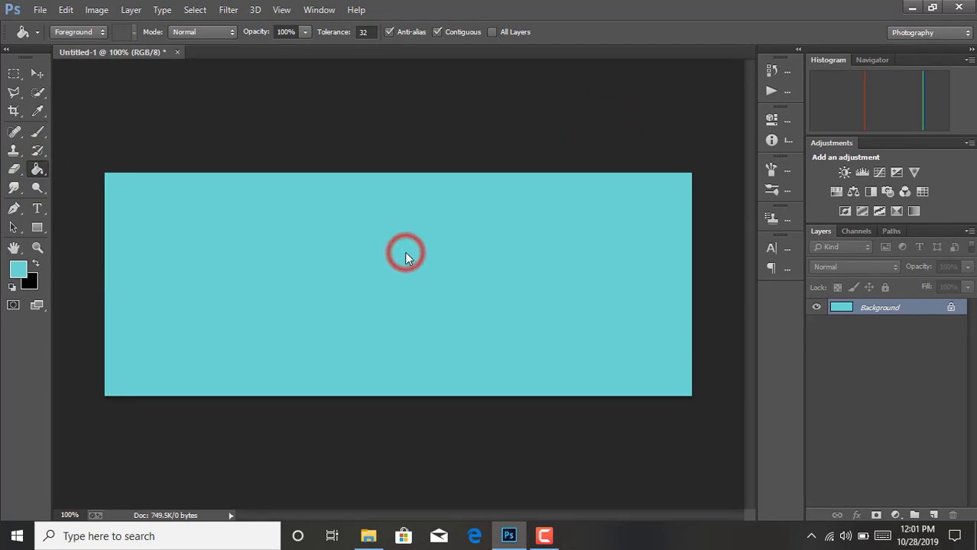
click(951, 308)
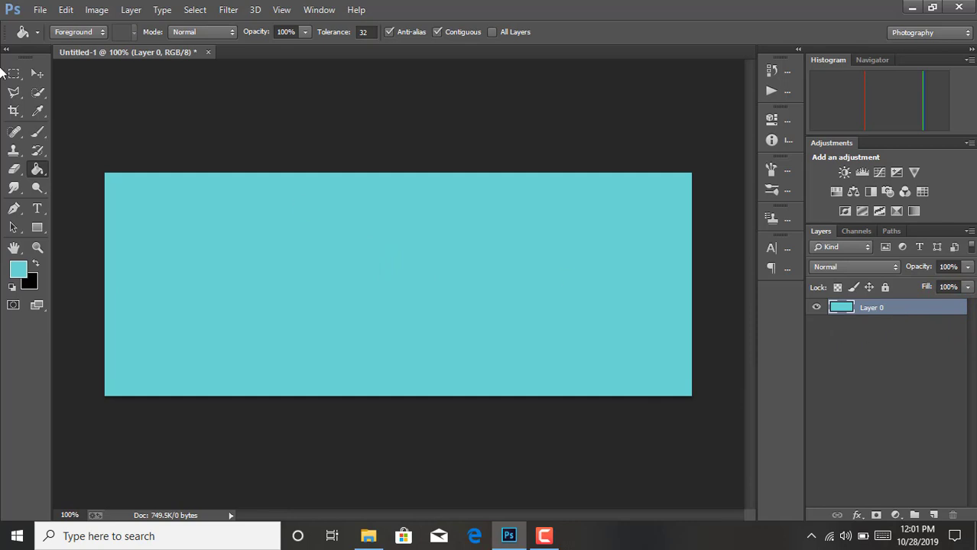
Step: Add Layer 1 and paint one large soft white brush dab at the canvas centre
click(931, 515)
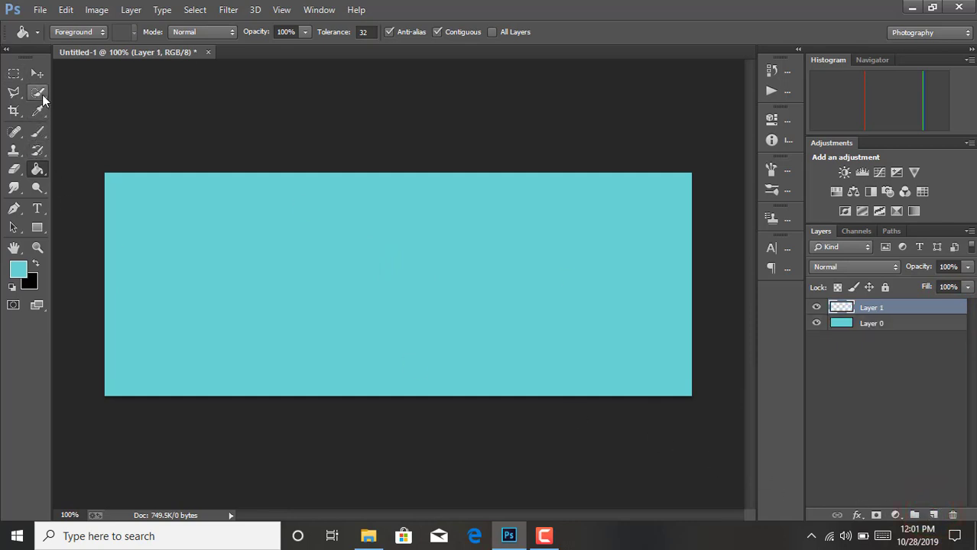
click(19, 272)
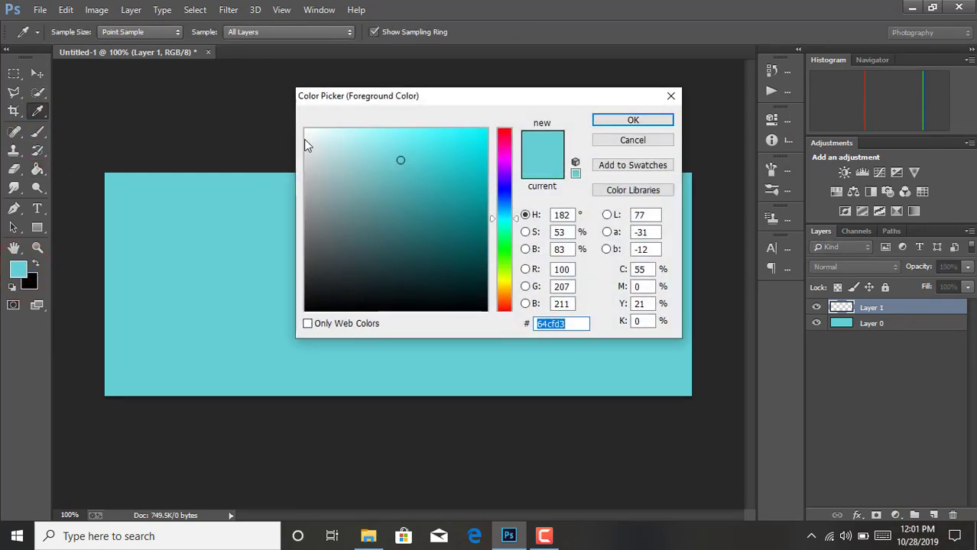
click(306, 129)
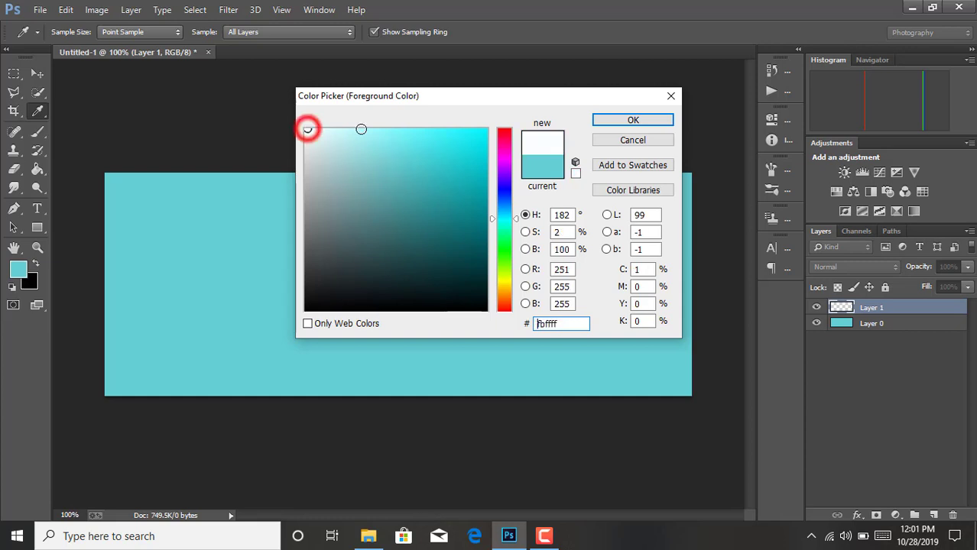
click(611, 120)
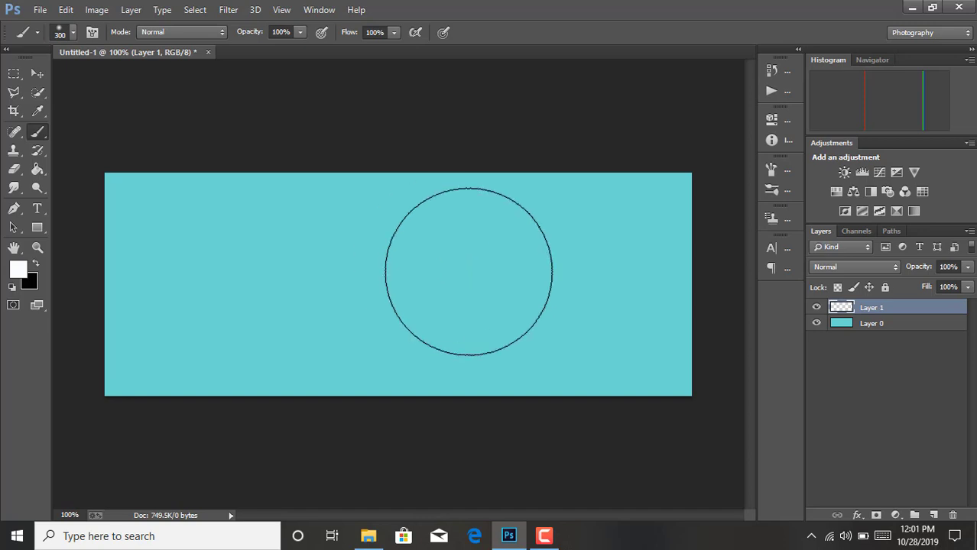
click(463, 275)
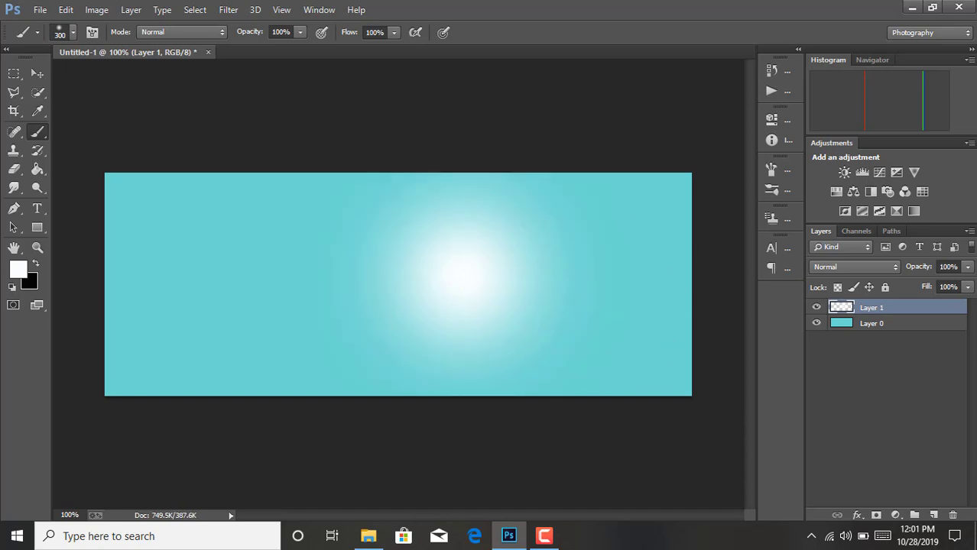
Step: Free-transform the white glow, enlarging it up and to the left
key(ctrl+minus)
key(ctrl+minus)
key(ctrl+minus)
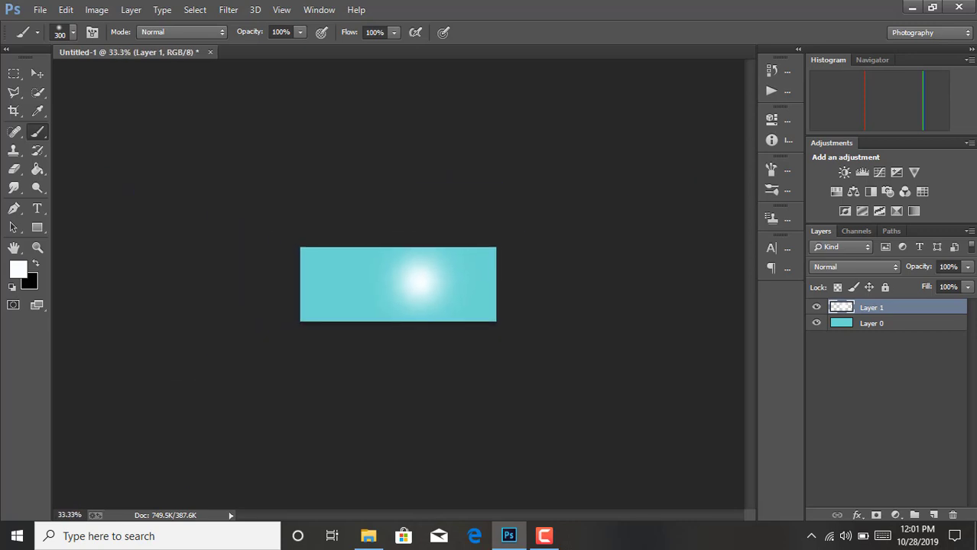
key(ctrl+t)
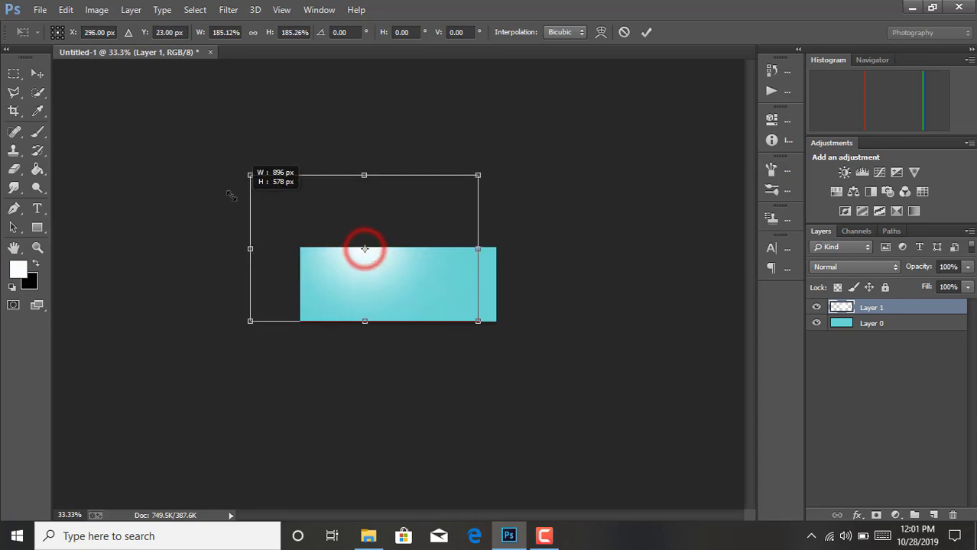
drag(353, 244, 224, 158)
drag(479, 321, 588, 392)
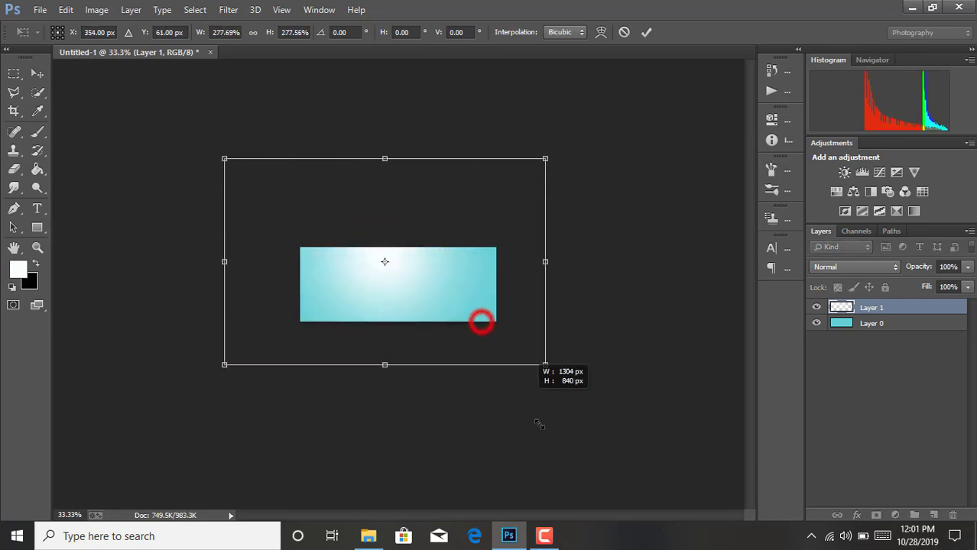
drag(224, 158, 153, 114)
Step: Align the enlarged glow with the canvas top-left, commit, and return the view to 100%
drag(409, 266, 348, 273)
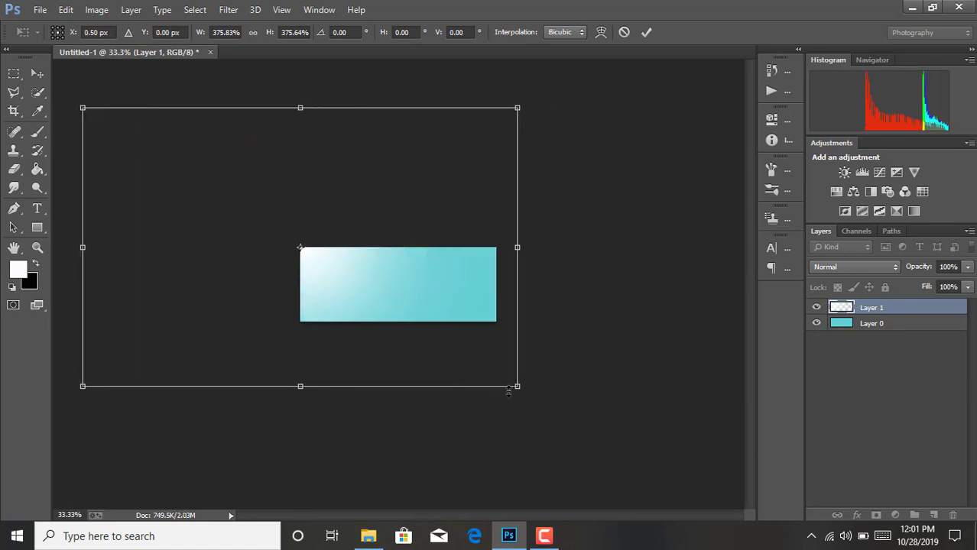
drag(517, 386, 570, 420)
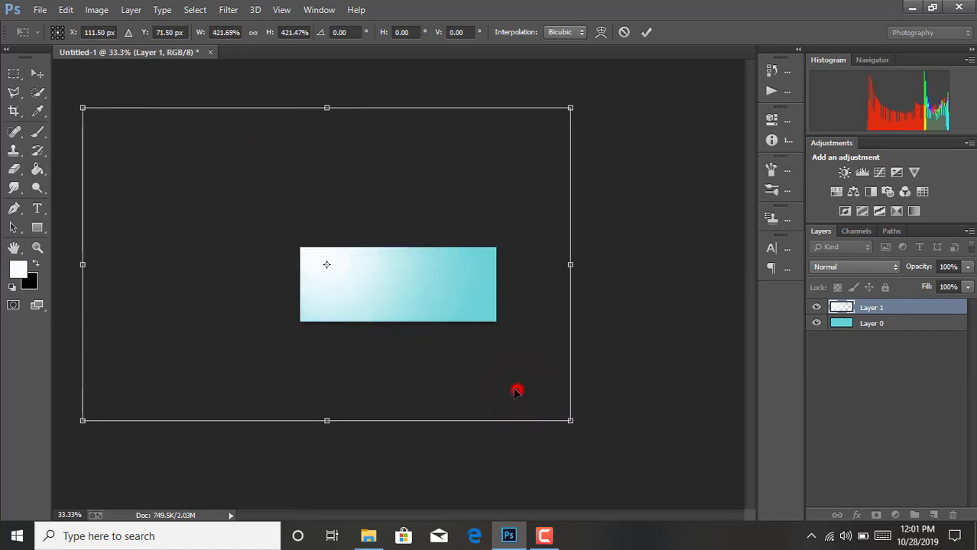
drag(517, 392, 496, 382)
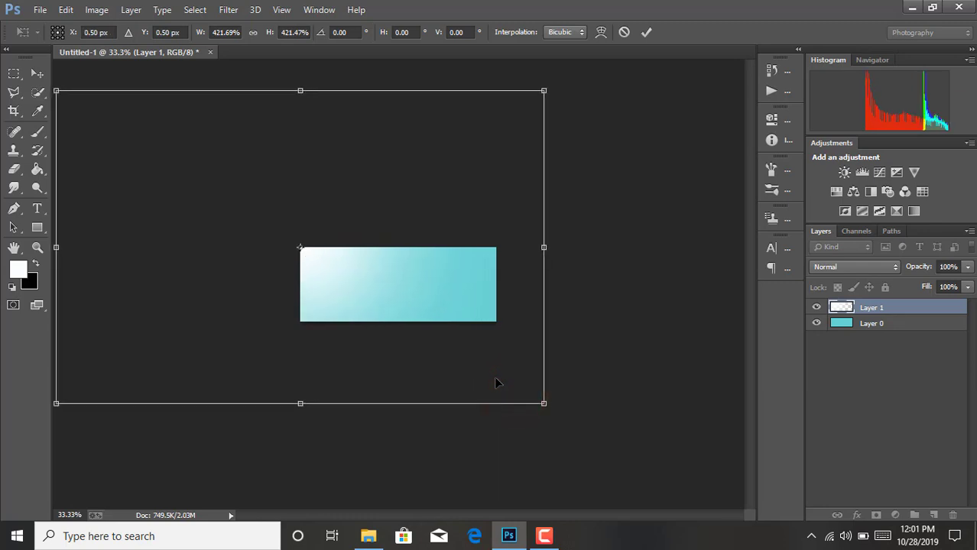
click(646, 32)
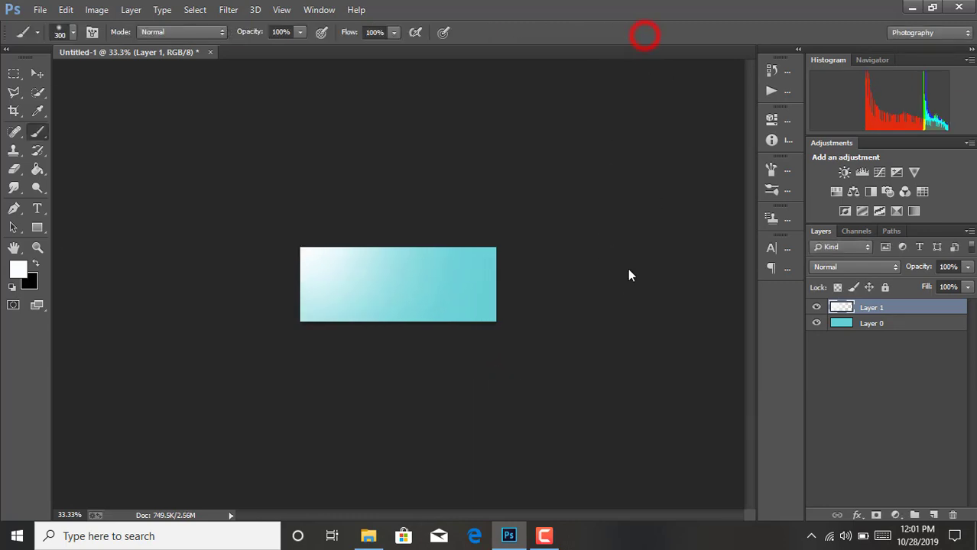
key(ctrl+plus)
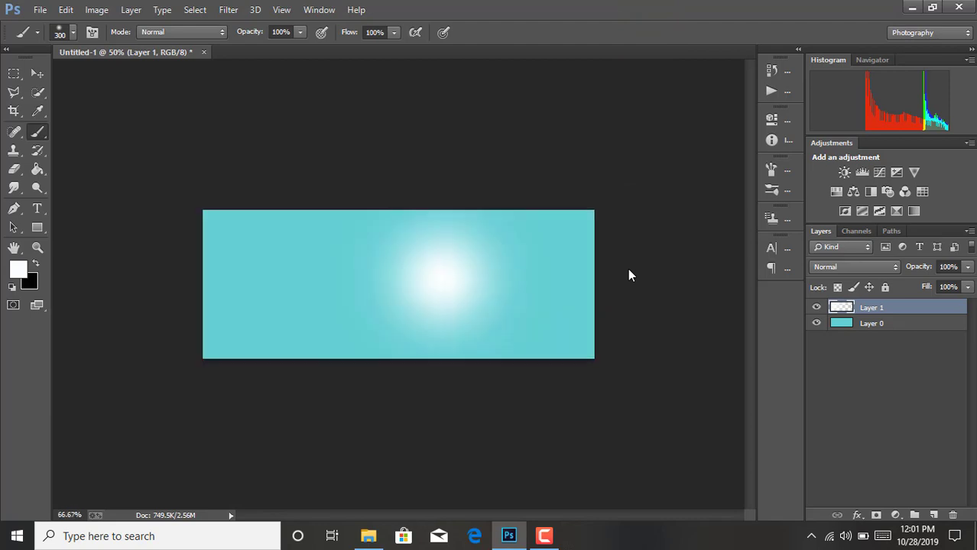
key(ctrl+plus)
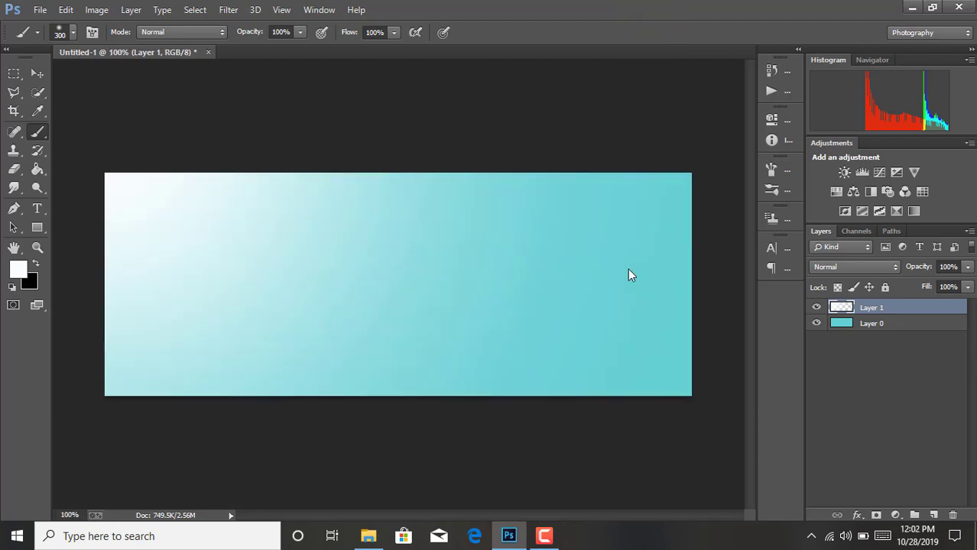
click(37, 70)
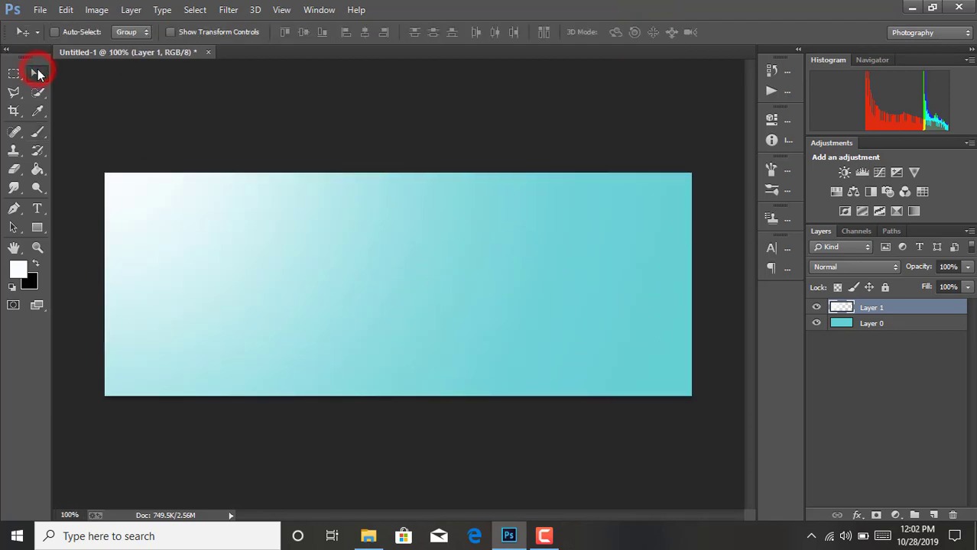
Step: Merge Layer 0 and the white glow layer into a single Layer 1
shift+click(906, 324)
right_click(906, 323)
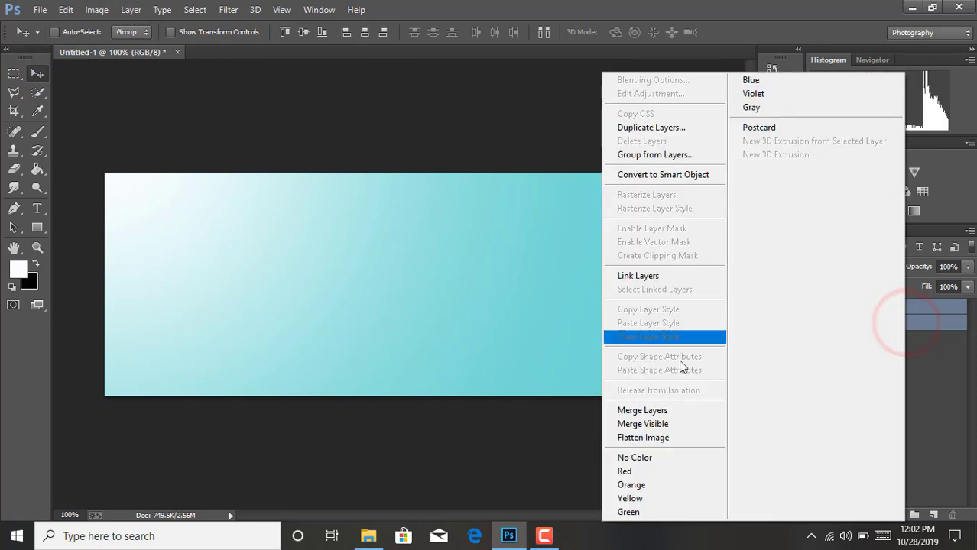
click(653, 413)
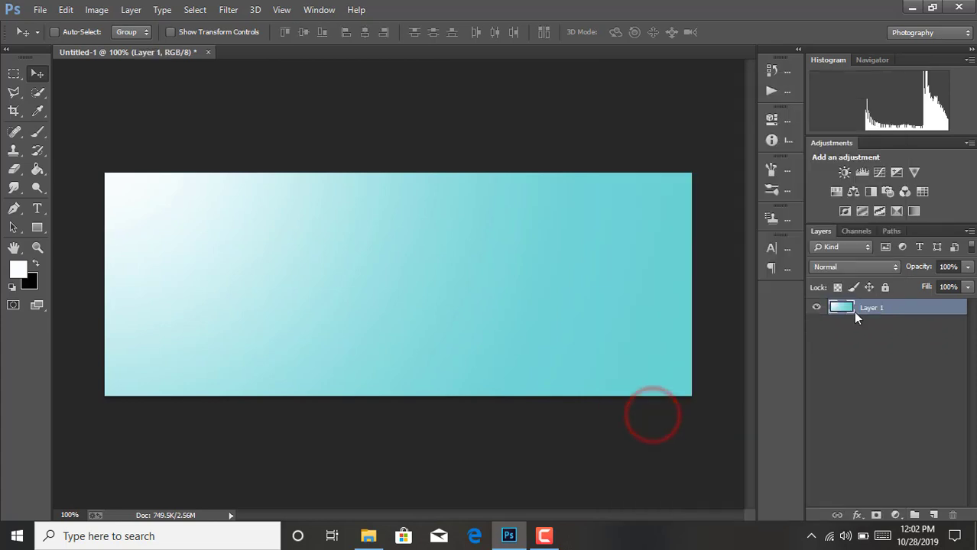
click(40, 9)
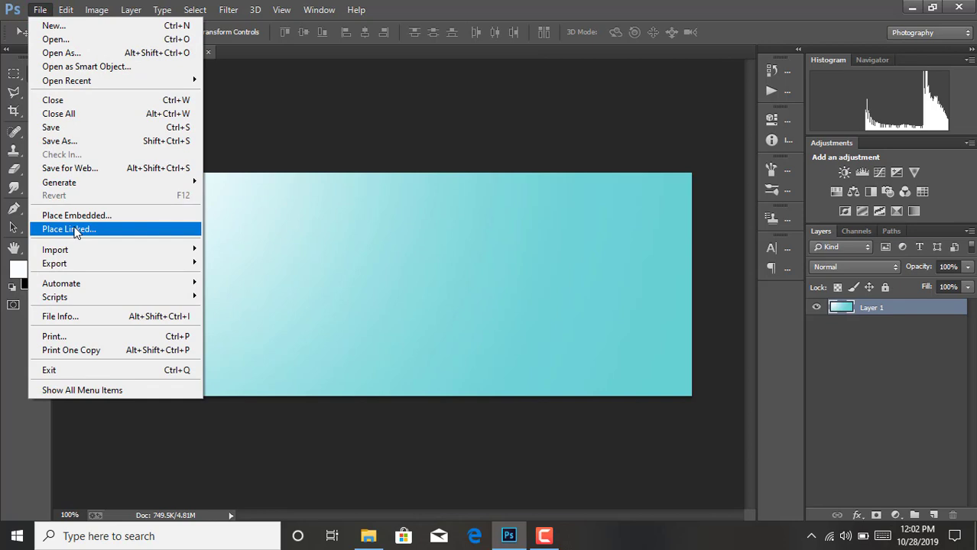
Step: Place the 'png watch' image on the banner's left side, slightly enlarged
click(76, 230)
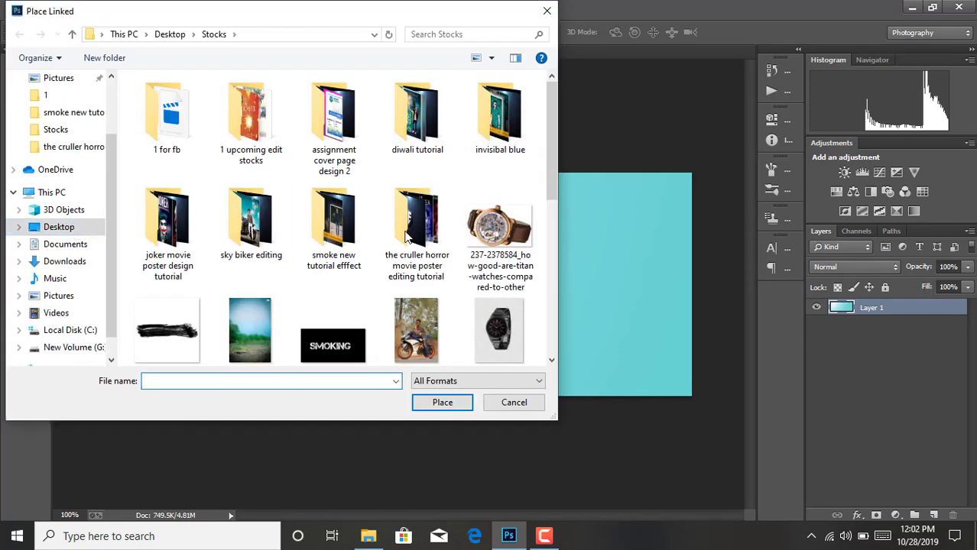
scroll(406, 238, down, 5)
scroll(406, 237, down, 3)
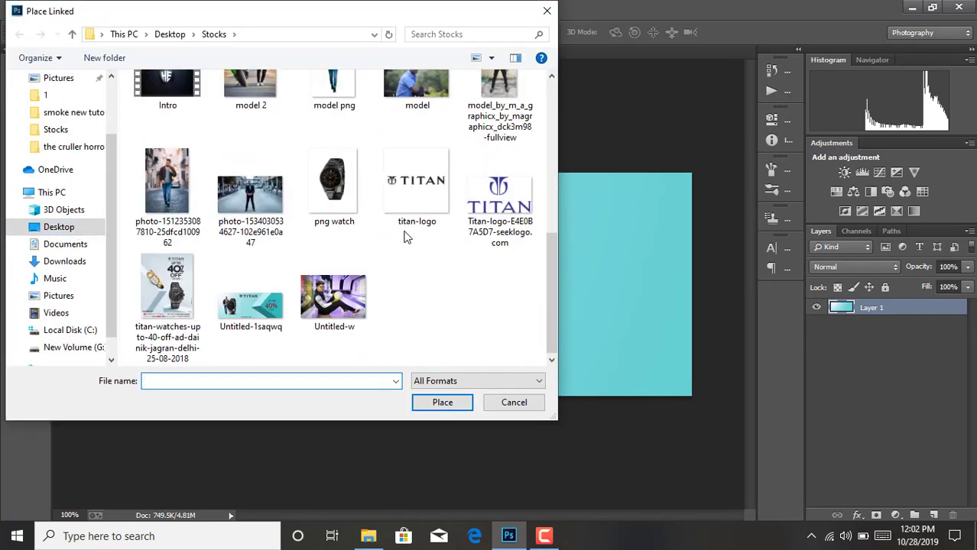
scroll(406, 237, up, 1)
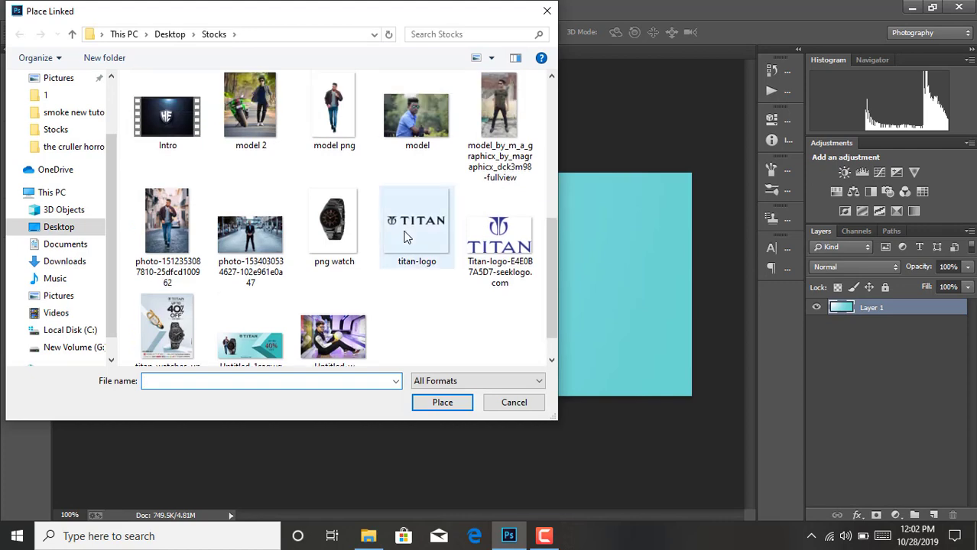
double_click(336, 225)
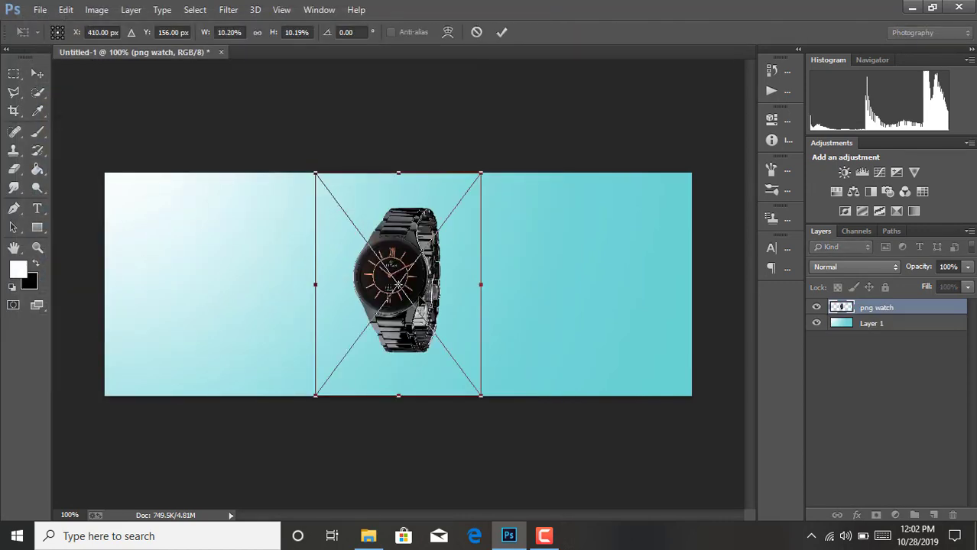
drag(442, 289, 291, 287)
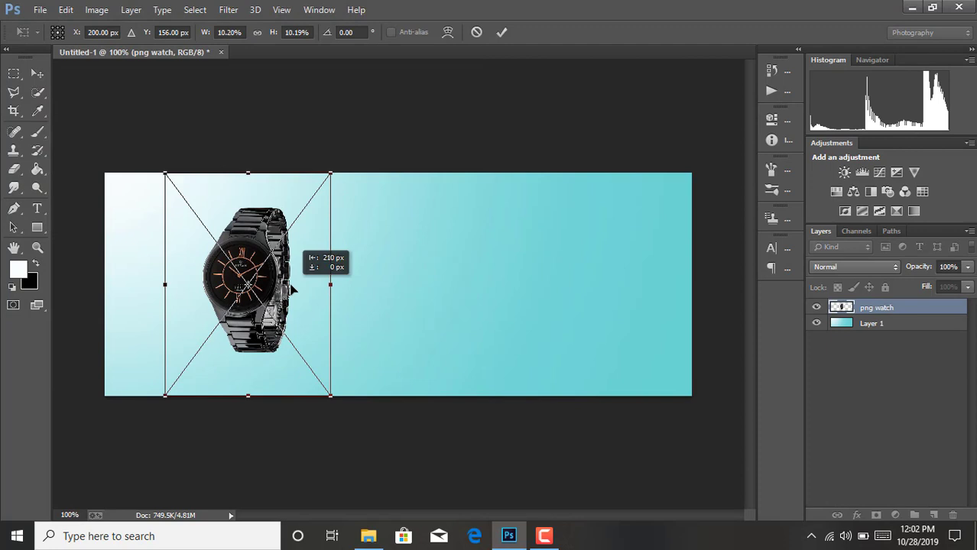
drag(331, 176, 337, 165)
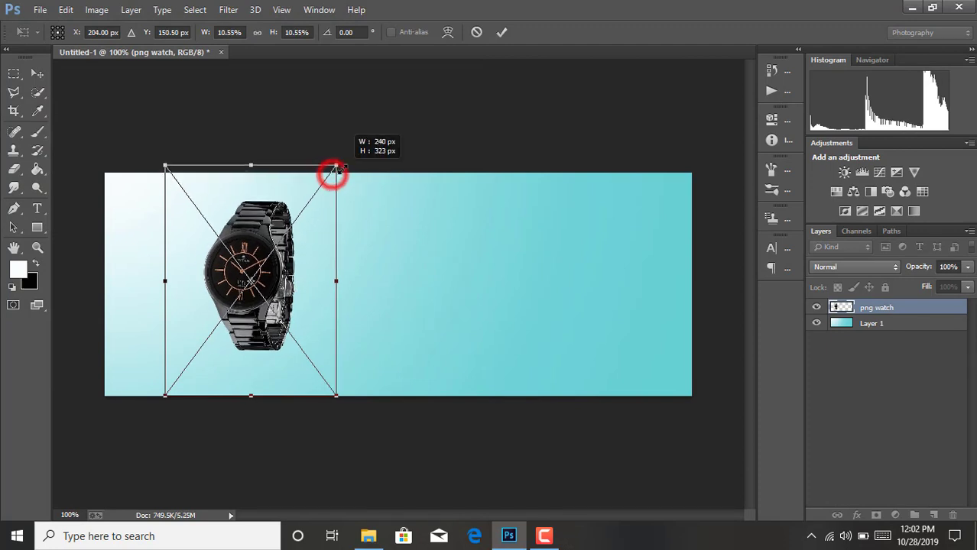
click(497, 40)
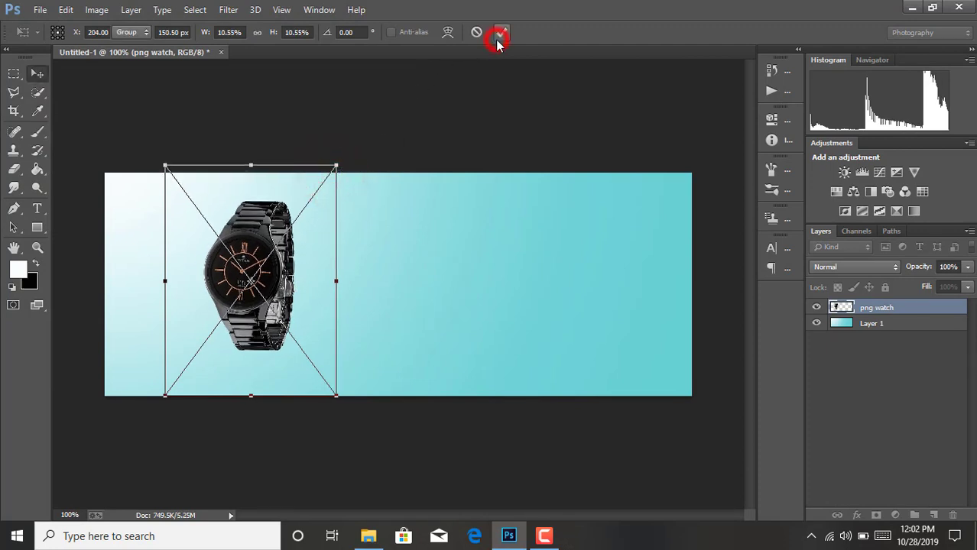
Step: Rasterize the png watch layer and select Layer 1
right_click(883, 308)
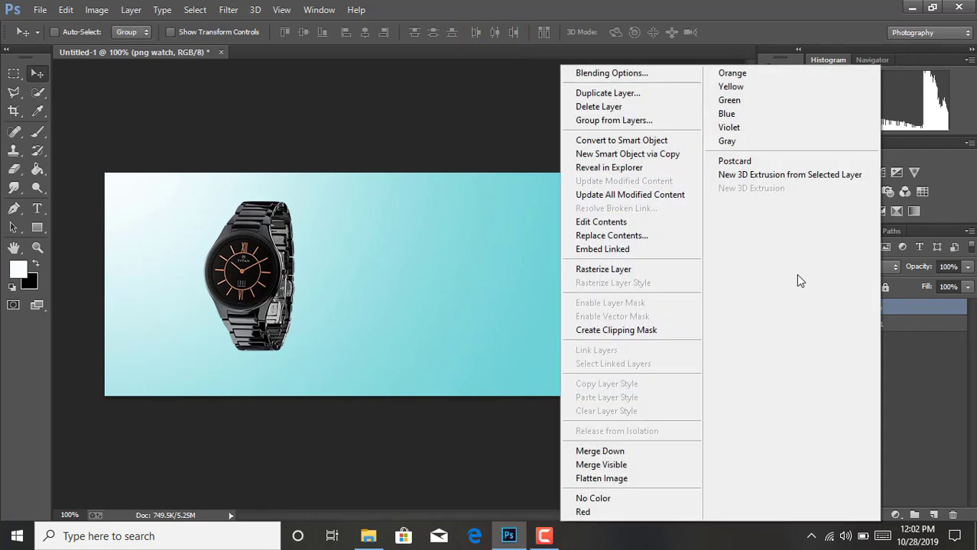
click(636, 269)
click(883, 323)
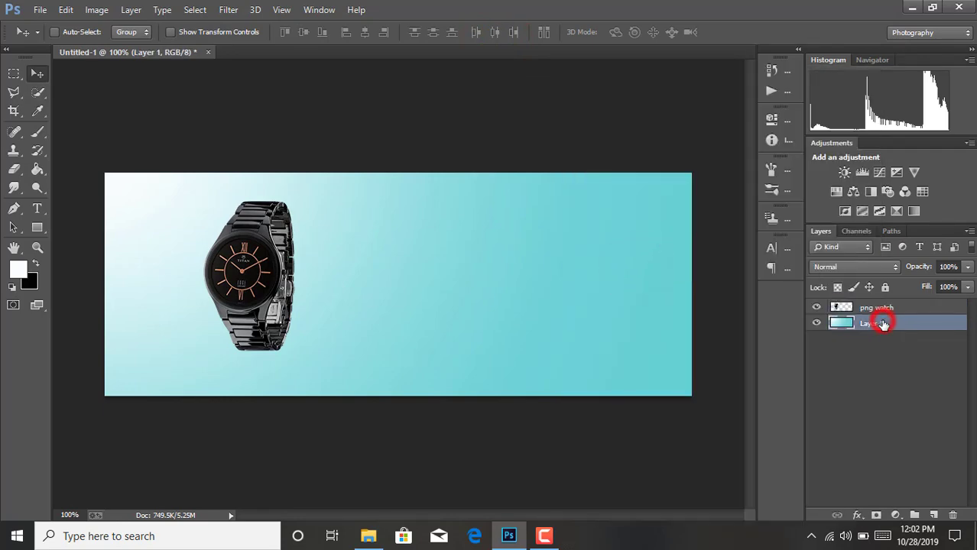
Step: Place the 'model png' image at the banner's left, behind the watch
click(40, 9)
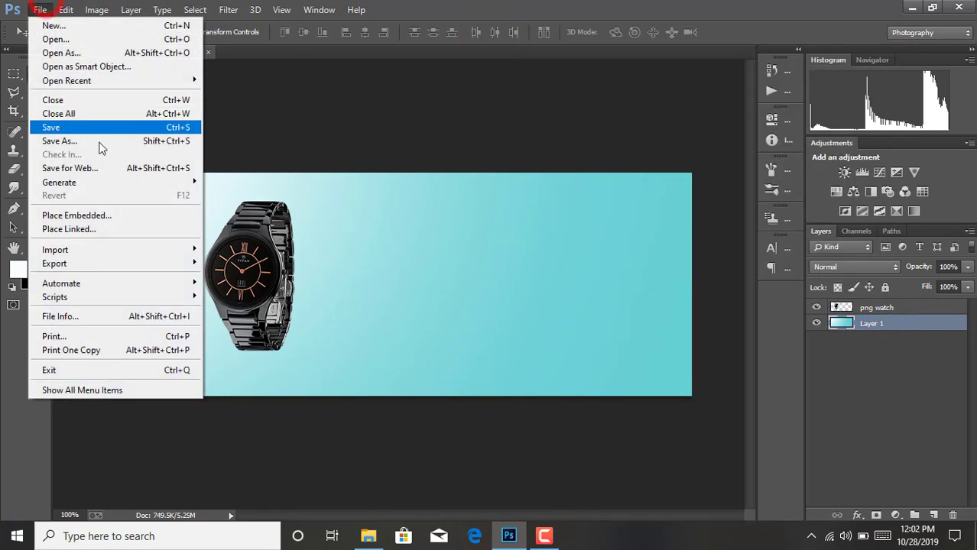
click(101, 228)
scroll(231, 233, down, 1)
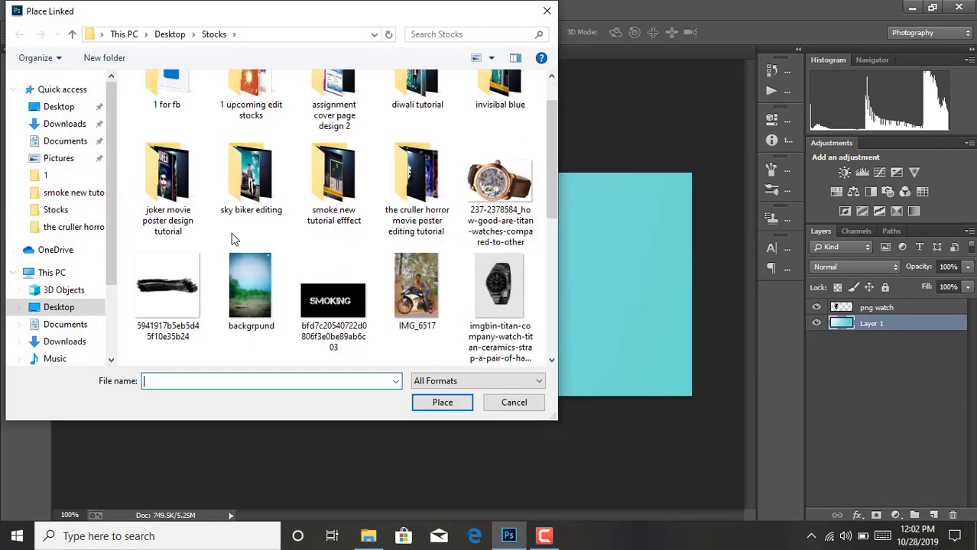
scroll(232, 233, down, 2)
double_click(334, 306)
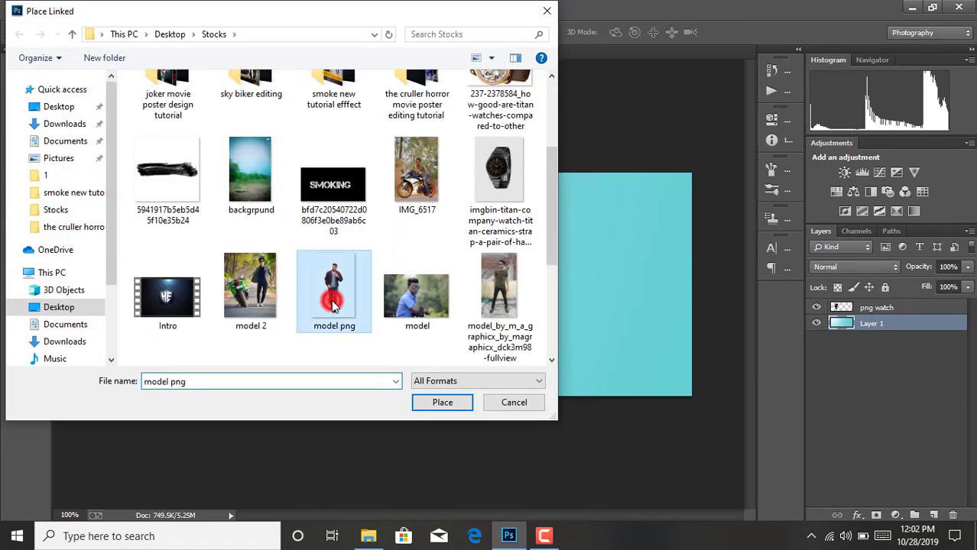
mouse_move(425, 287)
mouse_down()
mouse_move(261, 250)
mouse_move(216, 257)
mouse_move(225, 257)
mouse_up()
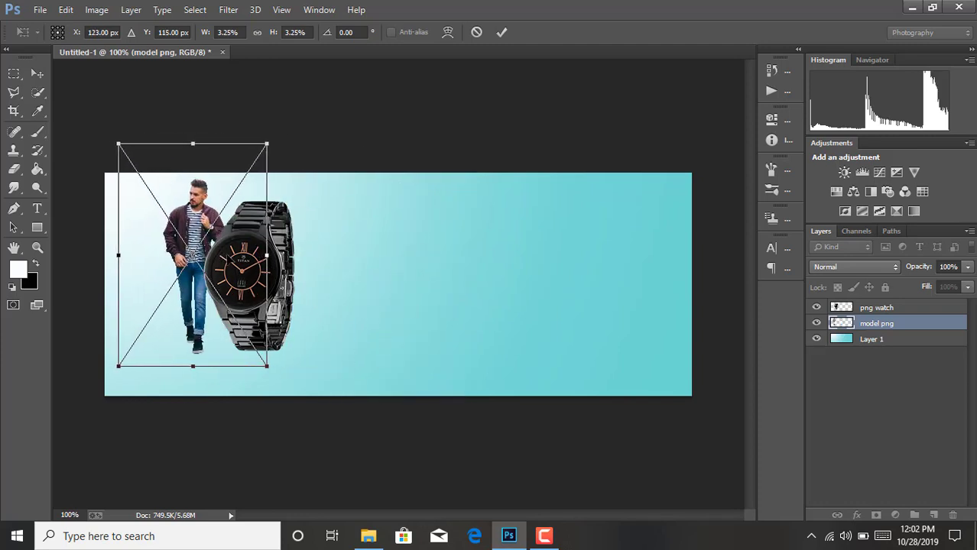
click(500, 33)
Step: Rasterize model png and nudge the model and watch down two steps together
right_click(877, 324)
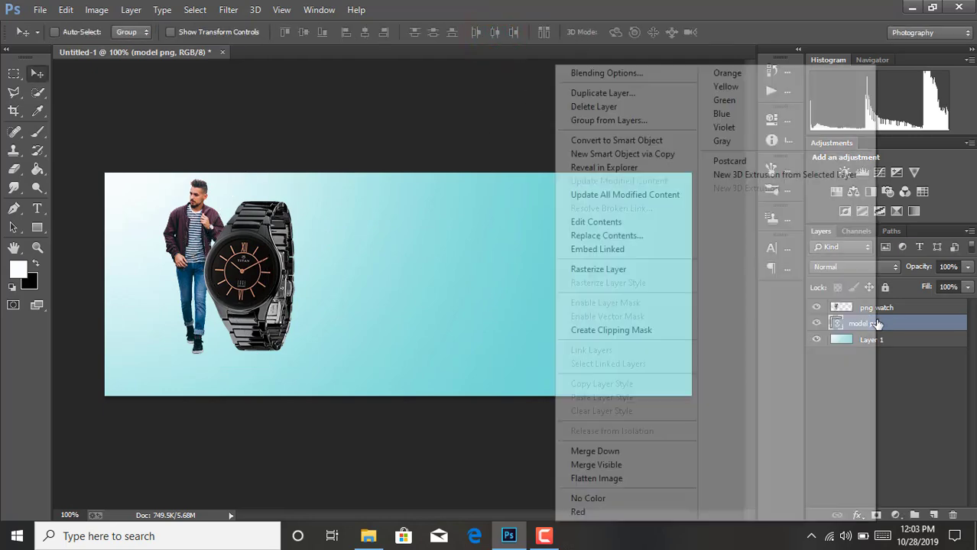
click(627, 273)
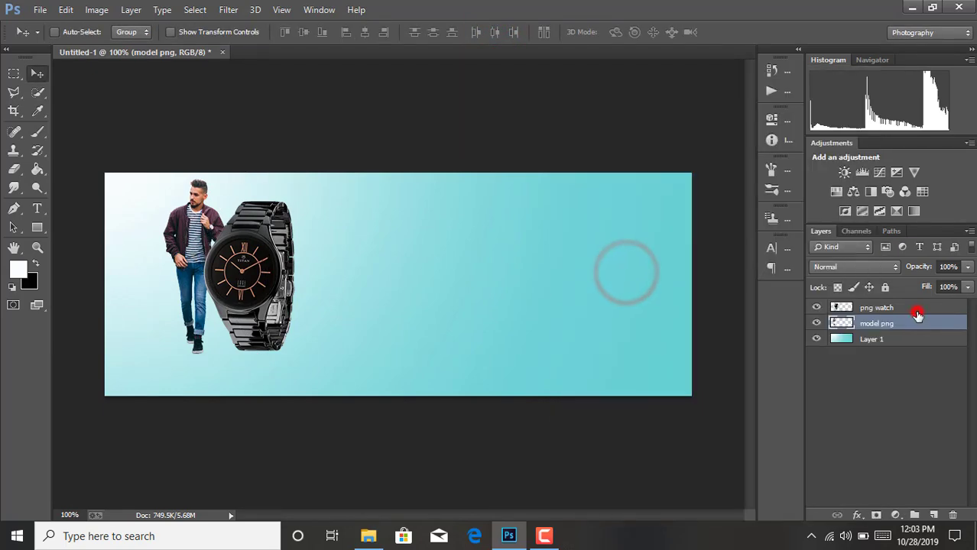
shift+click(917, 309)
key(ctrl+t)
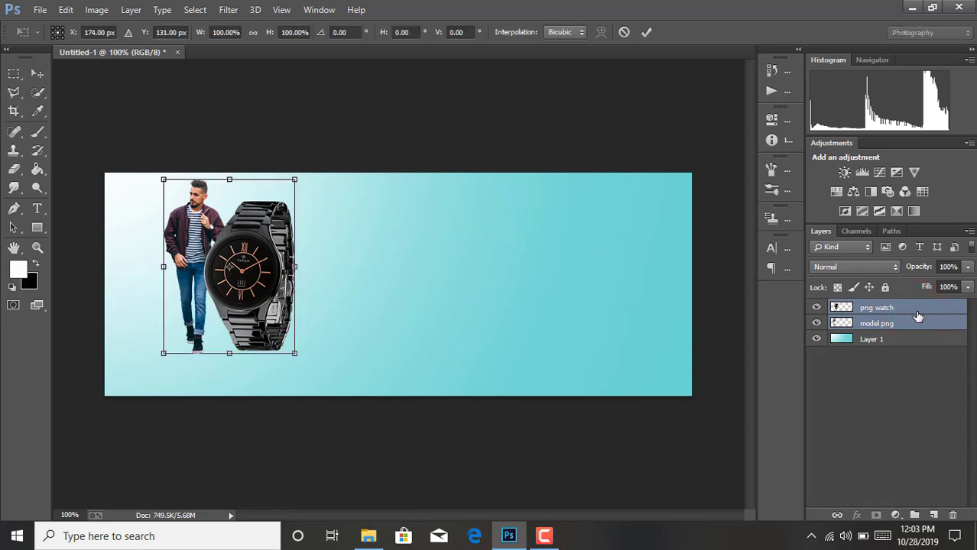
key(Down)
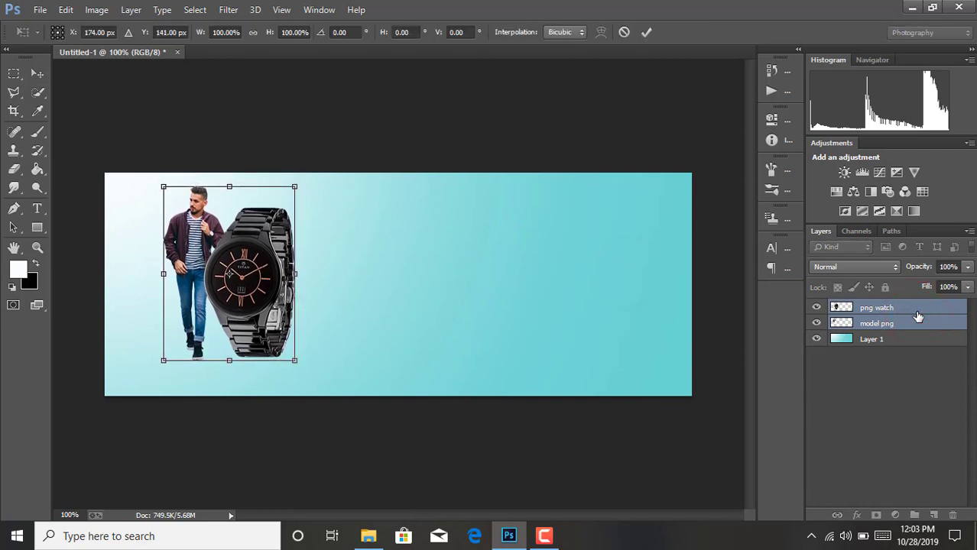
key(Down)
key(Down)
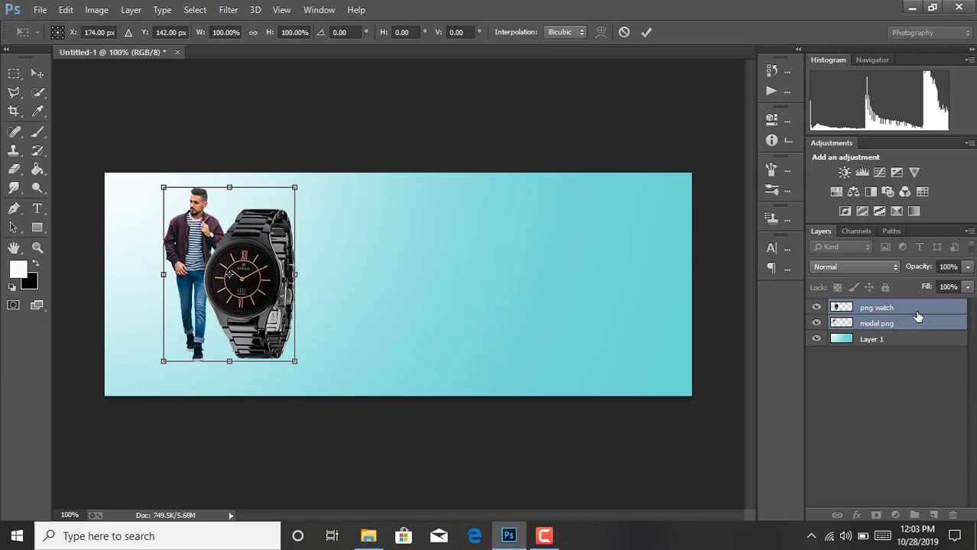
click(647, 32)
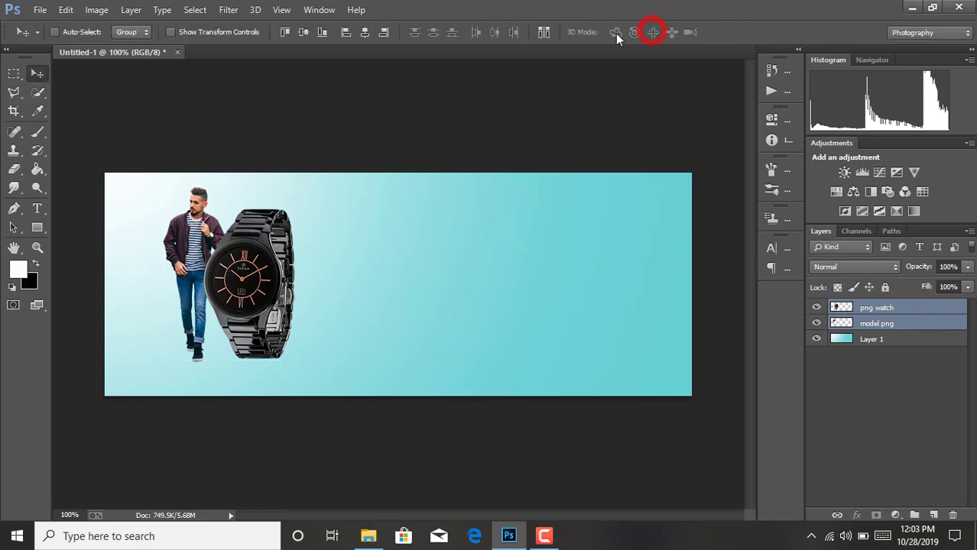
Step: Fine-tune the model and watch positions separately with small arrow-key nudges
click(912, 326)
key(Down)
key(Down)
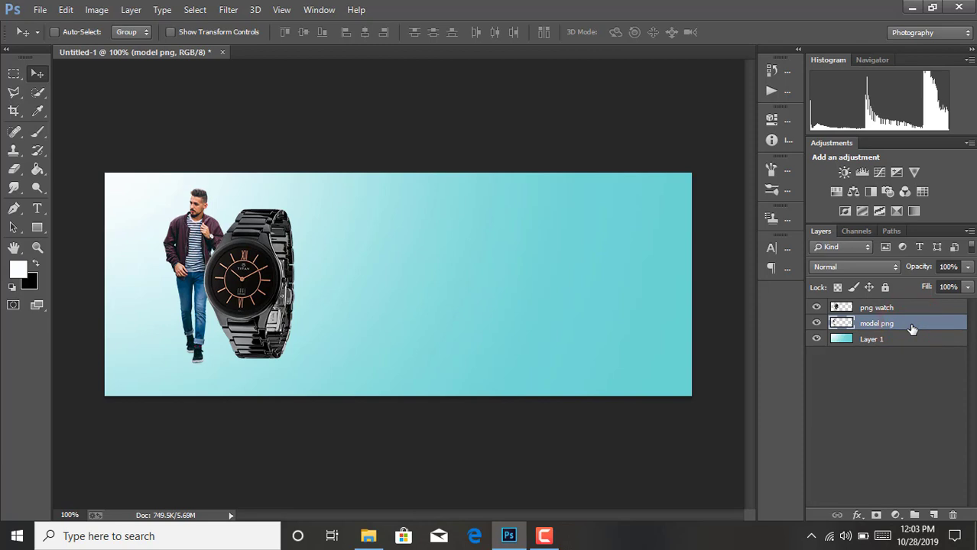
key(Up)
key(Up)
key(Up)
key(Up)
key(Up)
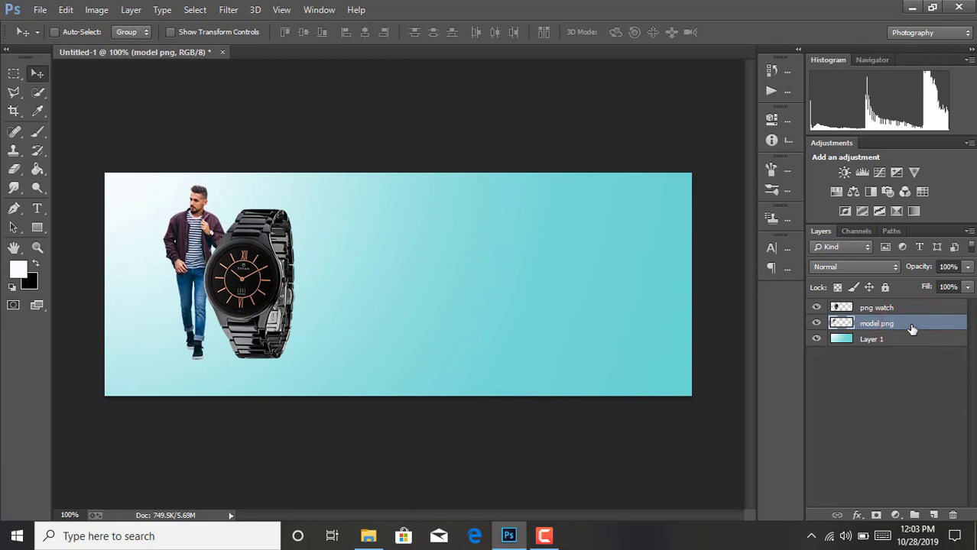
key(Down)
key(Down)
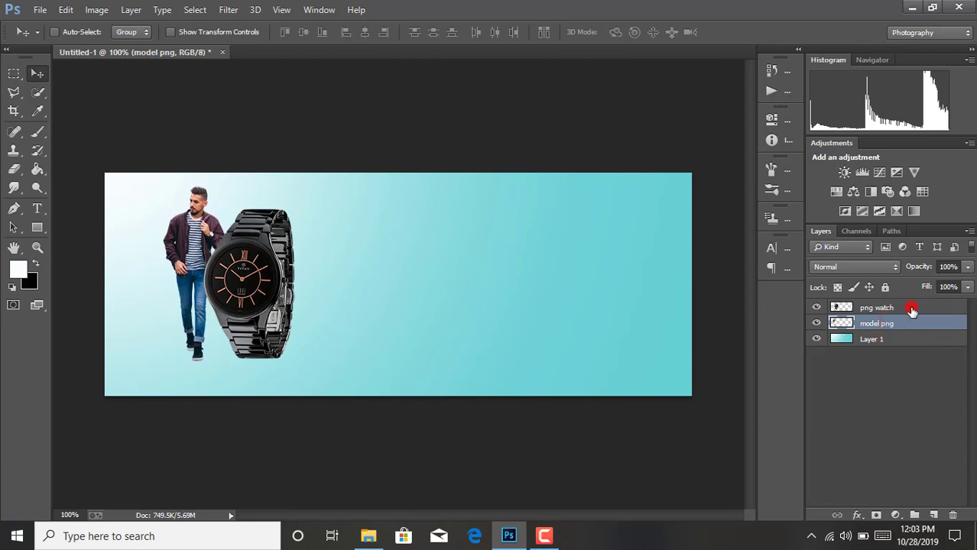
click(912, 309)
key(Left)
key(Left)
key(Left)
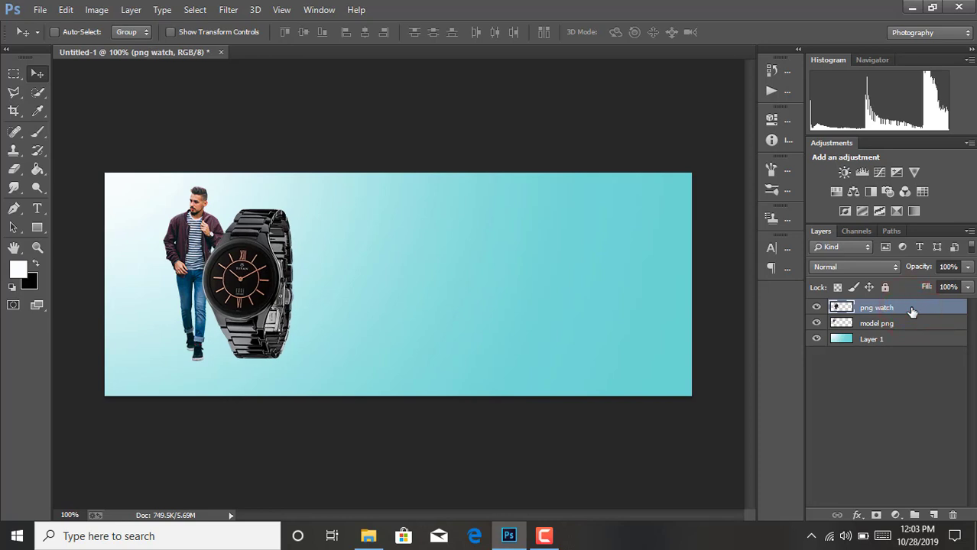
key(Down)
key(Down)
key(Left)
key(Left)
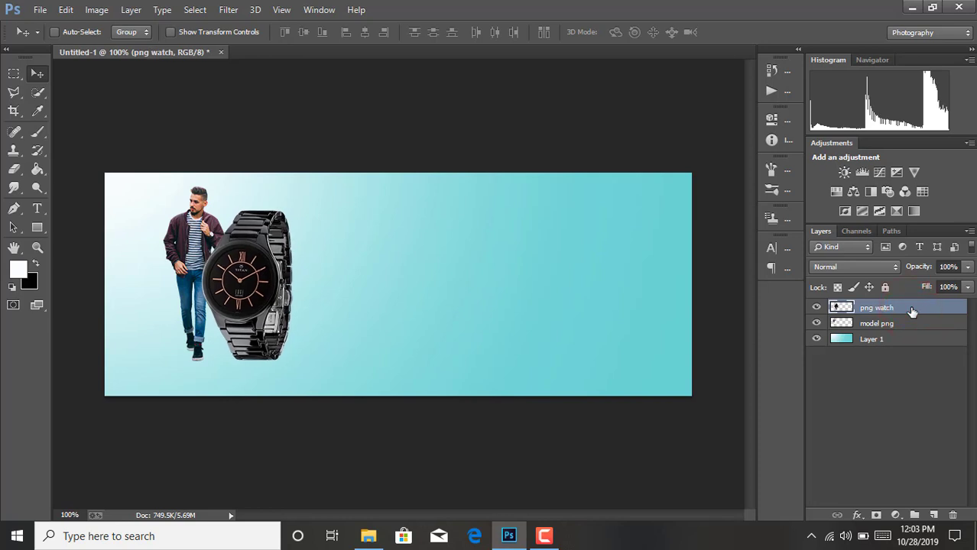
key(Up)
key(Up)
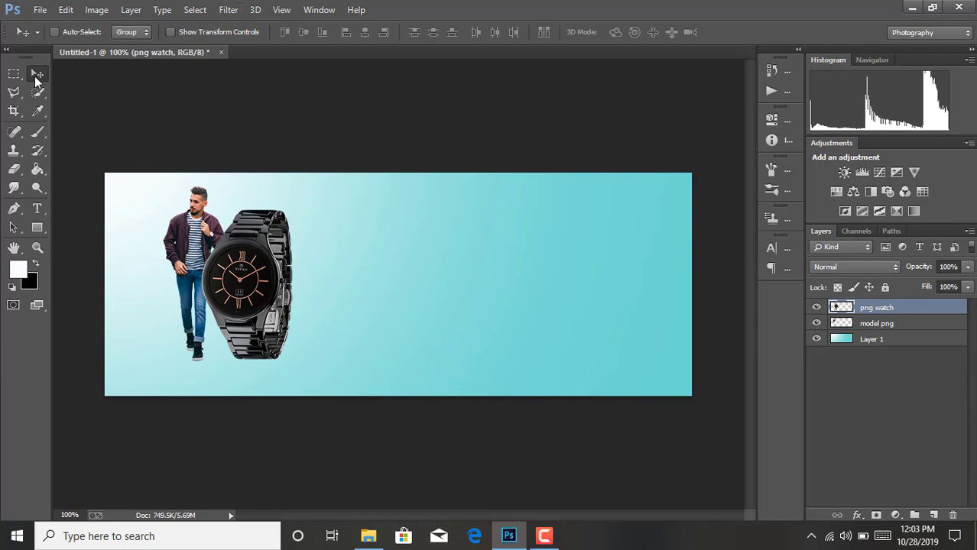
Step: Add Layer 2 above Layer 1 and paint a small soft black dot below the watch
click(881, 341)
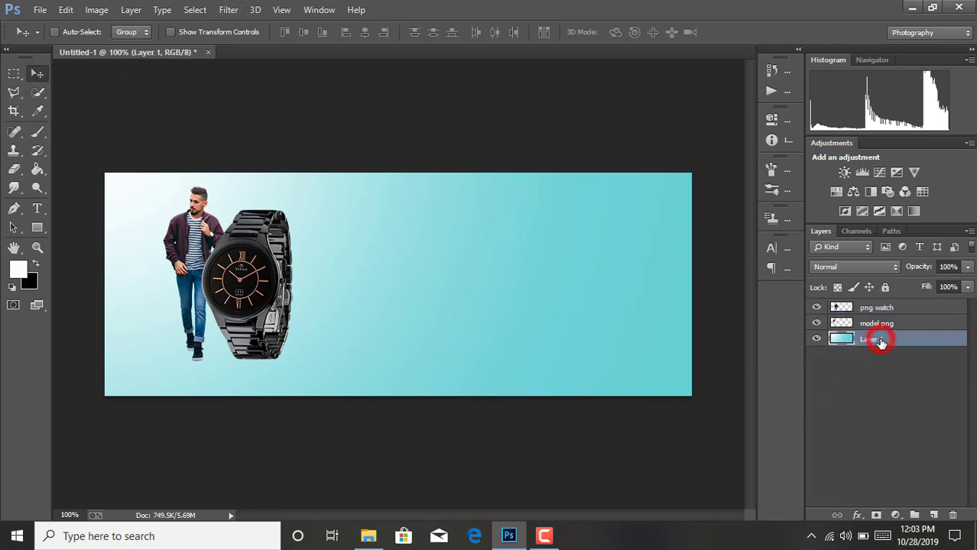
click(933, 515)
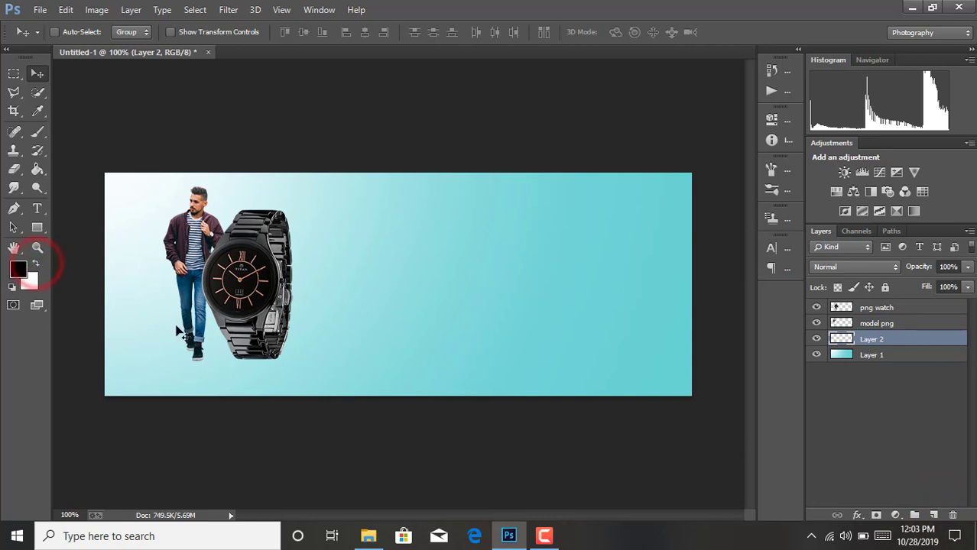
click(40, 132)
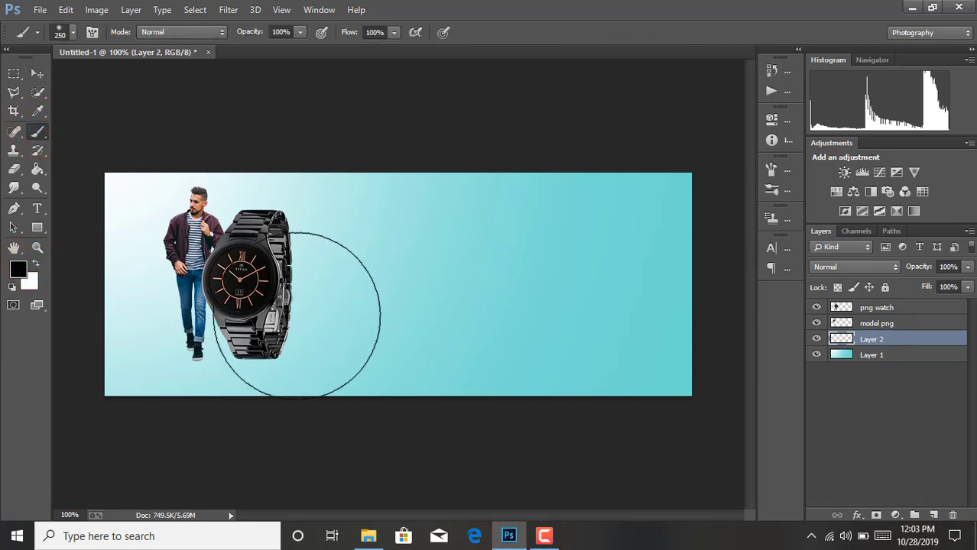
key(bracketleft)
key(bracketleft)
key(bracketleft)
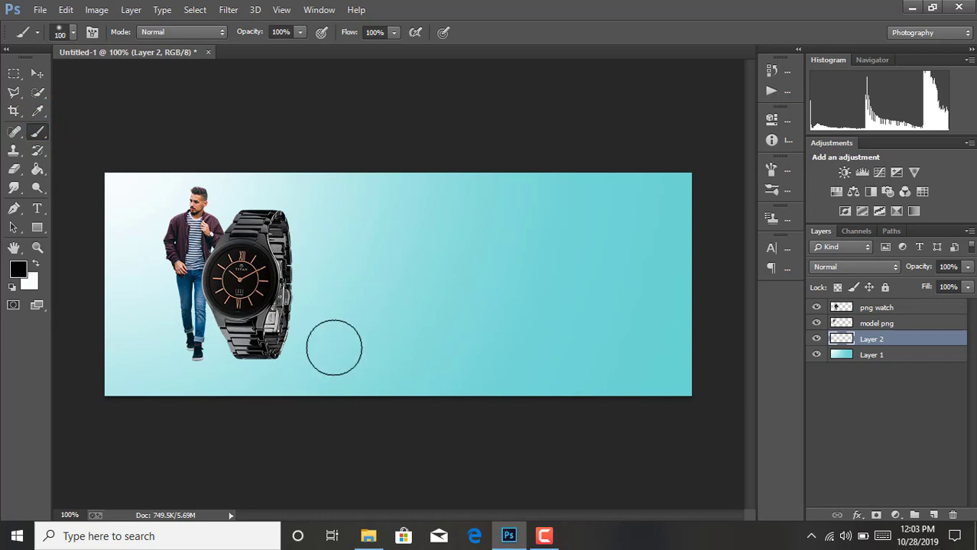
click(338, 341)
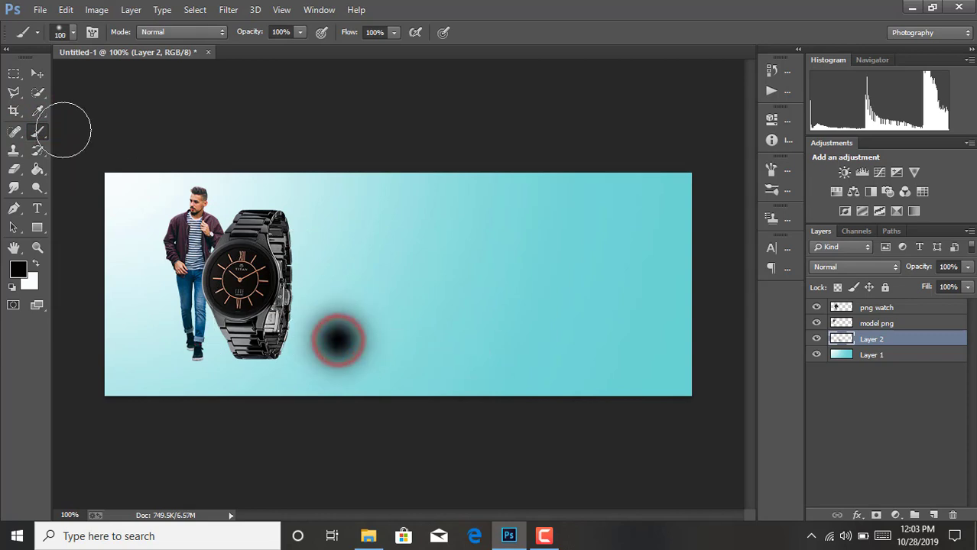
Step: Squash and widen the black dot into a flat shadow under the watch's base
click(37, 73)
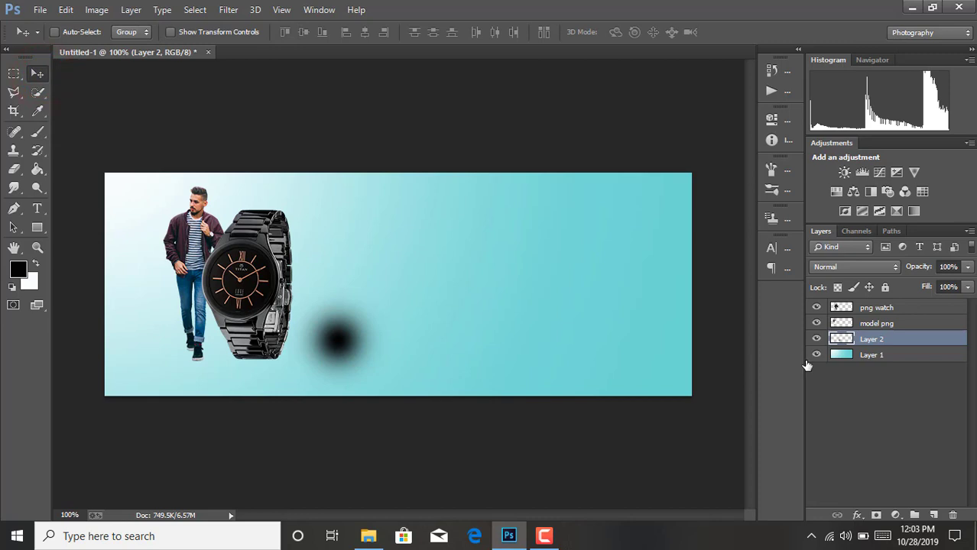
key(ctrl+t)
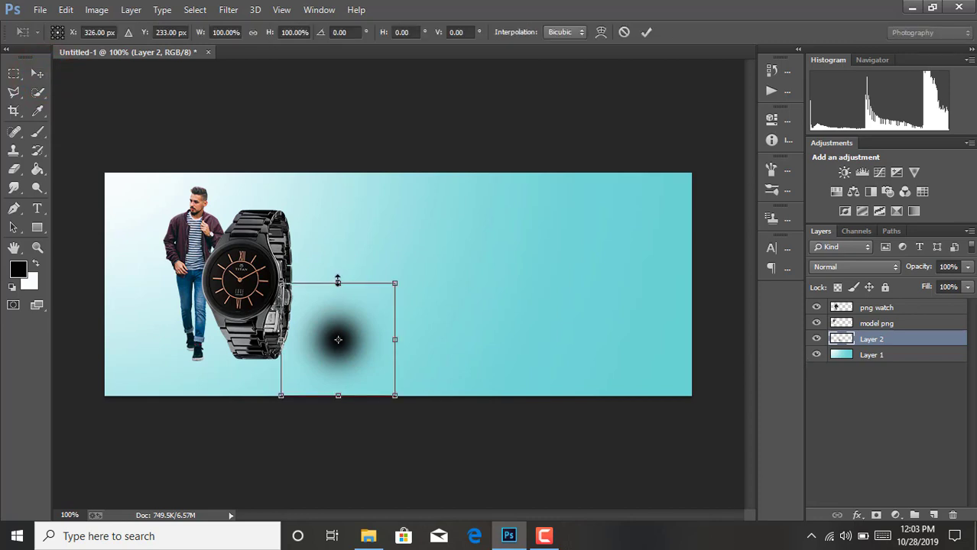
drag(335, 283, 337, 350)
mouse_move(371, 384)
mouse_down()
mouse_move(288, 369)
mouse_move(360, 361)
mouse_up()
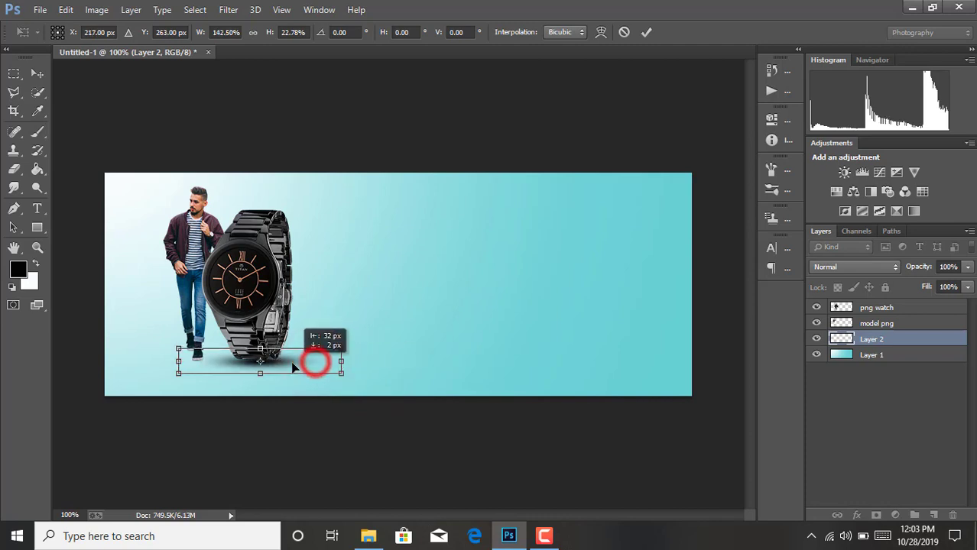
drag(270, 366, 289, 366)
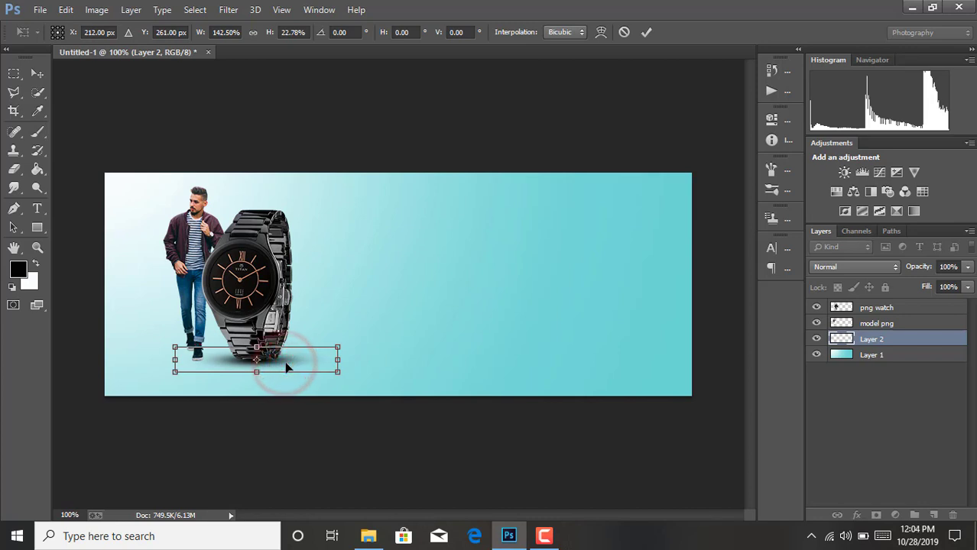
click(646, 32)
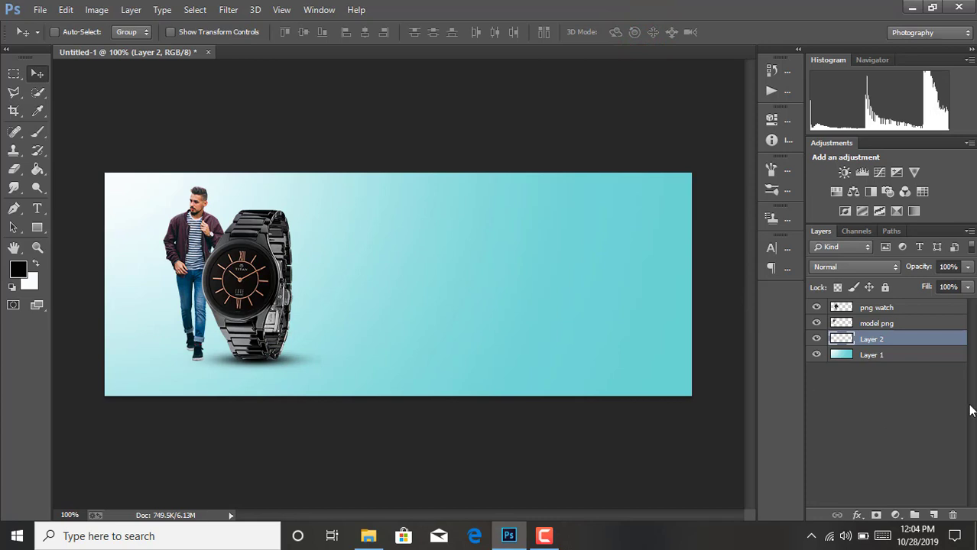
Step: Add Layer 3 above Layer 1 with a soft black dot squashed under the model's feet
click(890, 354)
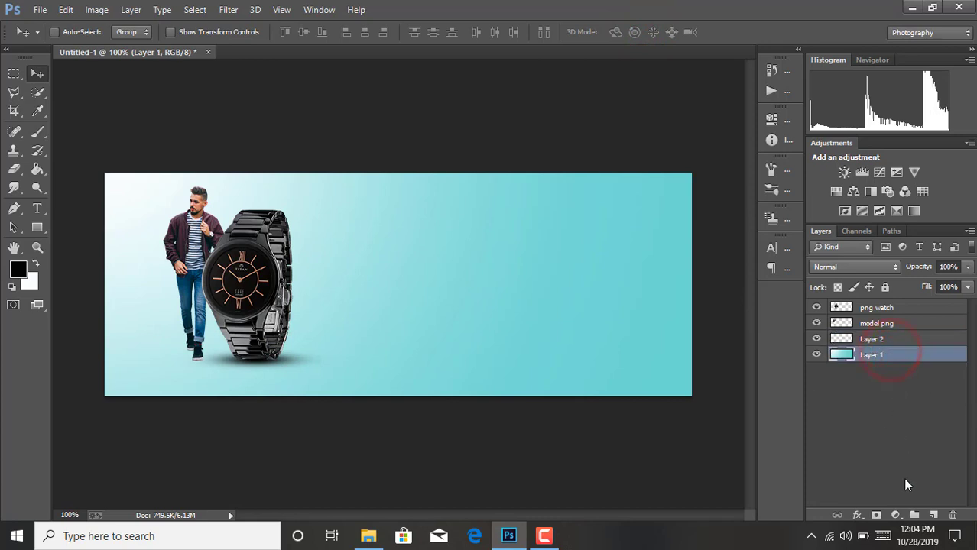
click(933, 515)
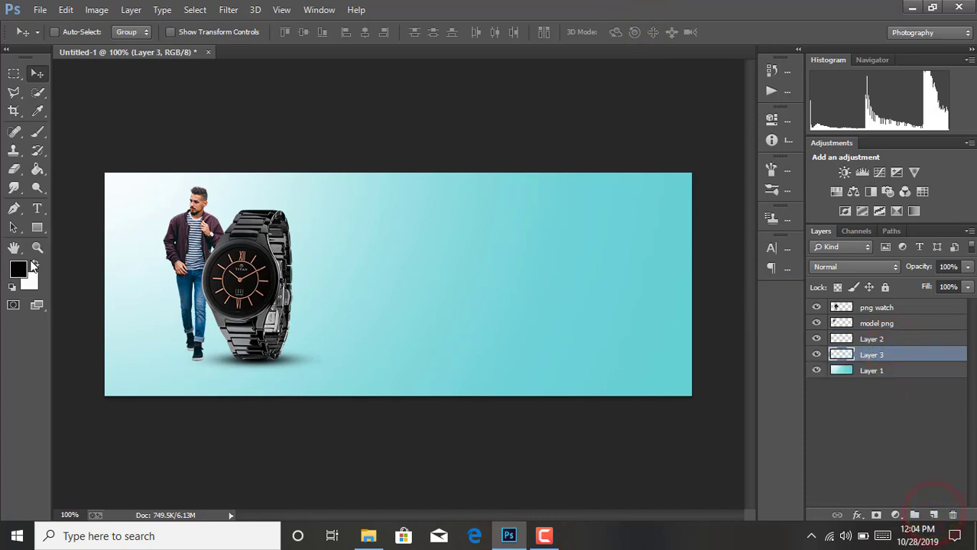
click(37, 132)
click(432, 326)
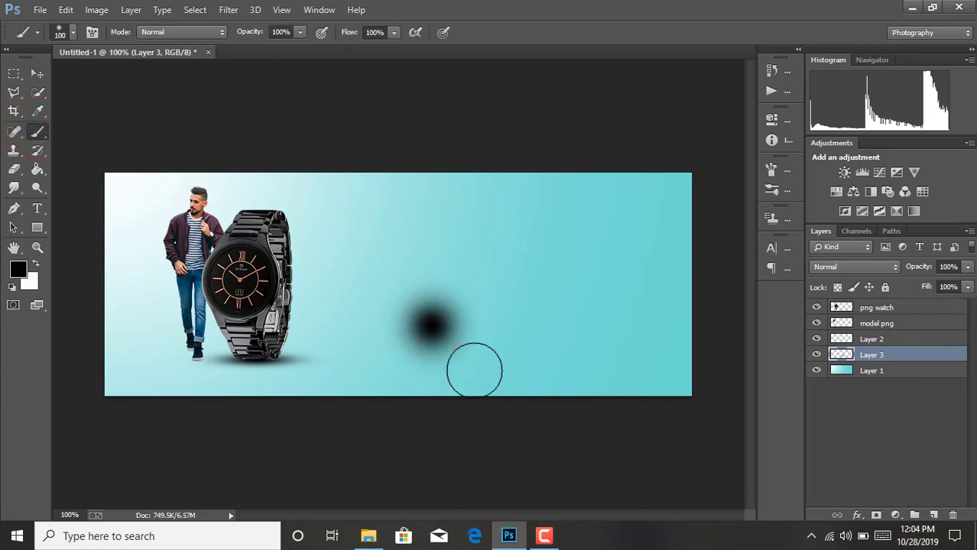
click(39, 77)
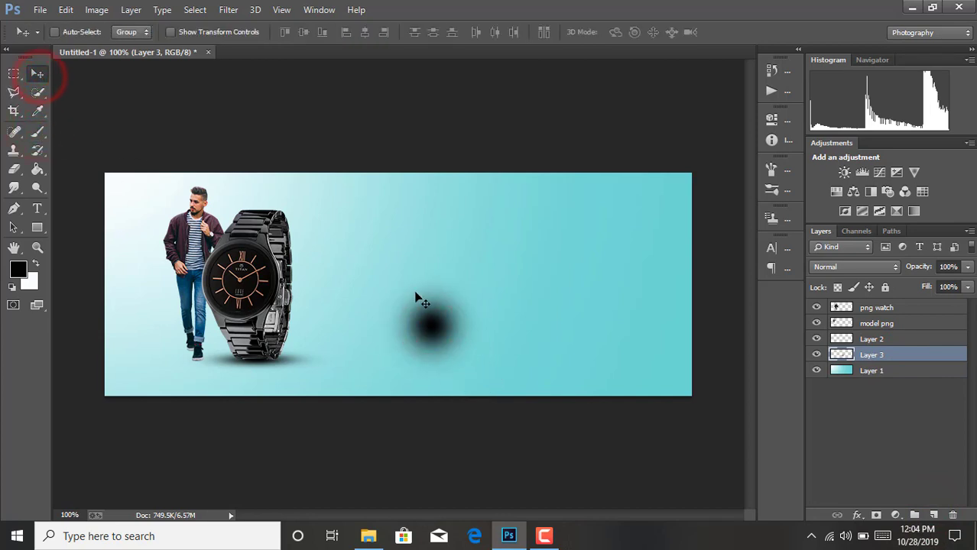
key(ctrl+t)
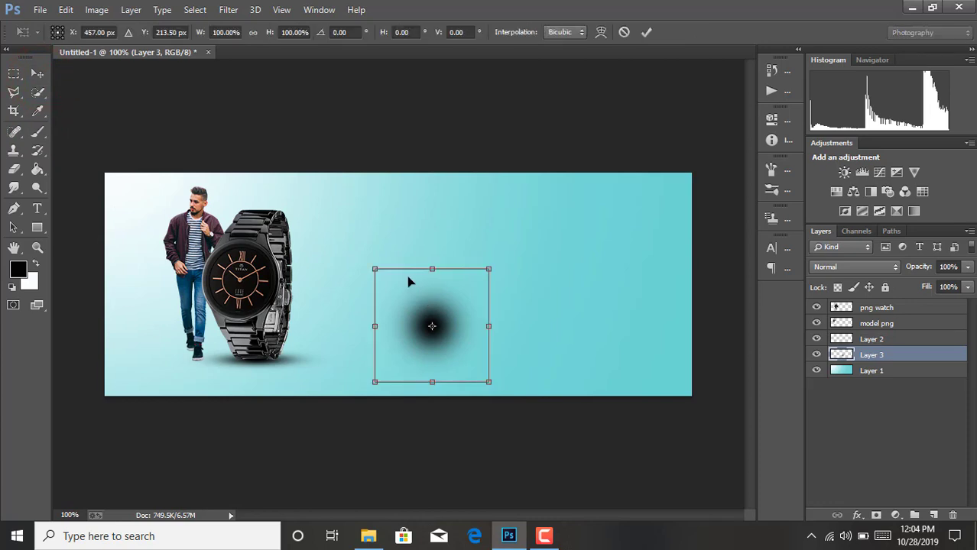
drag(430, 267, 431, 361)
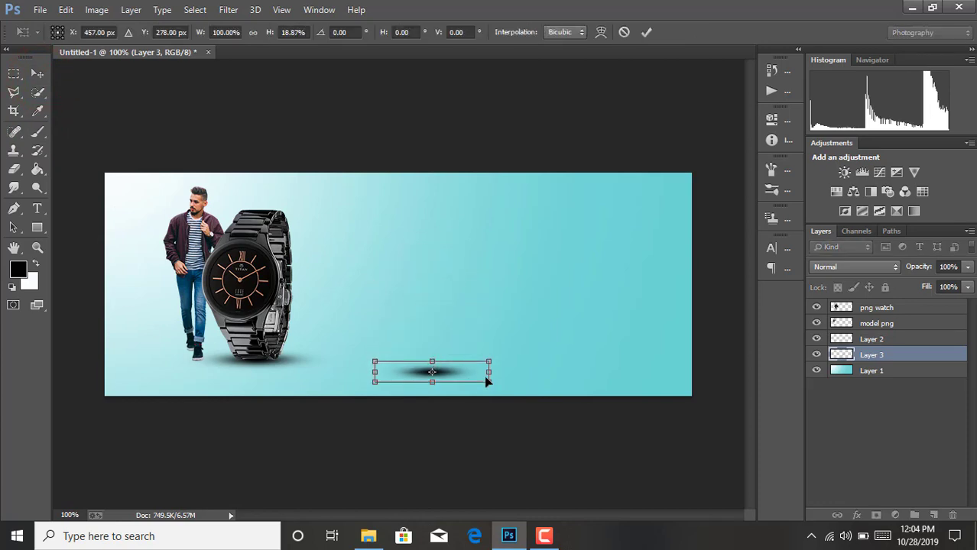
mouse_move(489, 370)
mouse_down()
mouse_move(279, 370)
mouse_move(214, 357)
mouse_up()
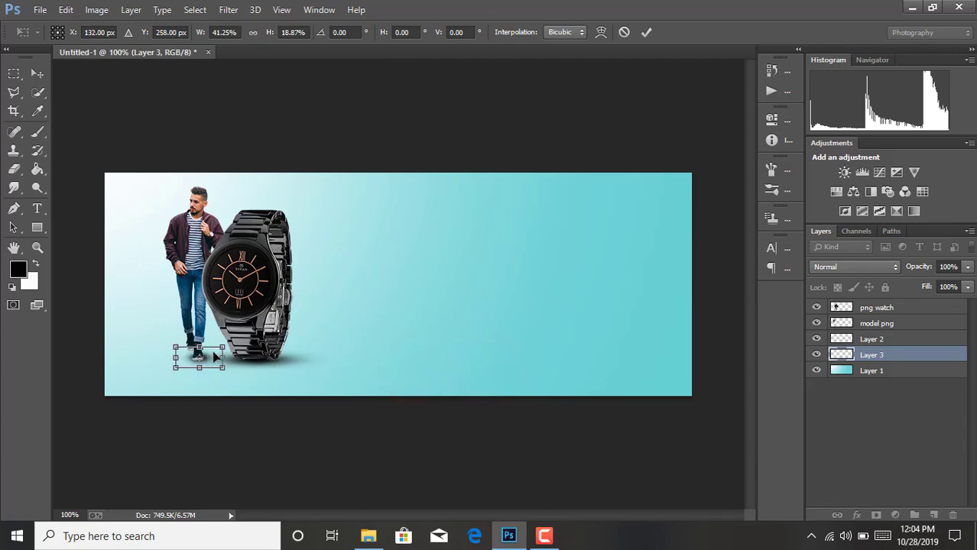
Step: Refine the foot shadow flatter and narrower under the shoes, then apply the transform
key(ctrl+plus)
key(ctrl+plus)
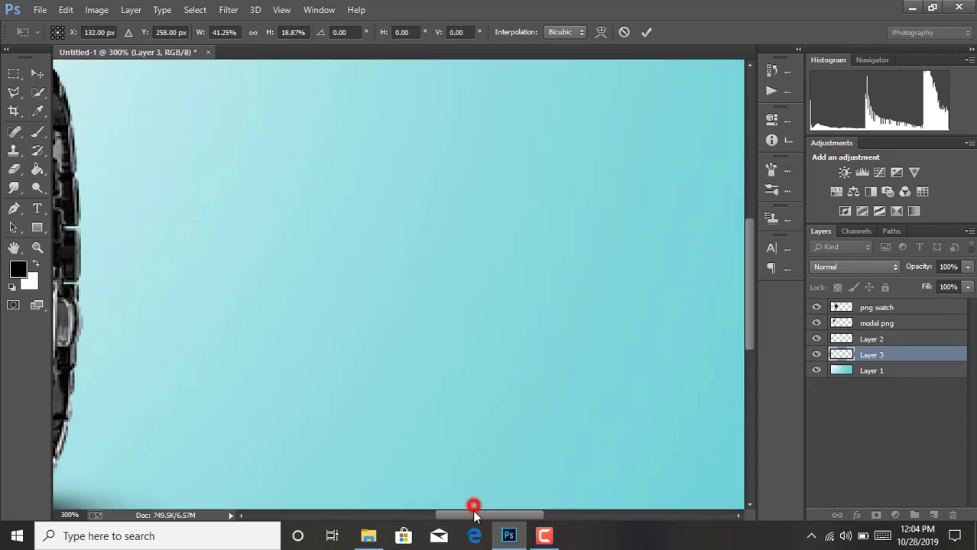
drag(474, 511, 344, 514)
scroll(443, 443, down, 5)
scroll(443, 443, down, 1)
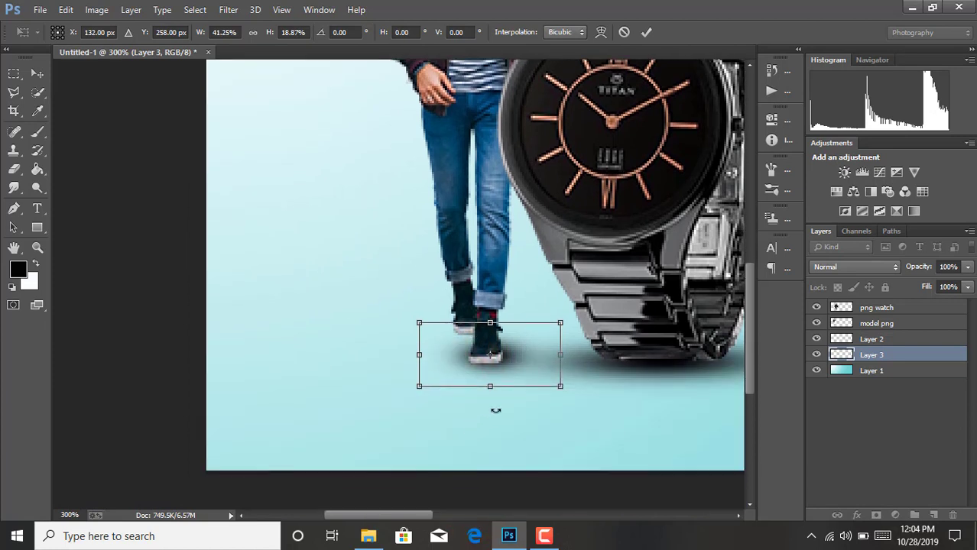
drag(490, 322, 487, 333)
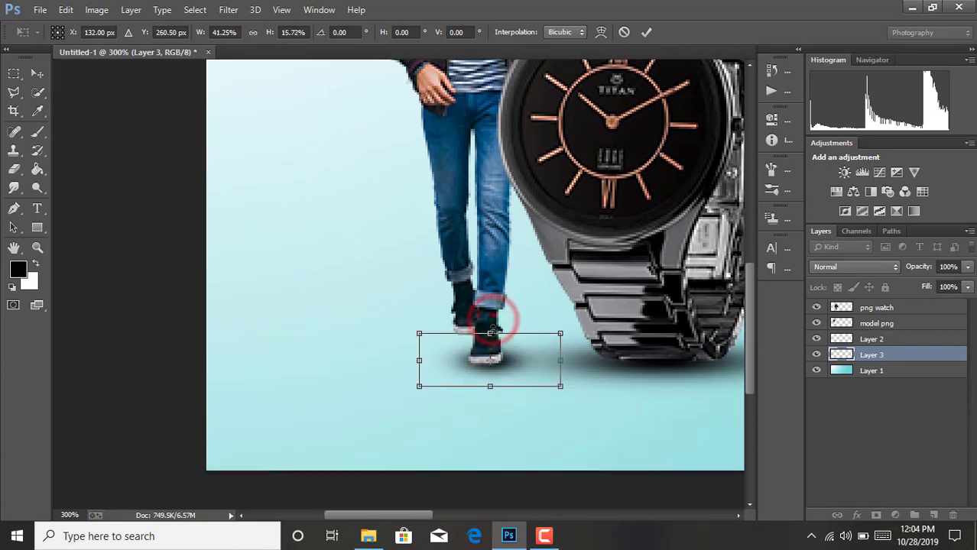
drag(561, 355, 521, 358)
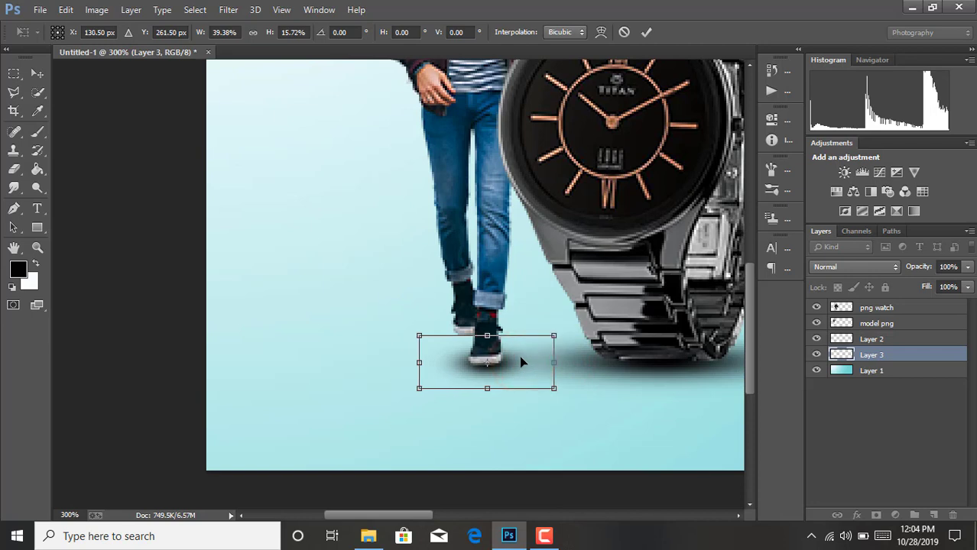
key(Up)
key(Up)
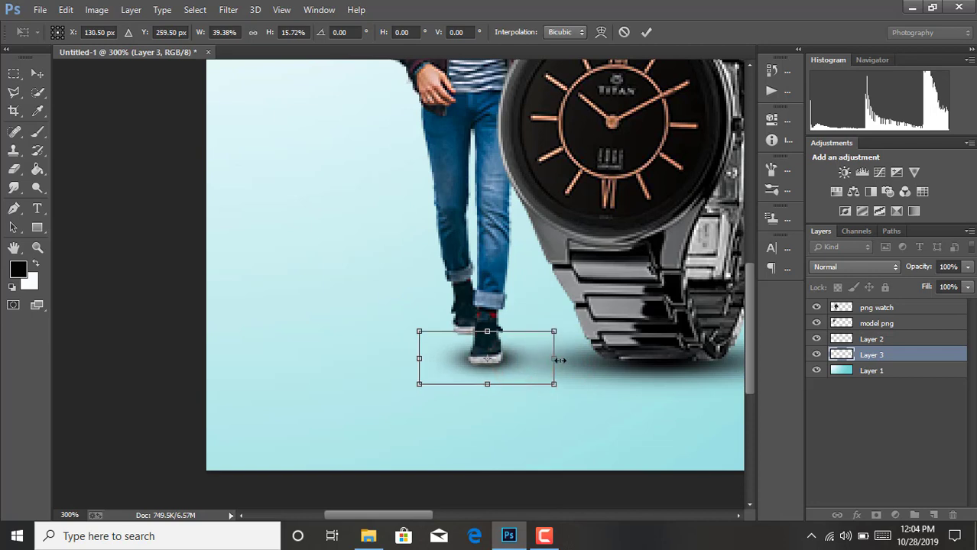
drag(558, 356, 554, 357)
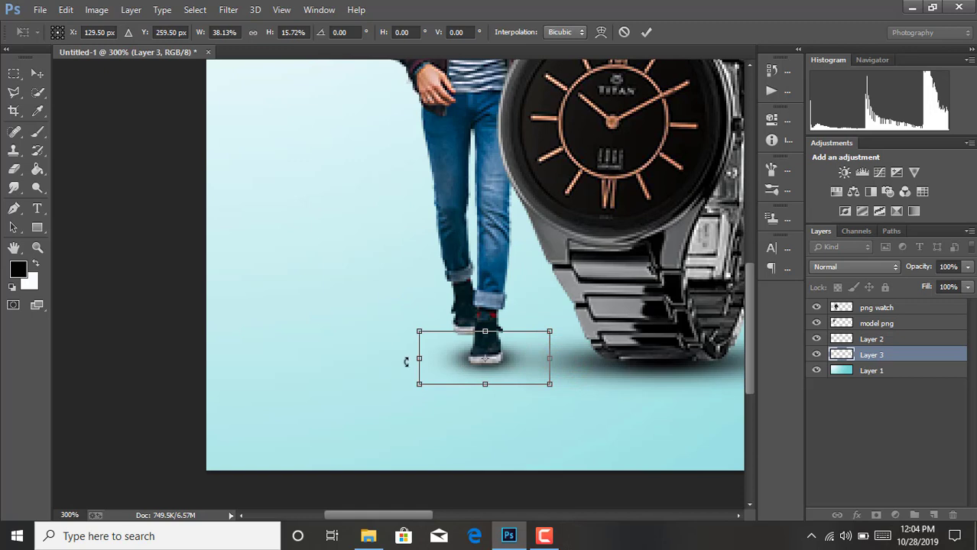
drag(419, 360, 418, 357)
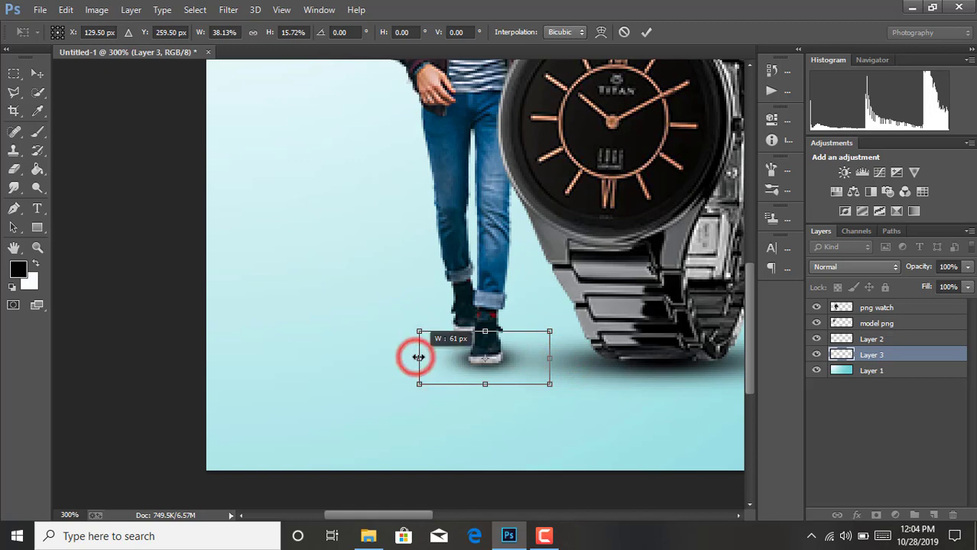
click(649, 31)
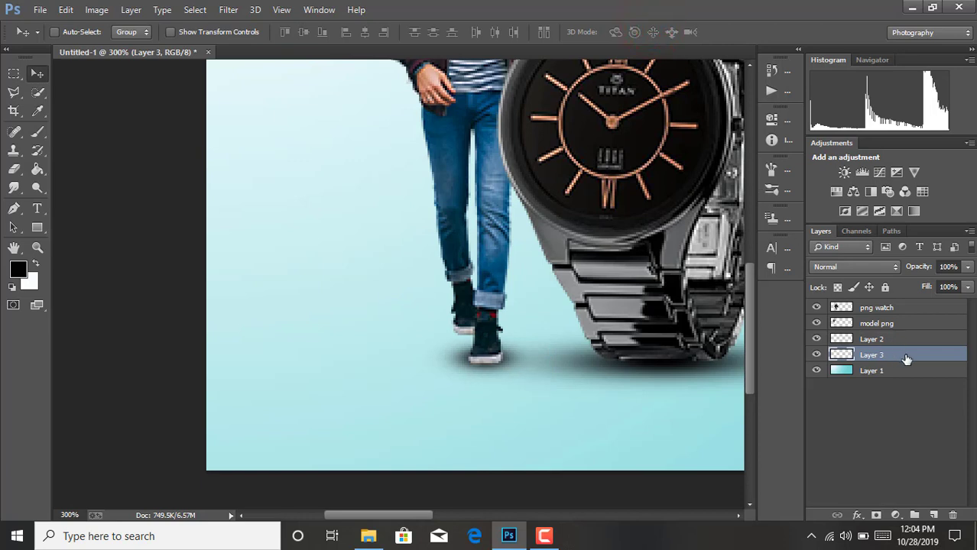
Step: Duplicate the foot shadow layer and lower the original Layer 3 shadow's opacity
drag(906, 358, 922, 477)
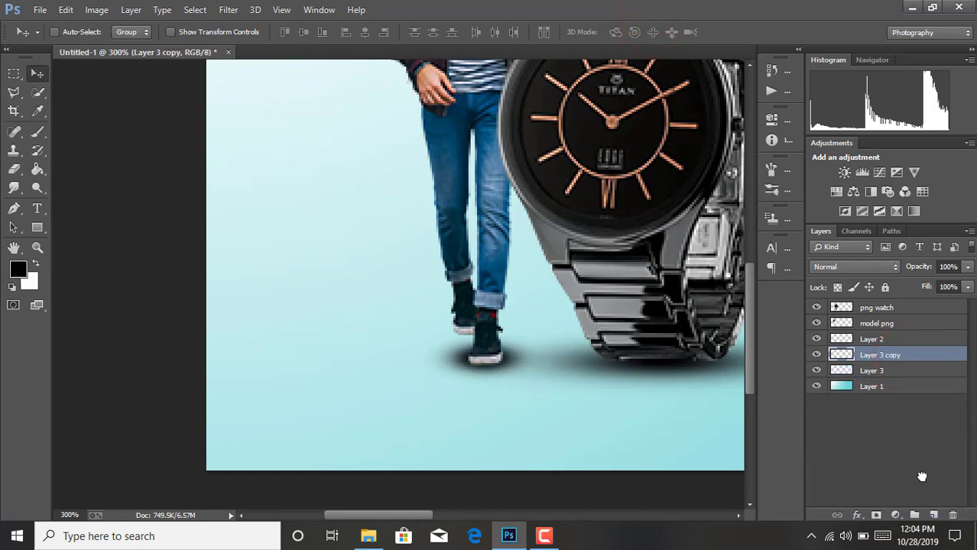
click(816, 355)
click(544, 536)
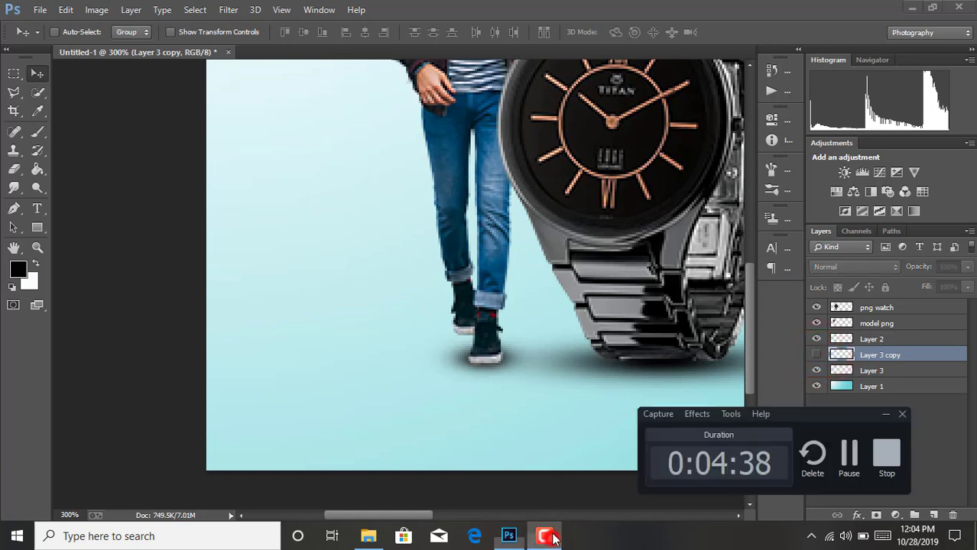
click(905, 470)
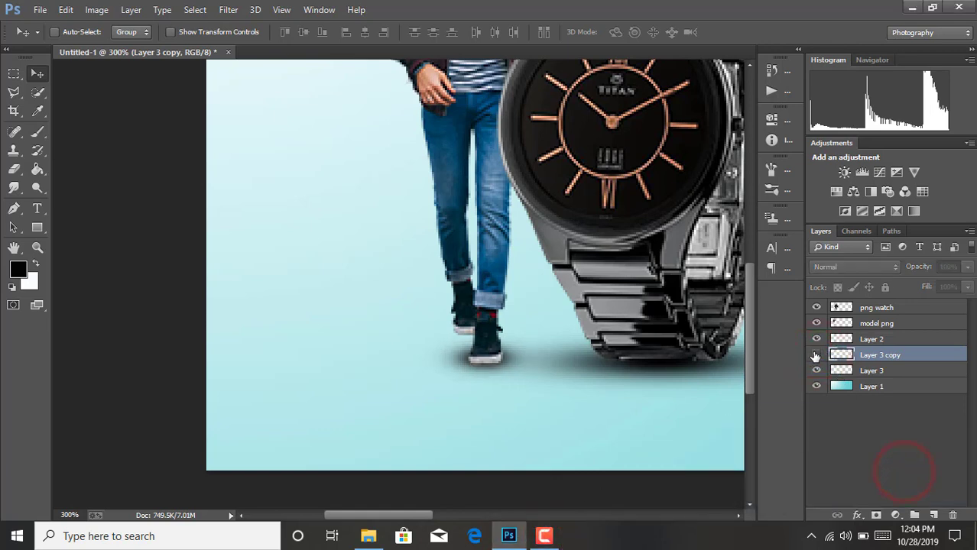
click(868, 372)
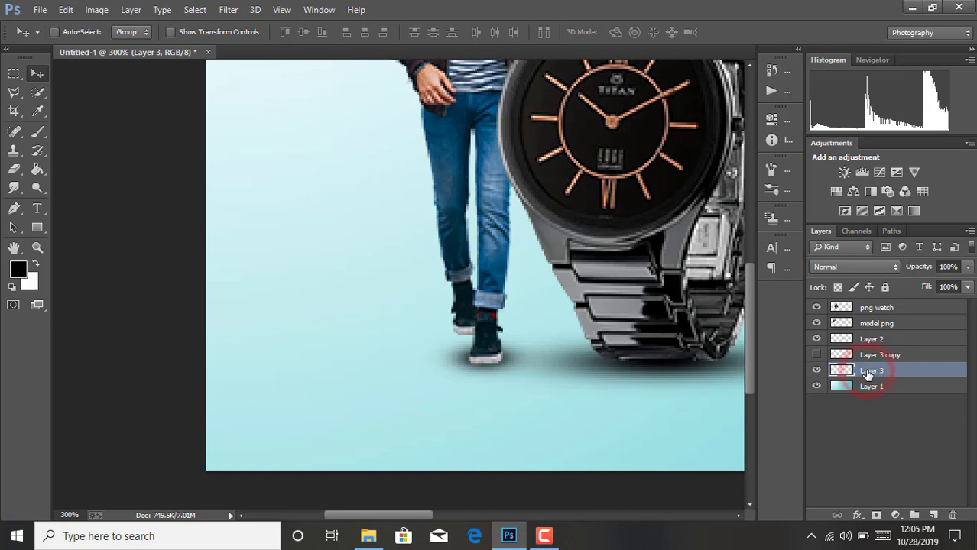
click(967, 266)
drag(967, 285, 928, 286)
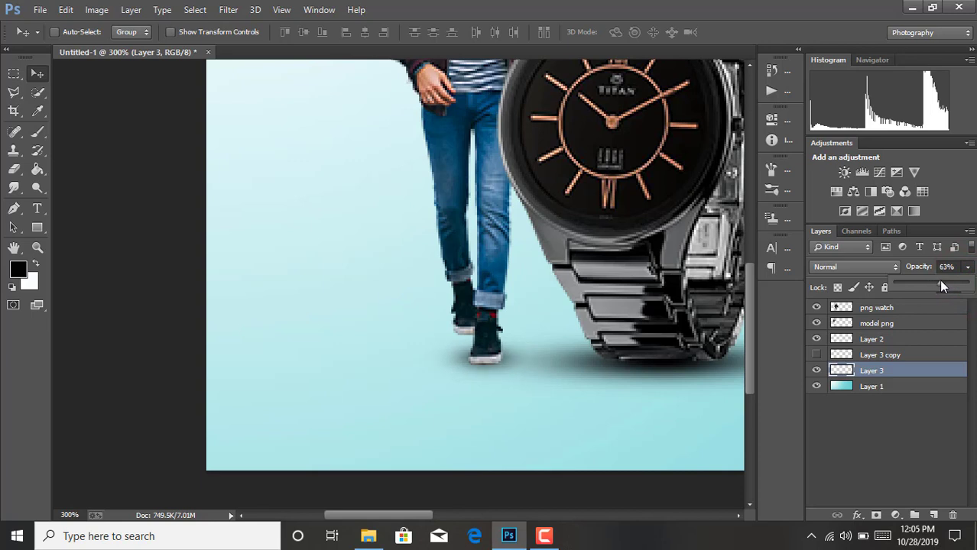
Step: Move the Layer 3 copy shadow under the feet, make it narrower and shorter, and set 71% opacity
click(814, 356)
click(864, 356)
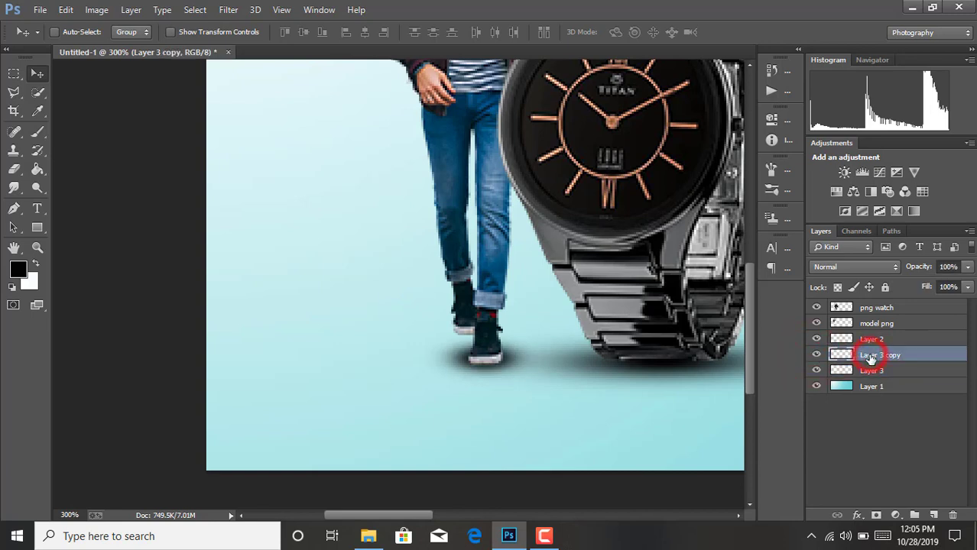
drag(464, 360, 464, 334)
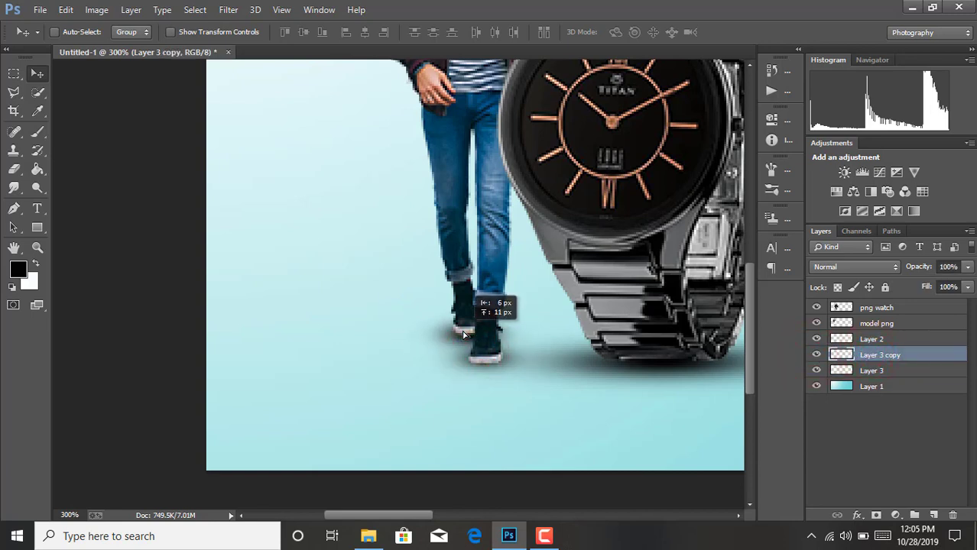
key(ctrl+t)
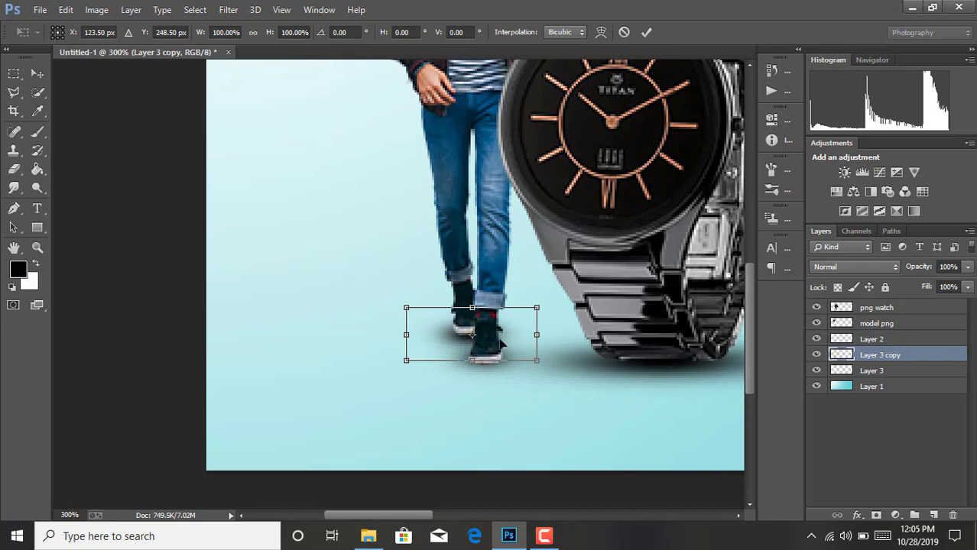
drag(538, 337, 519, 336)
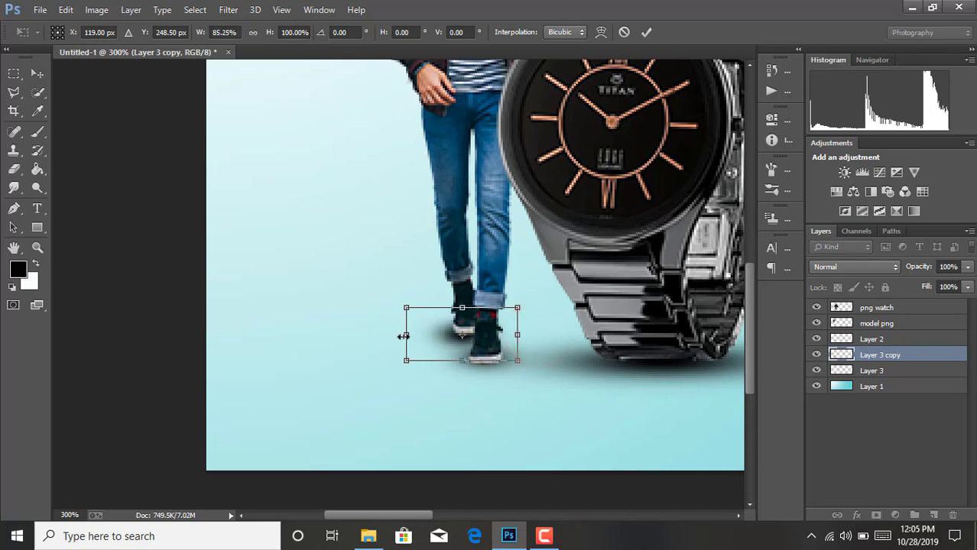
drag(406, 336, 419, 337)
drag(462, 361, 461, 348)
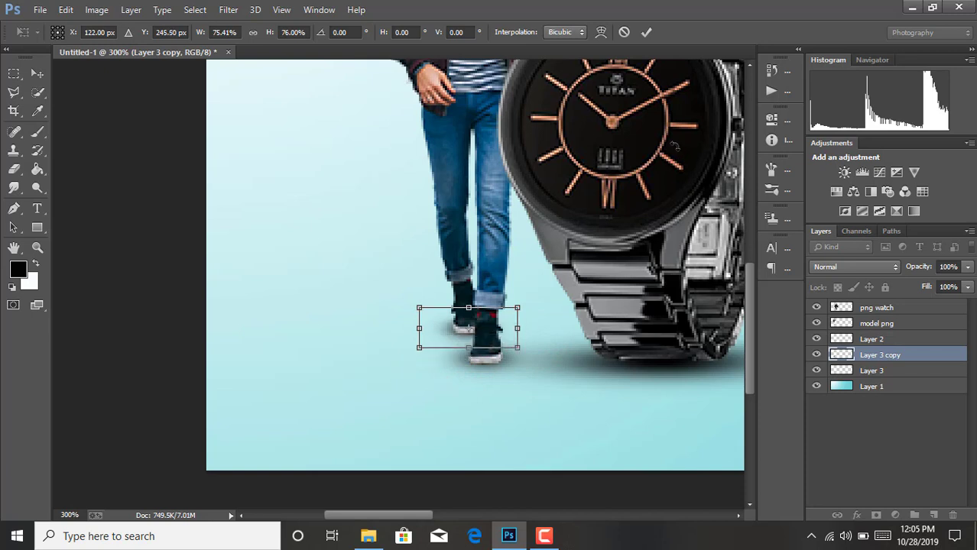
click(646, 32)
click(968, 267)
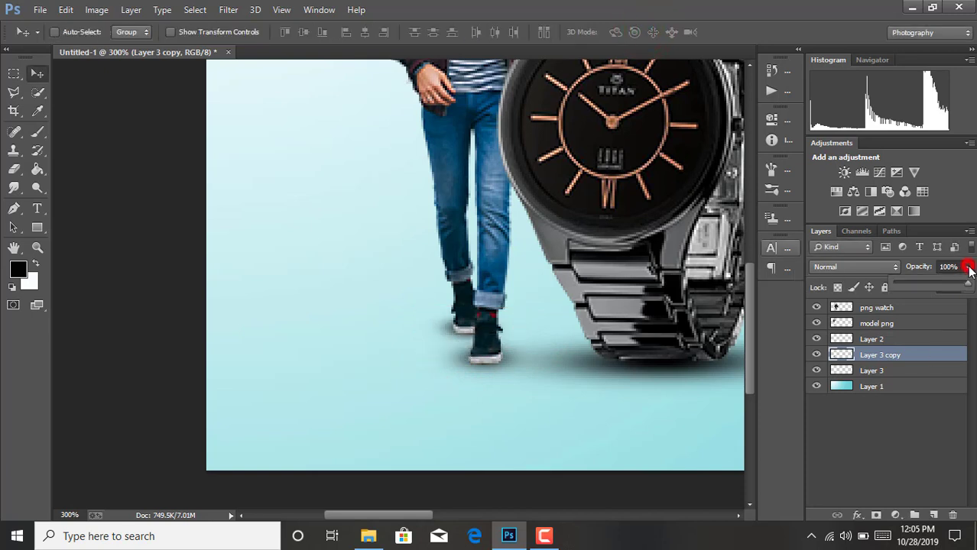
drag(968, 267, 948, 285)
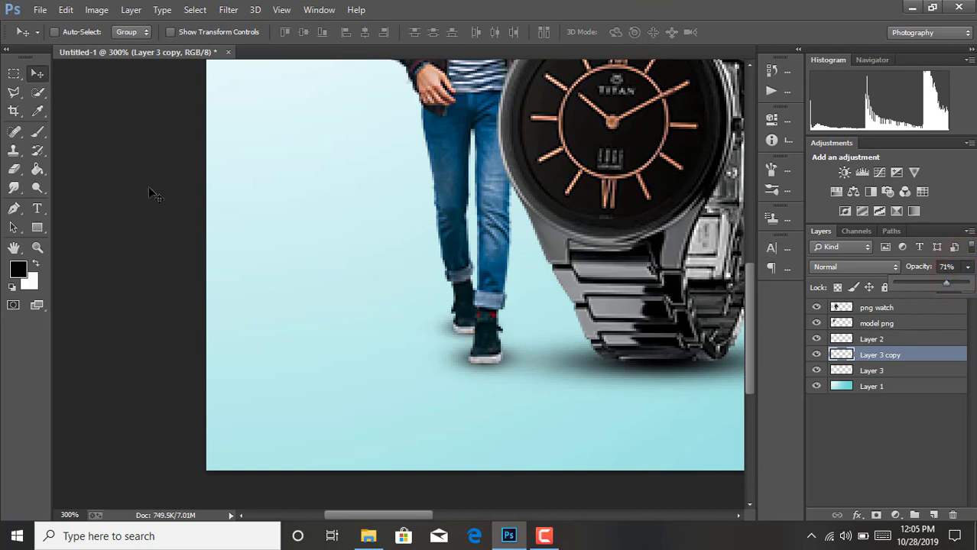
Step: Merge all visible layers into a single Layer 1
key(ctrl+minus)
key(ctrl+minus)
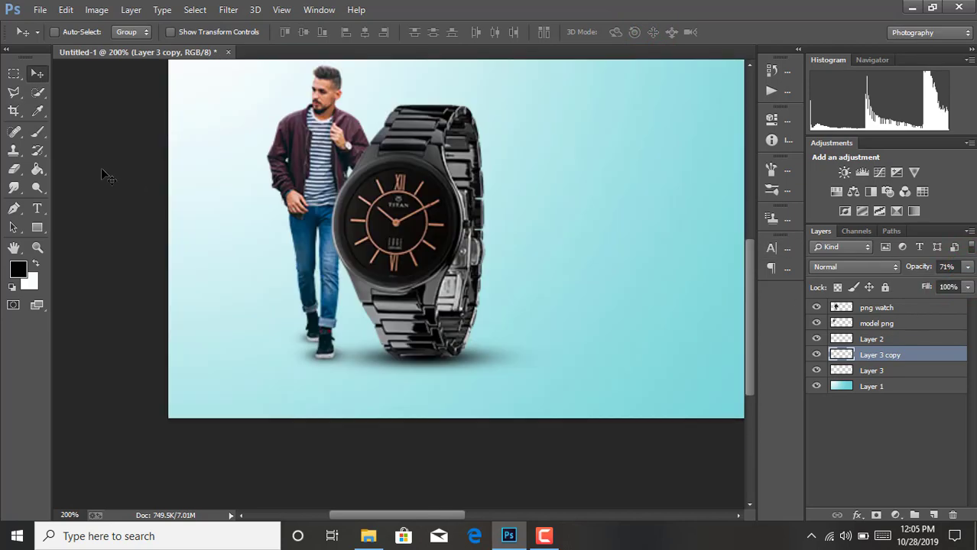
click(868, 386)
right_click(863, 387)
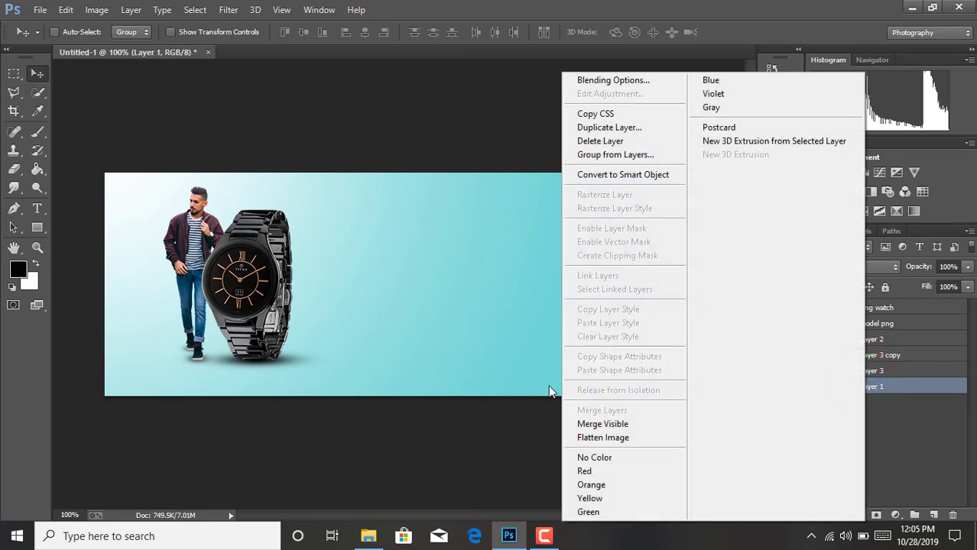
click(604, 424)
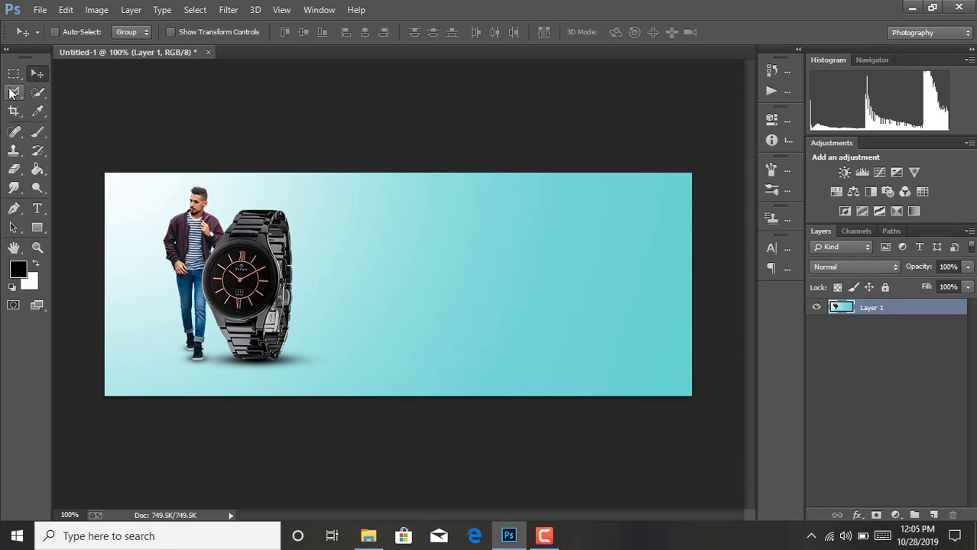
Step: Polygonal-lasso a chevron over the banner's right side and copy it to a new Layer 2
click(11, 93)
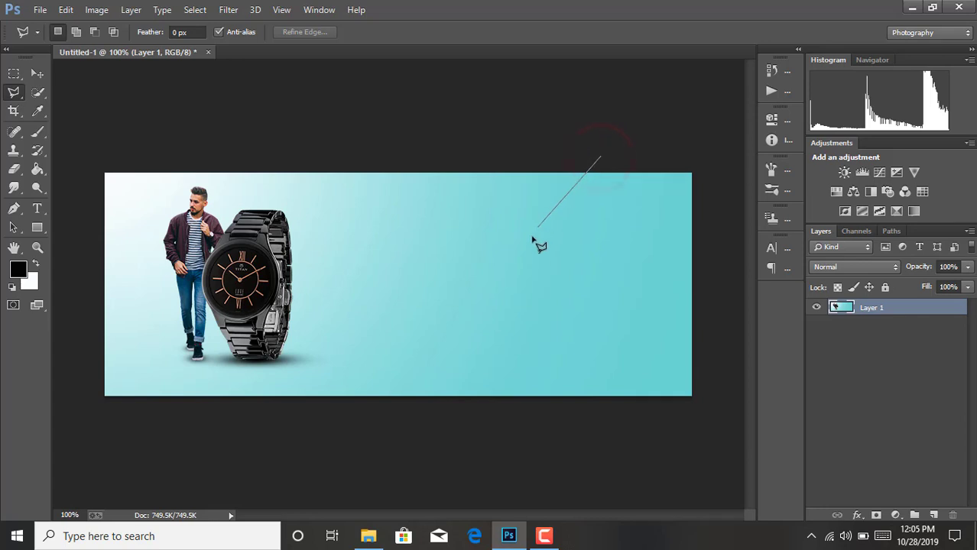
click(497, 274)
click(651, 474)
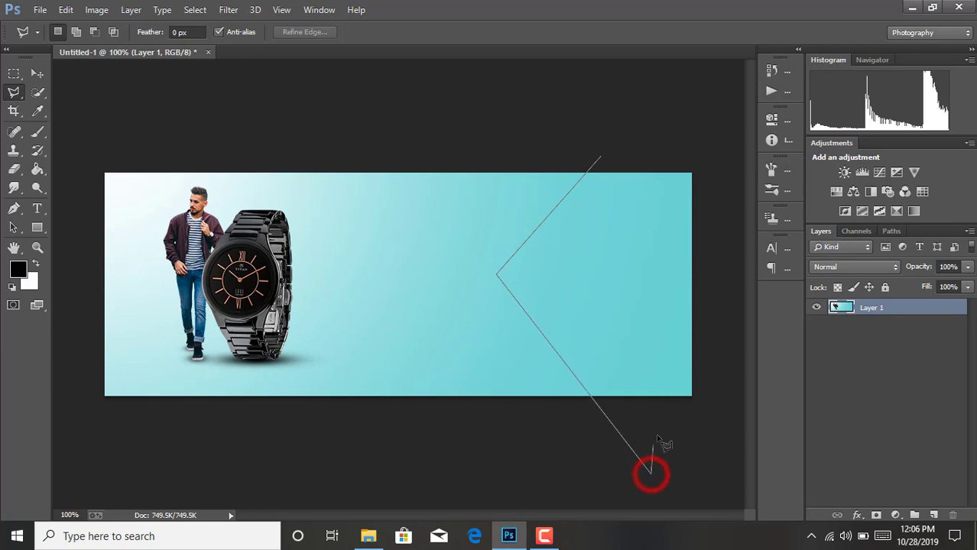
click(681, 419)
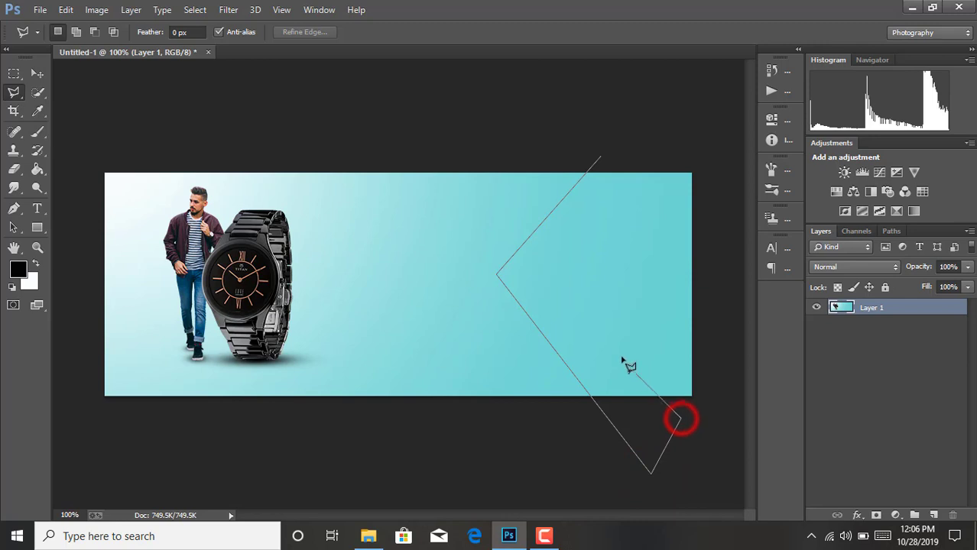
click(568, 277)
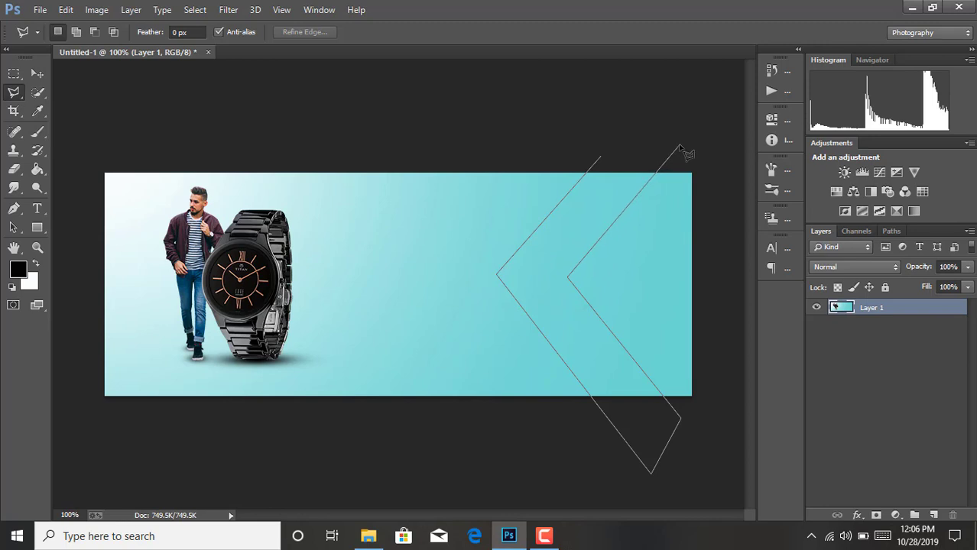
click(679, 146)
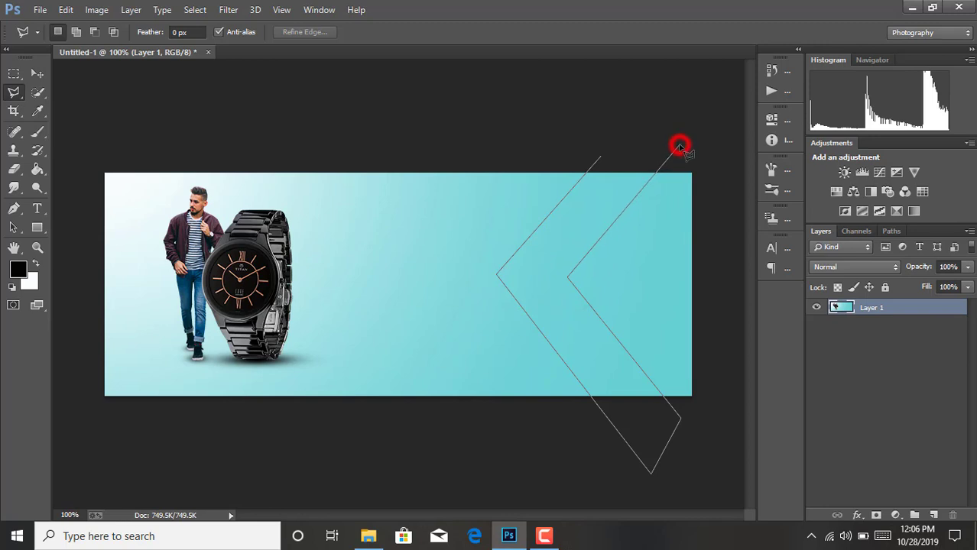
click(603, 159)
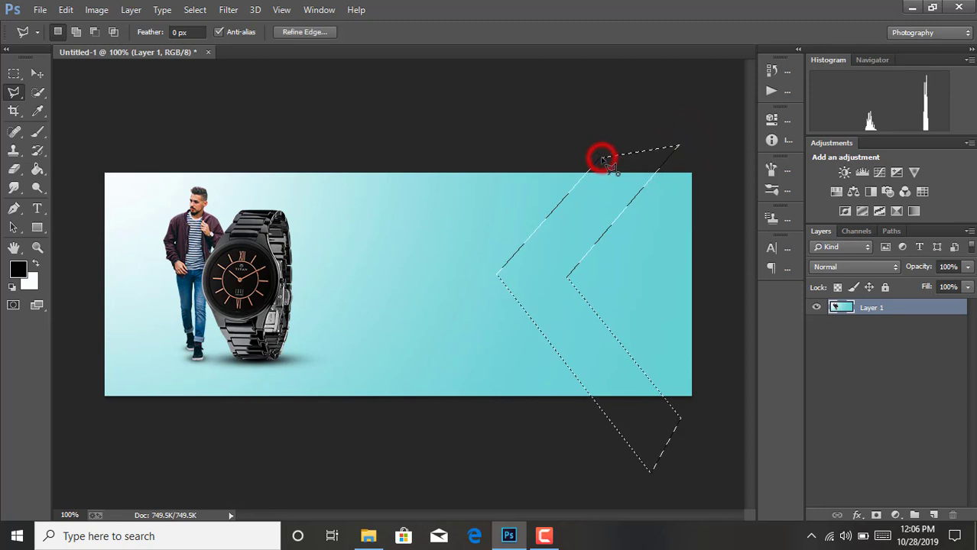
right_click(606, 190)
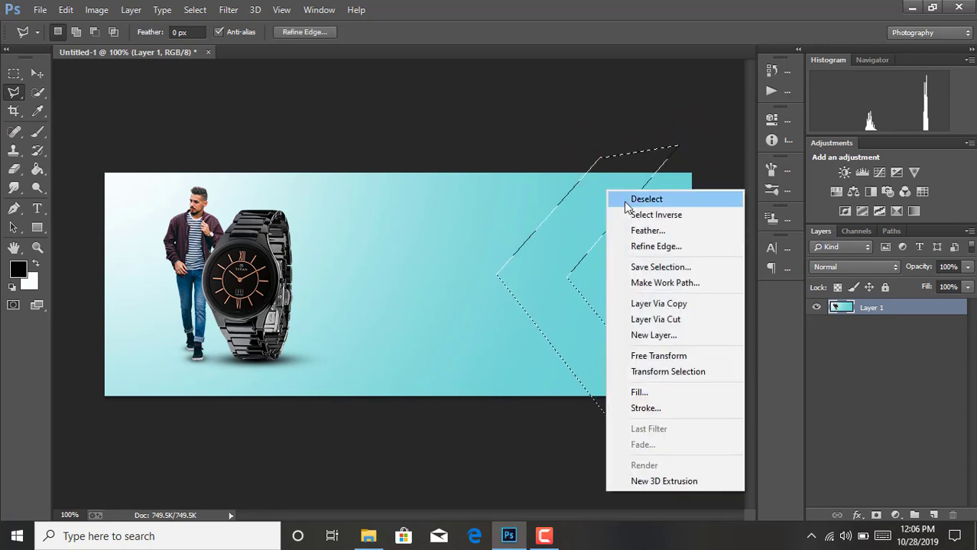
click(667, 303)
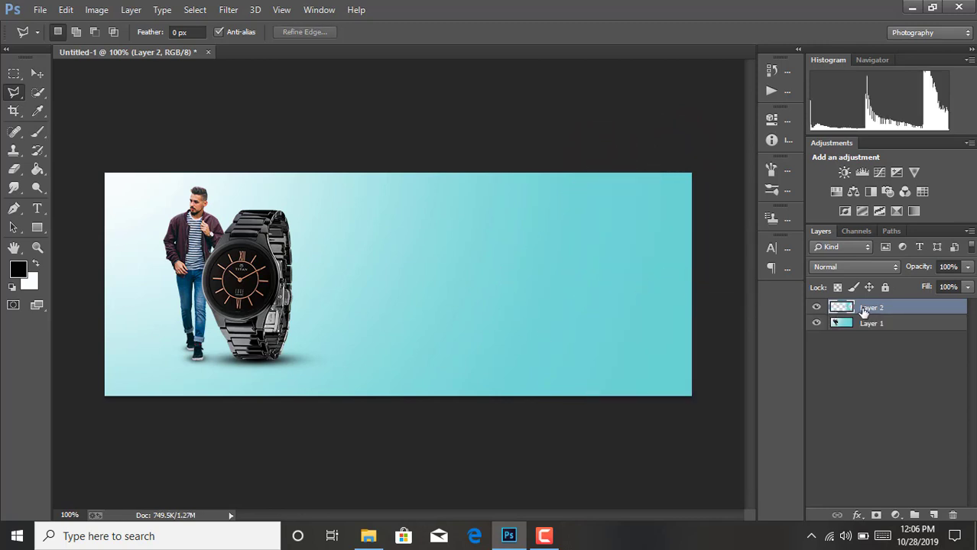
Step: Hide Layer 1 and shift the Layer 2 chevron about 105 px left toward the centre
click(816, 323)
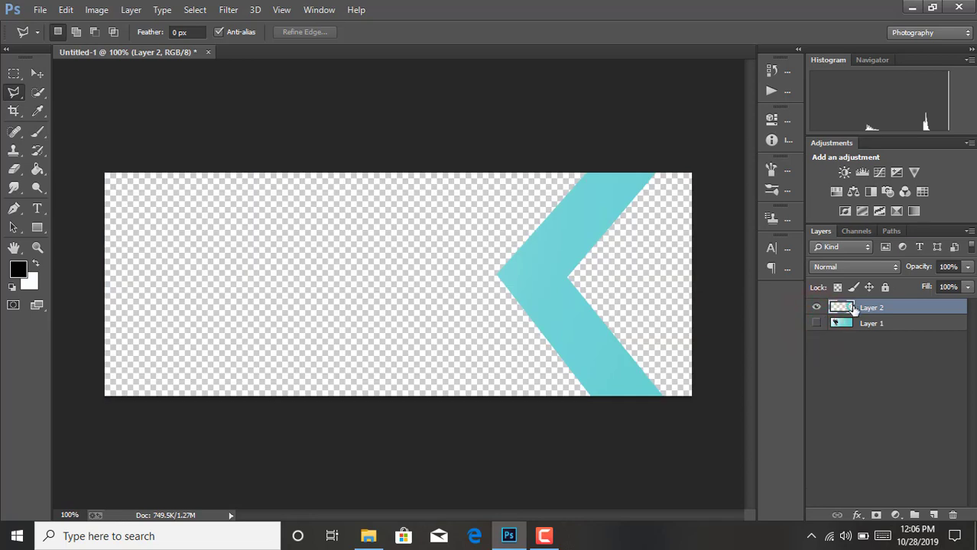
click(38, 73)
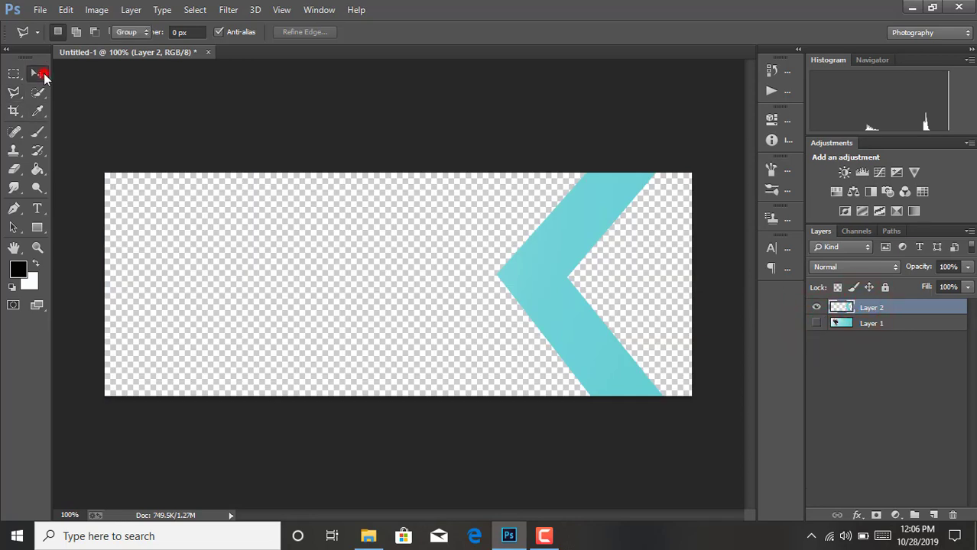
drag(528, 276, 447, 279)
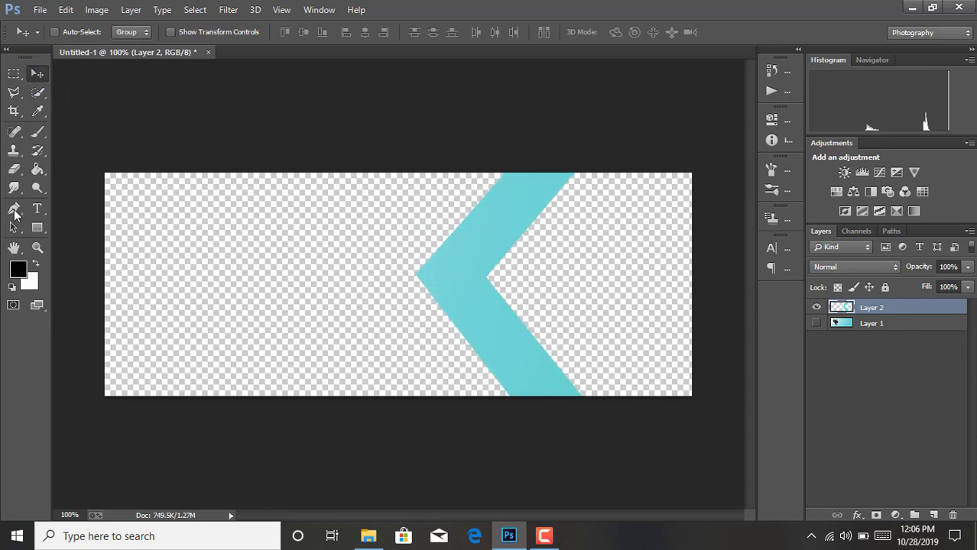
click(544, 535)
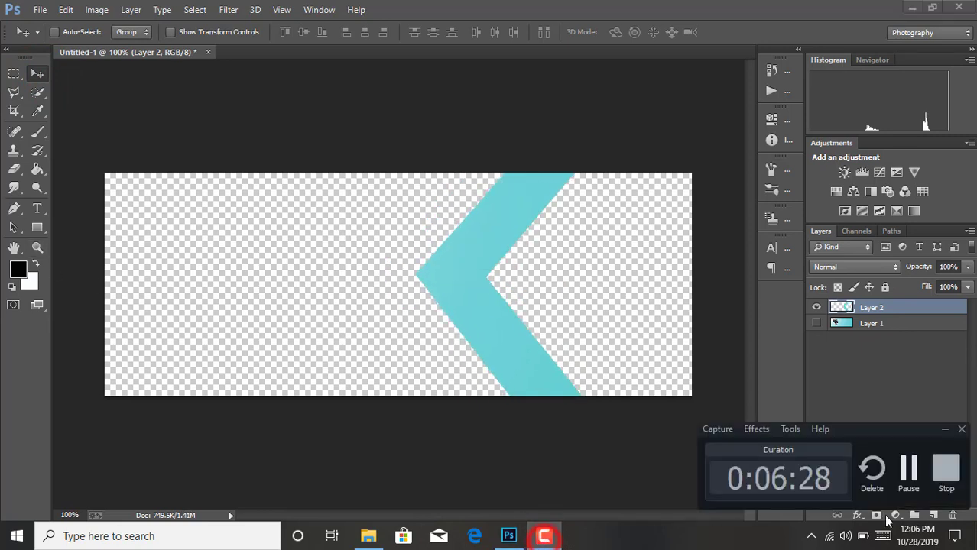
click(910, 489)
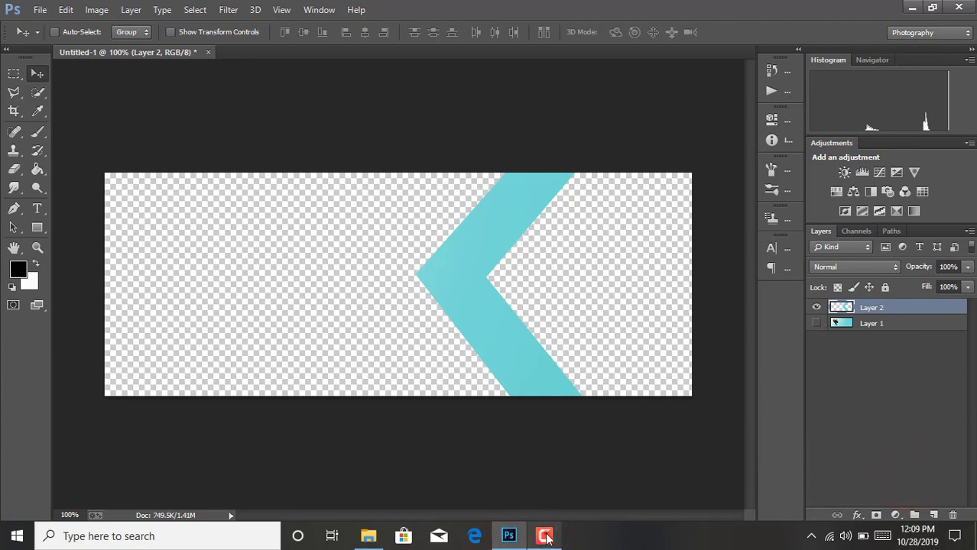
click(544, 535)
click(908, 468)
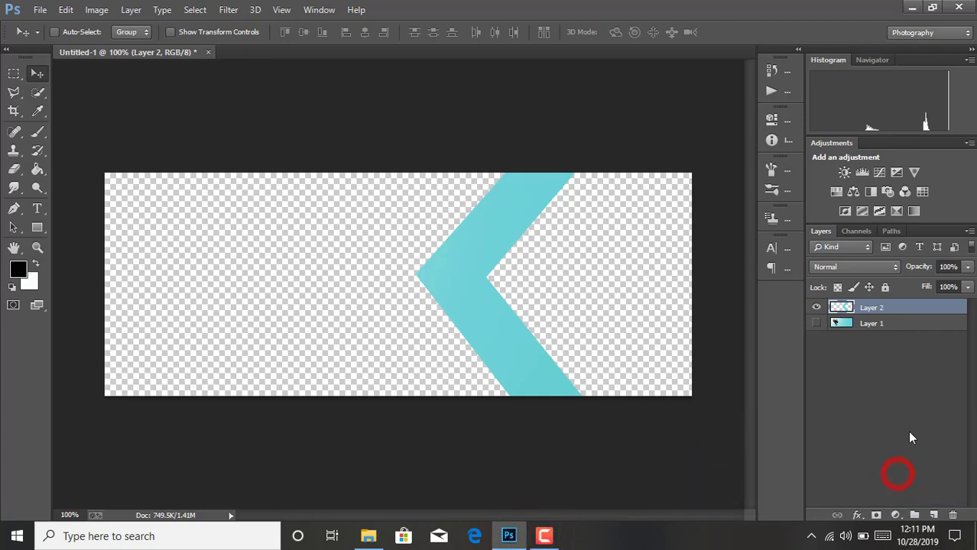
click(14, 92)
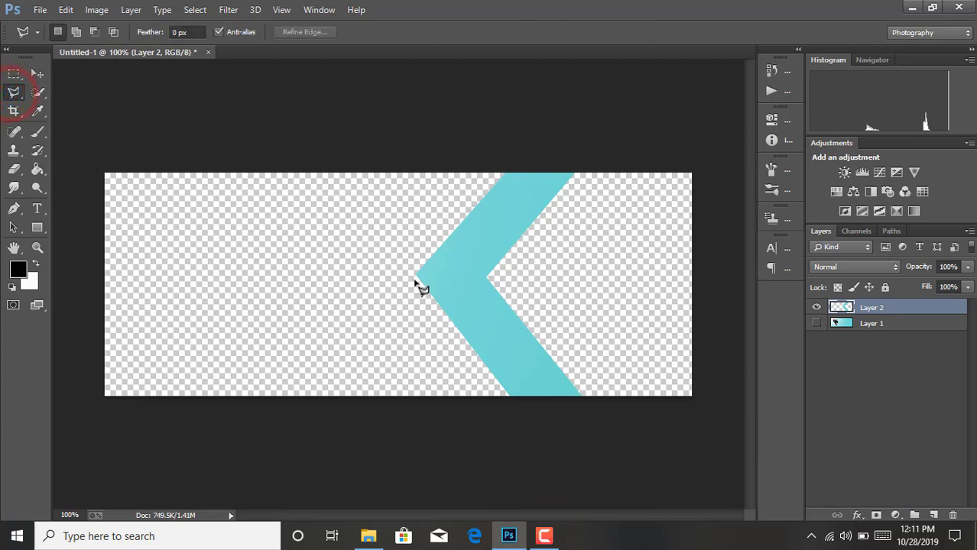
Step: Cut the chevron's upper arm onto a new Layer 3 and make Layer 1 visible again
key(ctrl+plus)
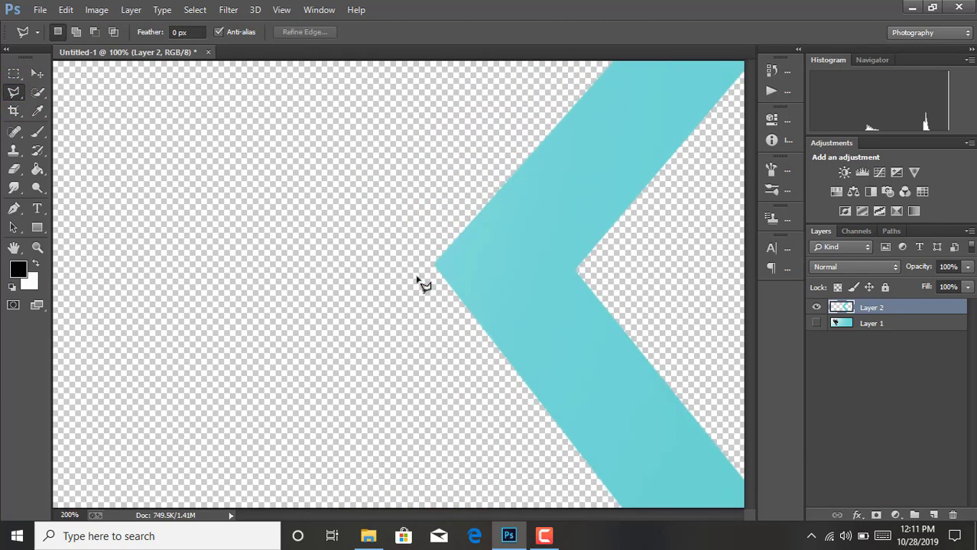
key(ctrl+plus)
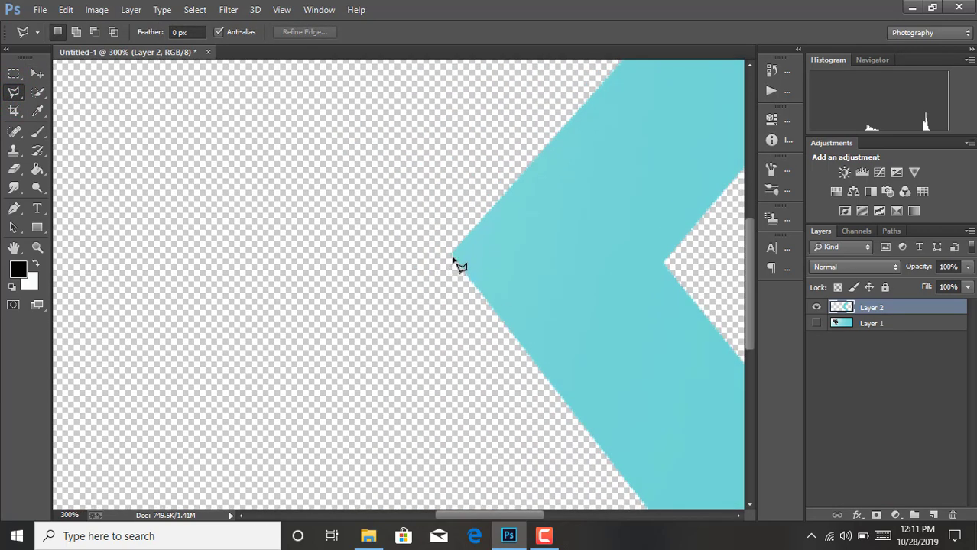
click(450, 257)
scroll(717, 273, down, 1)
scroll(717, 274, down, 1)
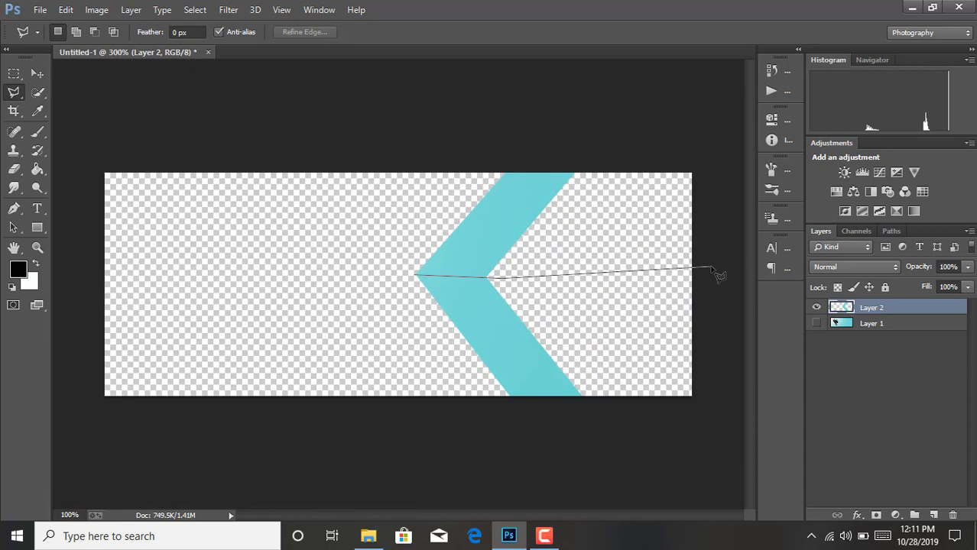
click(693, 99)
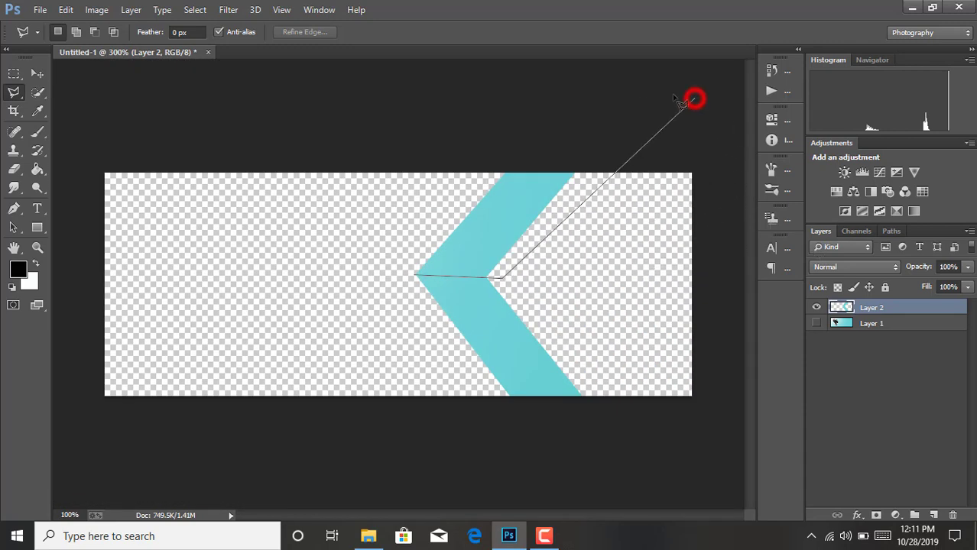
click(384, 106)
click(403, 275)
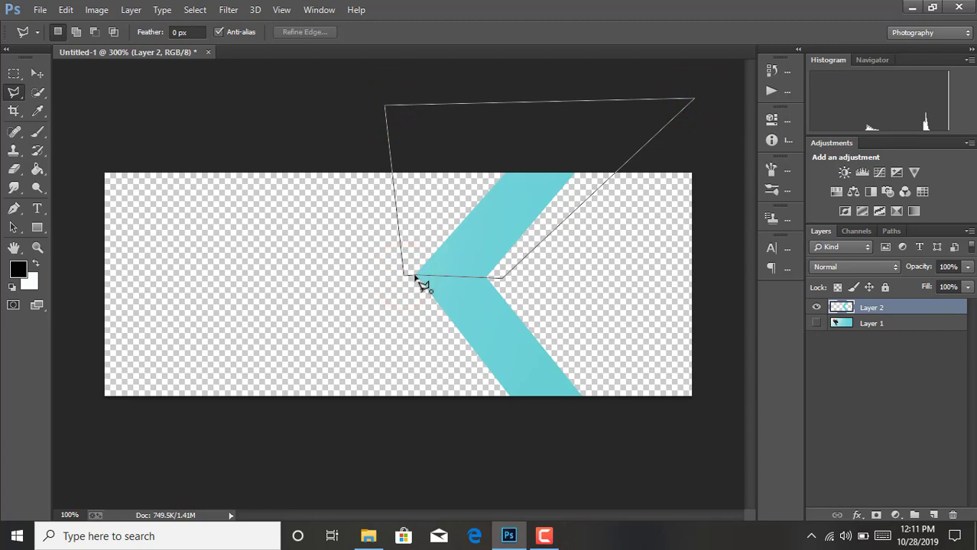
click(415, 276)
right_click(416, 223)
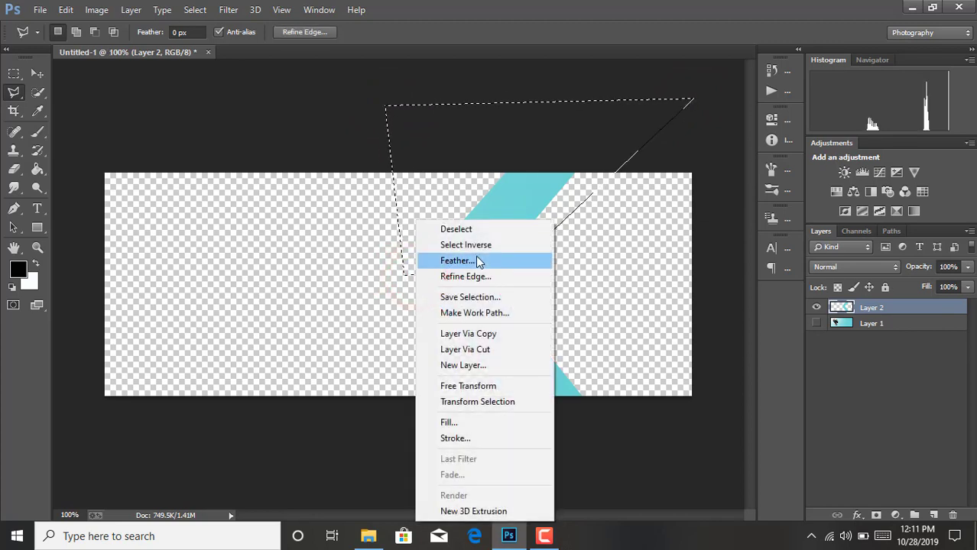
click(487, 350)
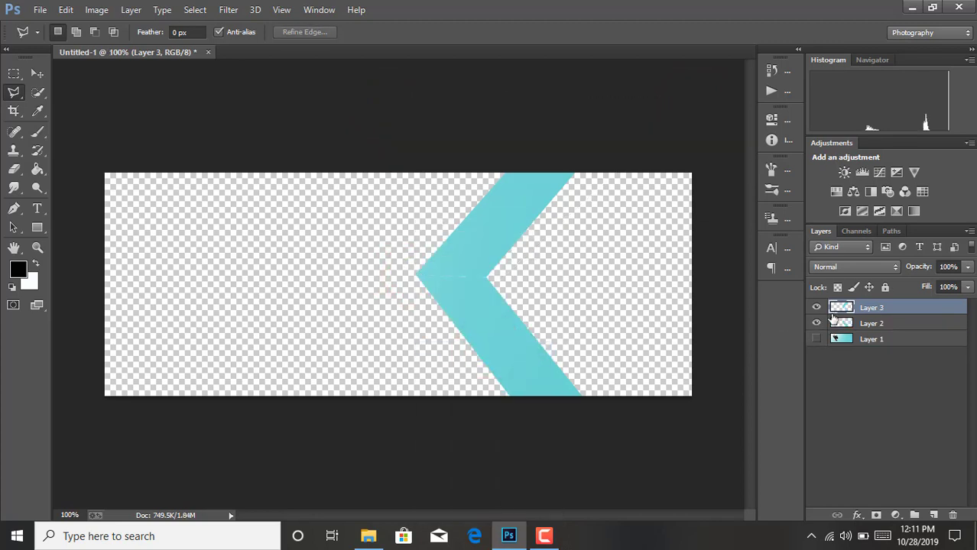
click(815, 340)
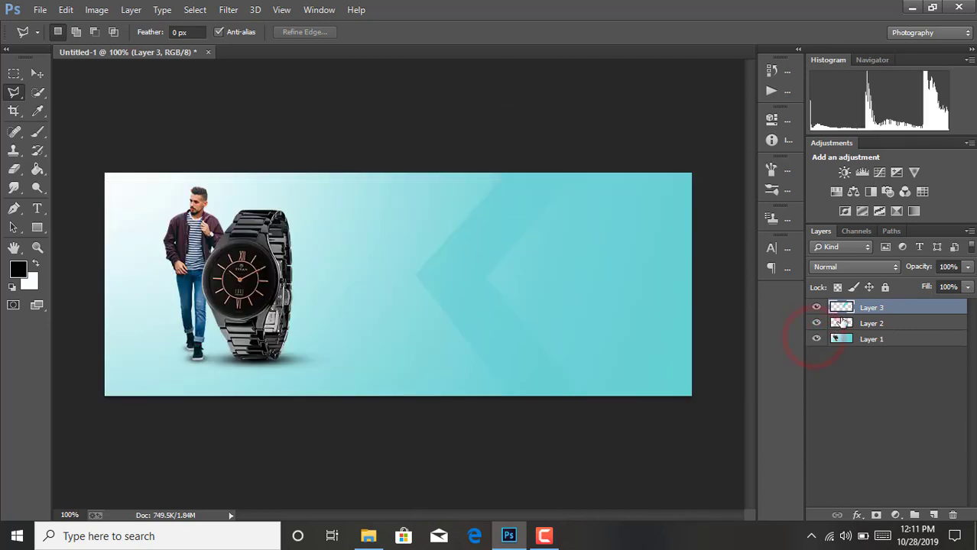
Step: Load Layer 3's pixels as a selection and set the foreground to light cyan #c3eef0
right_click(850, 307)
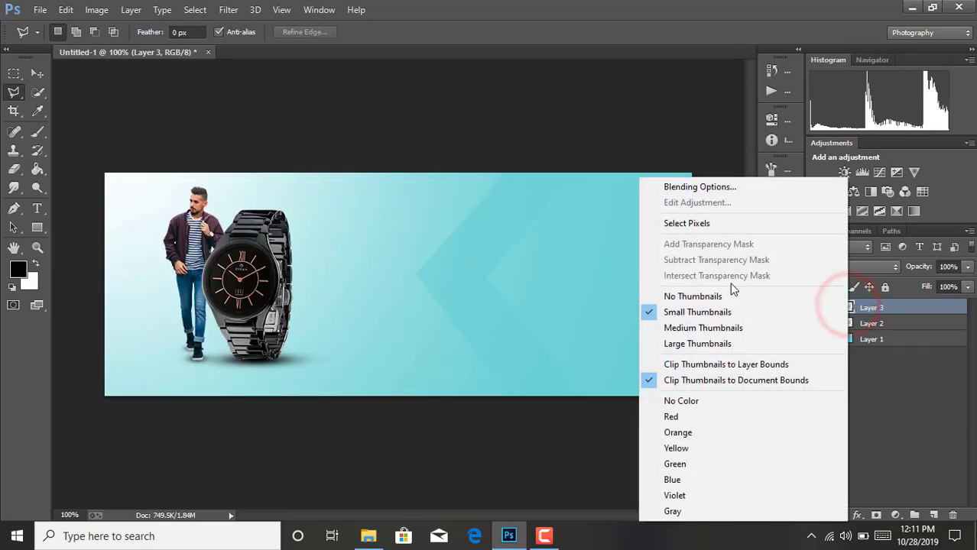
click(685, 221)
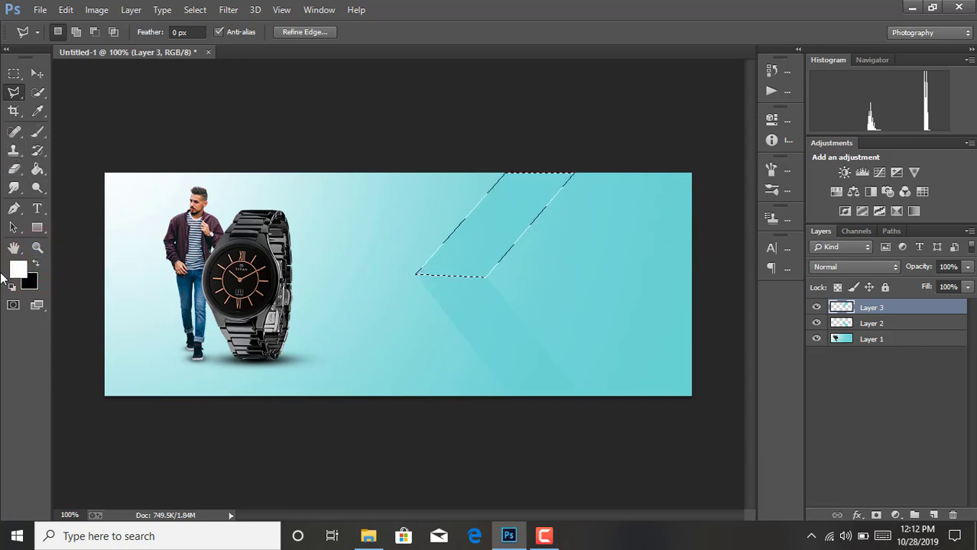
click(21, 271)
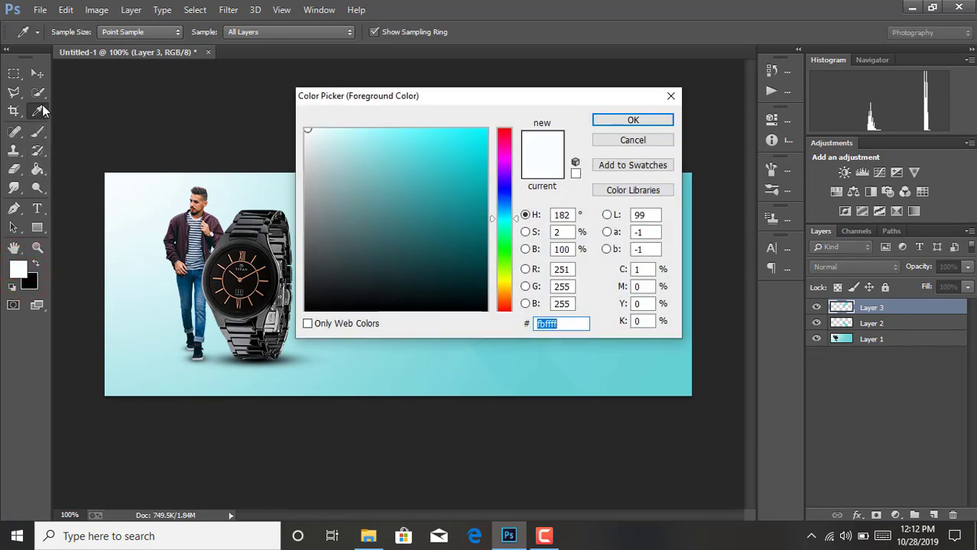
click(394, 355)
click(339, 139)
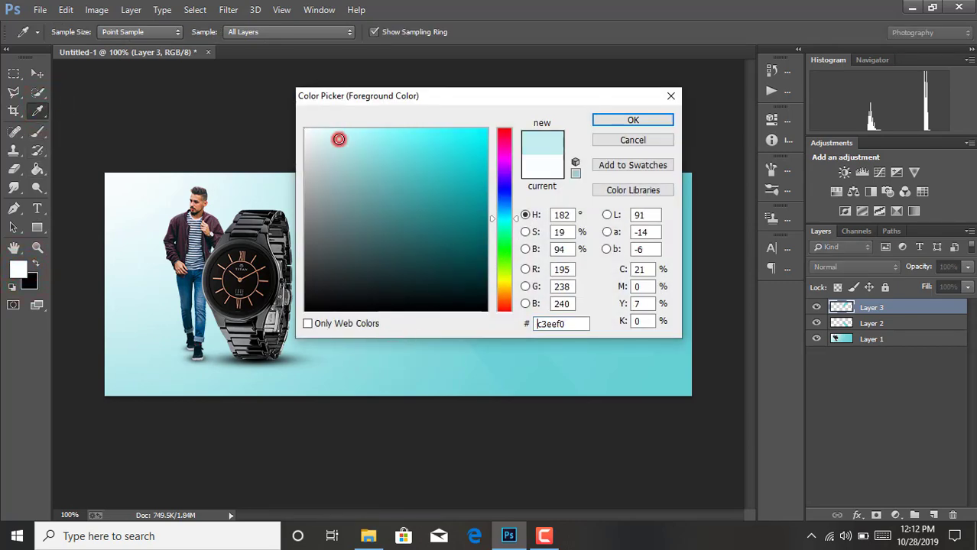
click(606, 117)
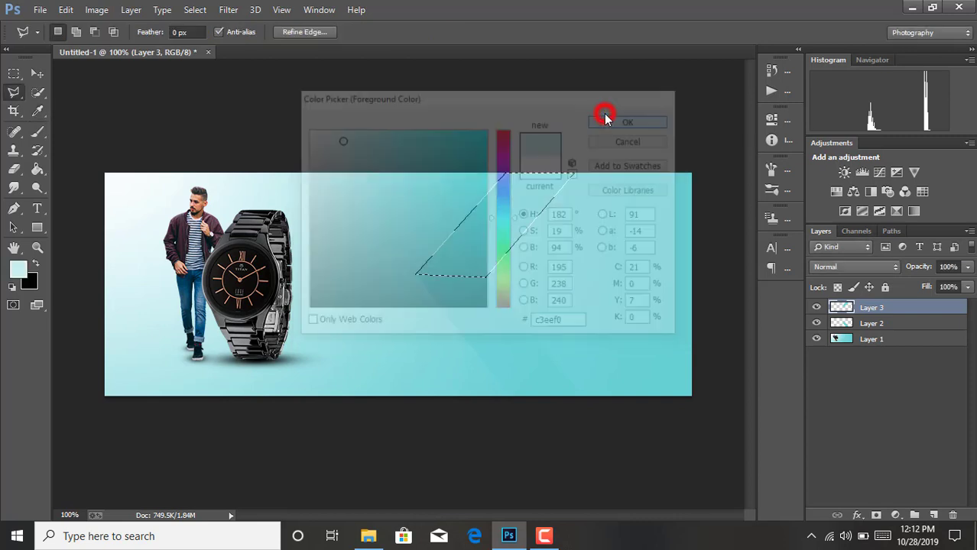
Step: Brush the upper arm light cyan, deselect, and bring up Layer 2's layer menu
click(37, 131)
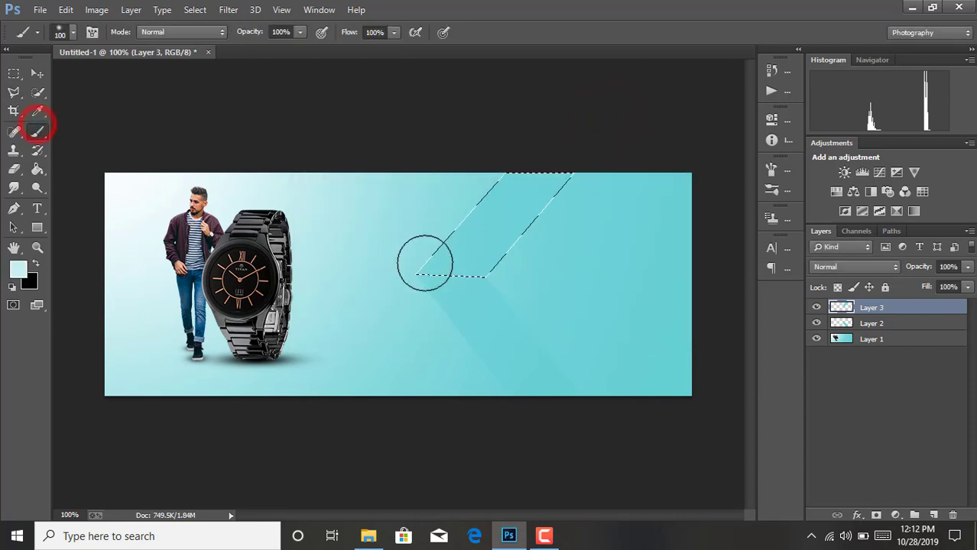
mouse_move(425, 263)
mouse_down()
mouse_move(508, 189)
mouse_move(536, 225)
mouse_move(467, 255)
mouse_move(481, 208)
mouse_up()
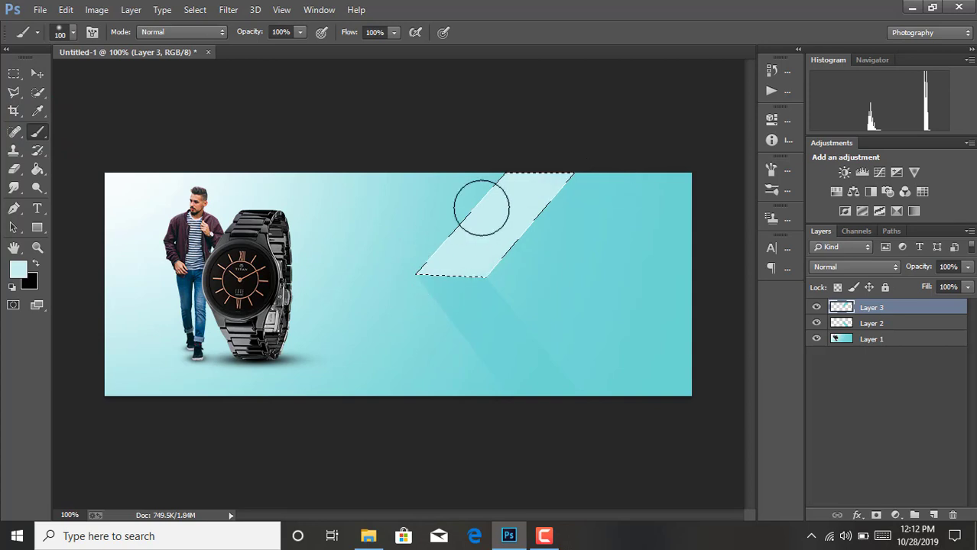
mouse_move(421, 256)
mouse_down()
mouse_move(552, 163)
mouse_move(517, 257)
mouse_move(497, 214)
mouse_up()
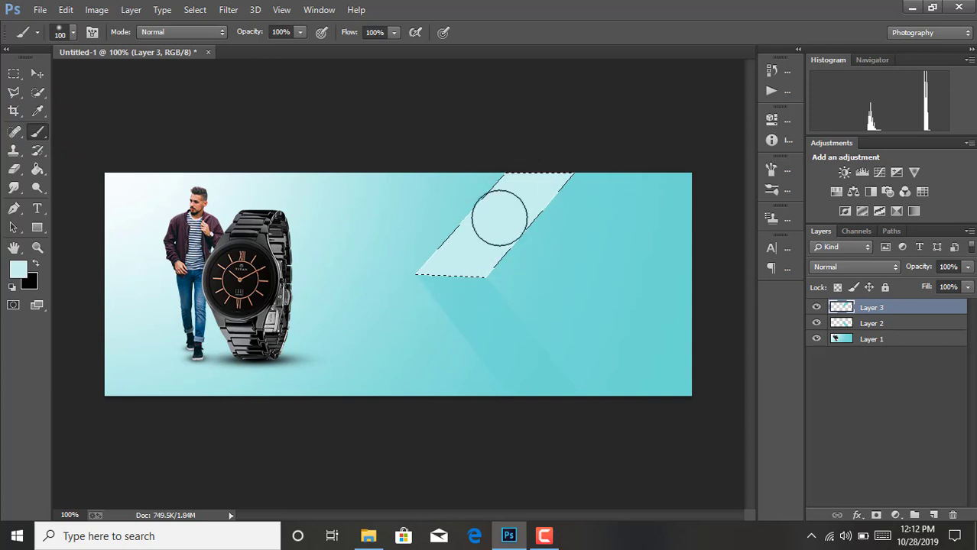
key(ctrl+d)
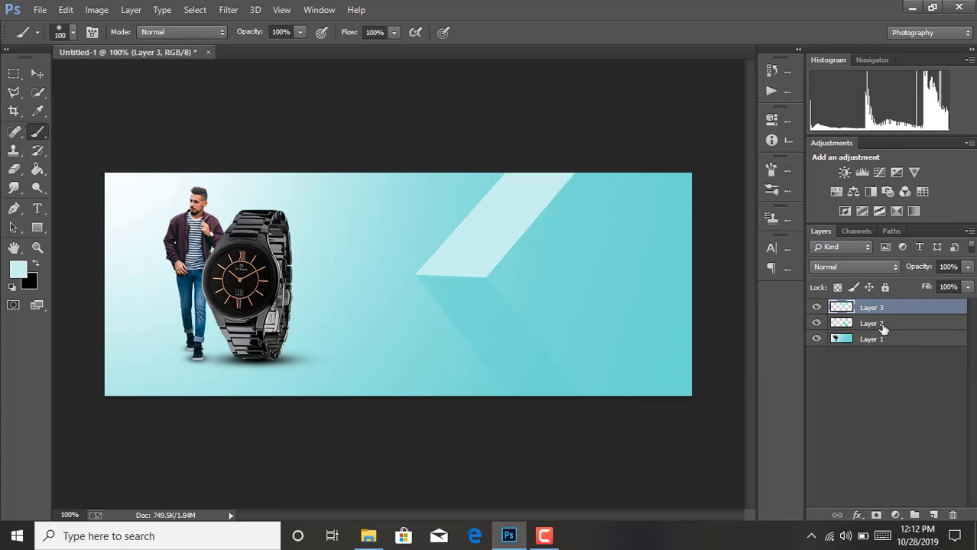
click(872, 324)
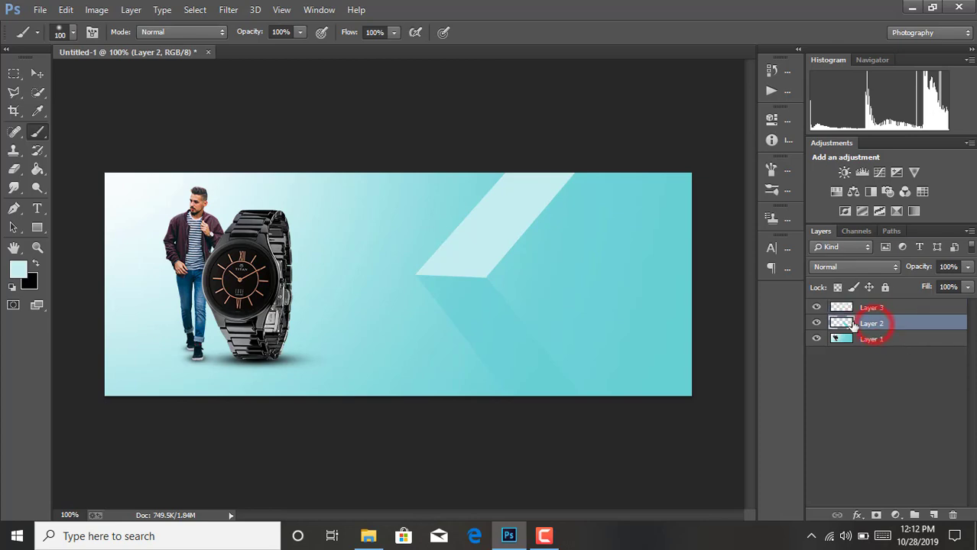
right_click(846, 324)
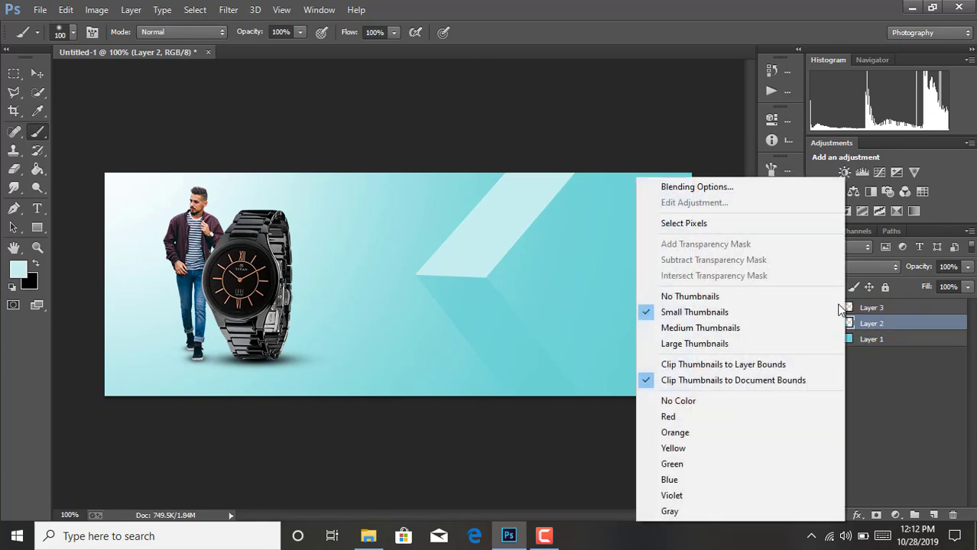
Step: Paint Layer 2's lower parallelogram dark teal #268386, deselect, and make Layer 1 active
click(719, 223)
key(i)
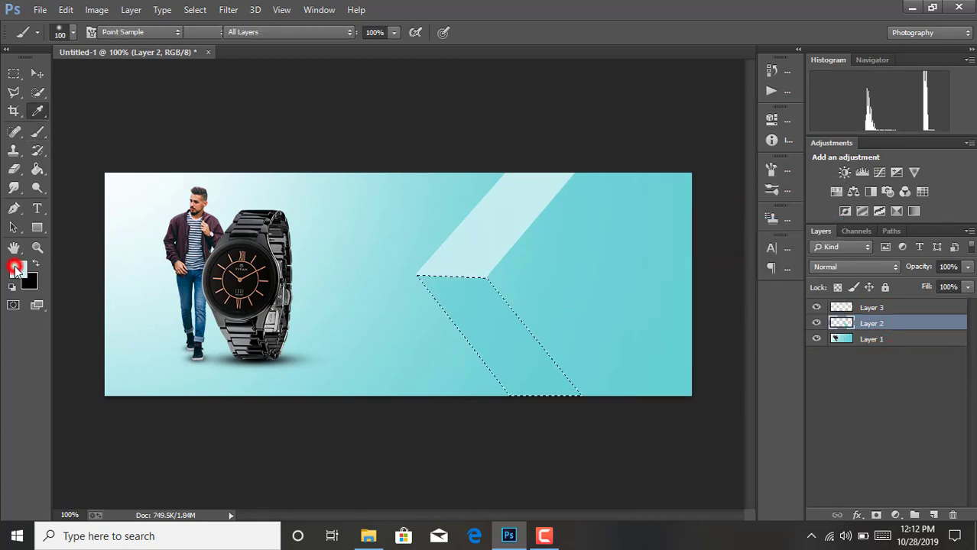
click(16, 267)
click(429, 206)
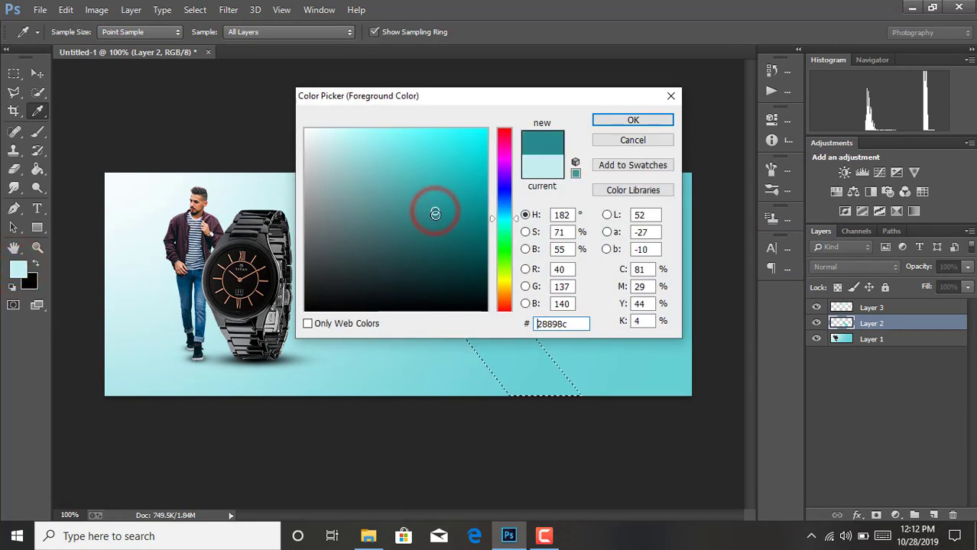
drag(434, 211, 435, 215)
click(628, 119)
key(b)
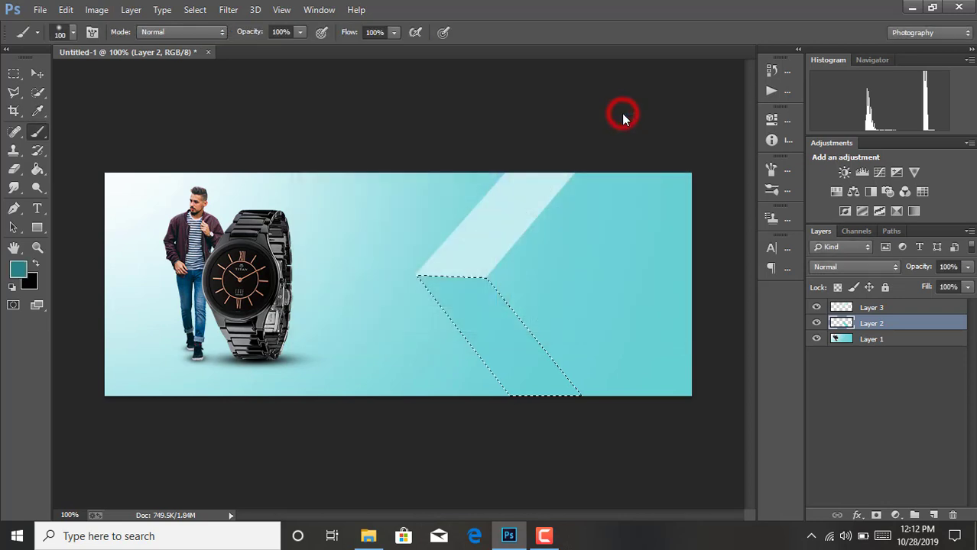
mouse_move(429, 279)
mouse_down()
mouse_move(498, 299)
mouse_move(578, 421)
mouse_up()
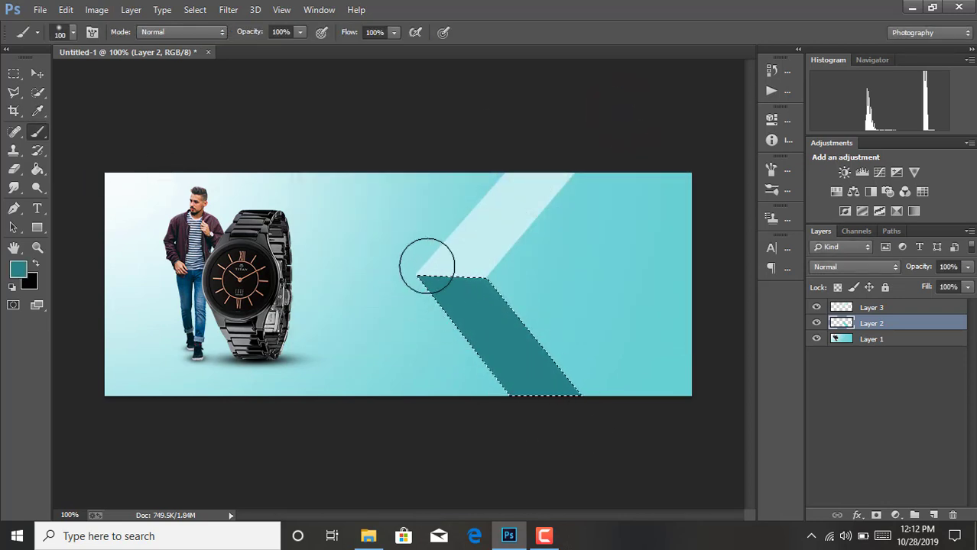
key(ctrl+d)
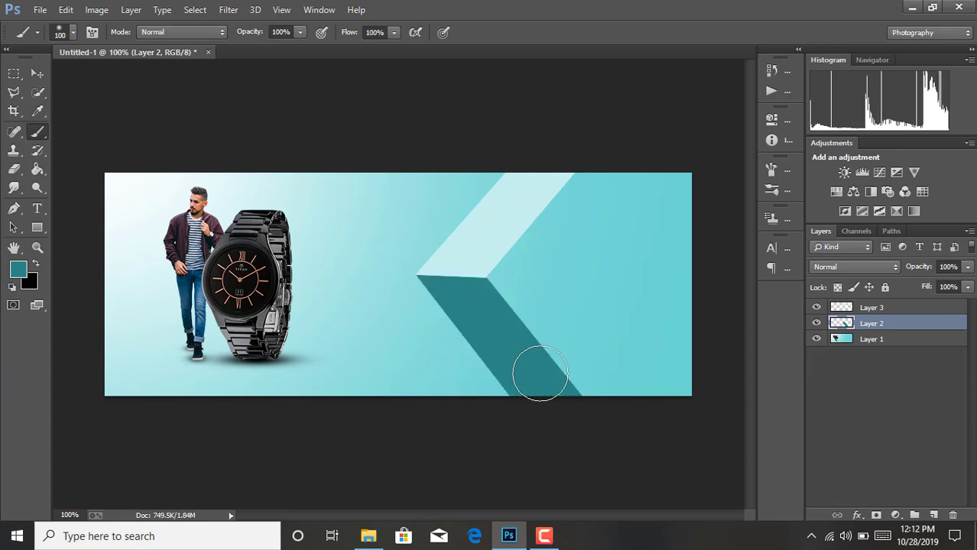
click(874, 323)
click(875, 341)
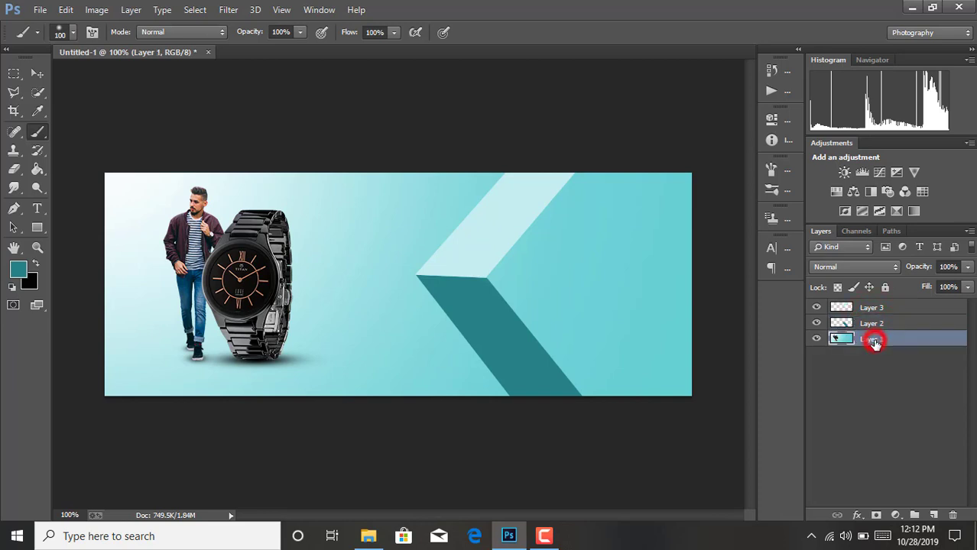
Step: Add Layer 4 and brush teal #53c3c7, then #46c6ca, across the banner's right side
click(934, 516)
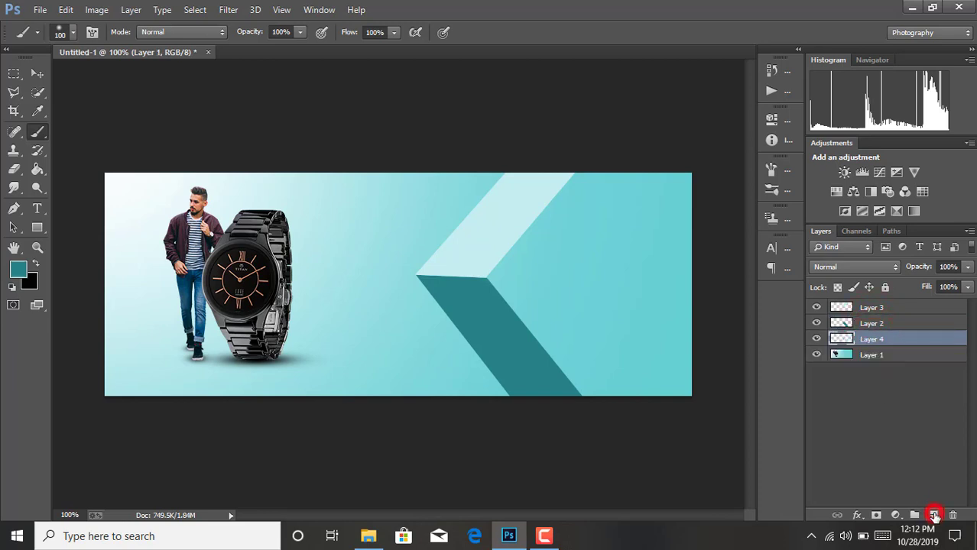
click(19, 270)
click(457, 353)
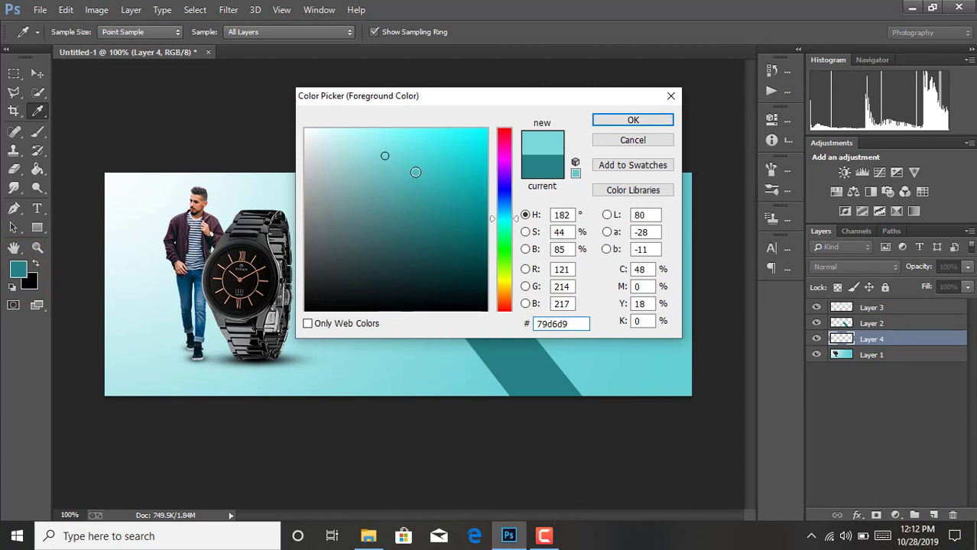
click(414, 169)
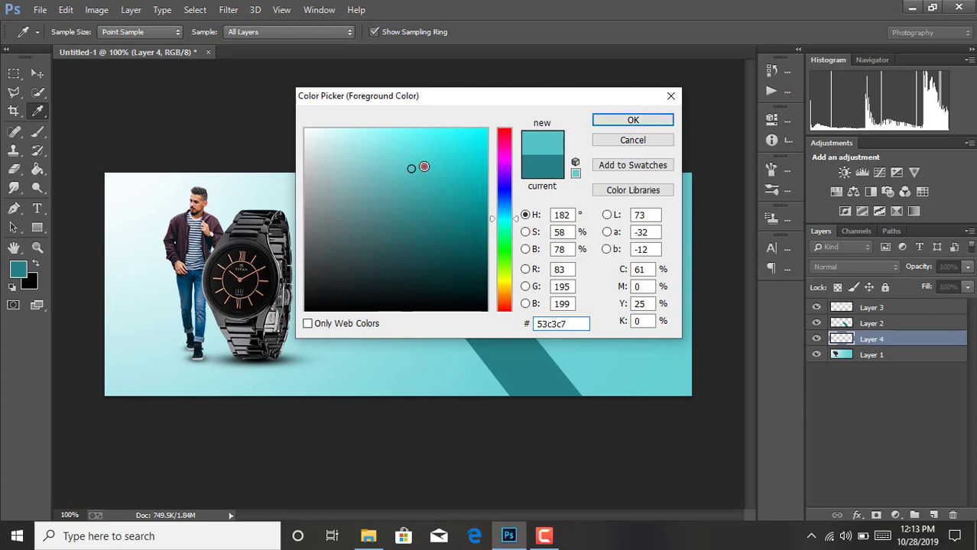
click(597, 124)
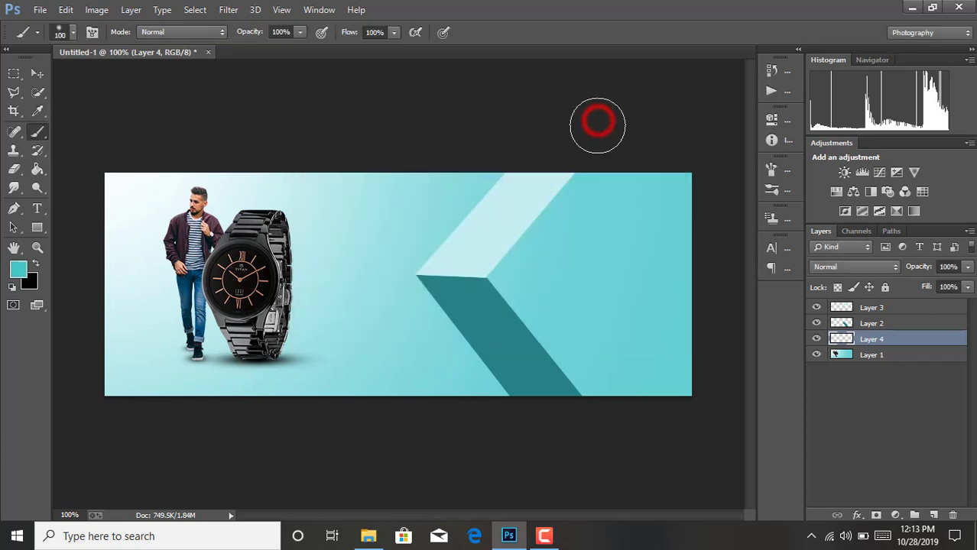
mouse_move(486, 277)
mouse_down()
mouse_move(676, 260)
mouse_move(673, 345)
mouse_move(647, 382)
mouse_move(565, 347)
mouse_move(512, 293)
mouse_move(628, 241)
mouse_move(606, 334)
mouse_move(539, 234)
mouse_move(582, 197)
mouse_move(689, 353)
mouse_move(659, 202)
mouse_move(642, 299)
mouse_move(564, 208)
mouse_up()
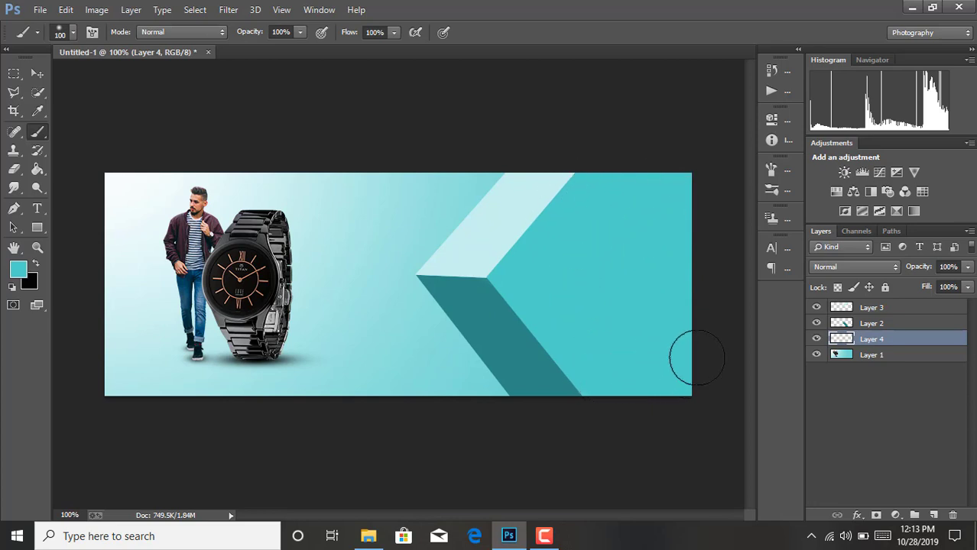
drag(697, 358, 669, 351)
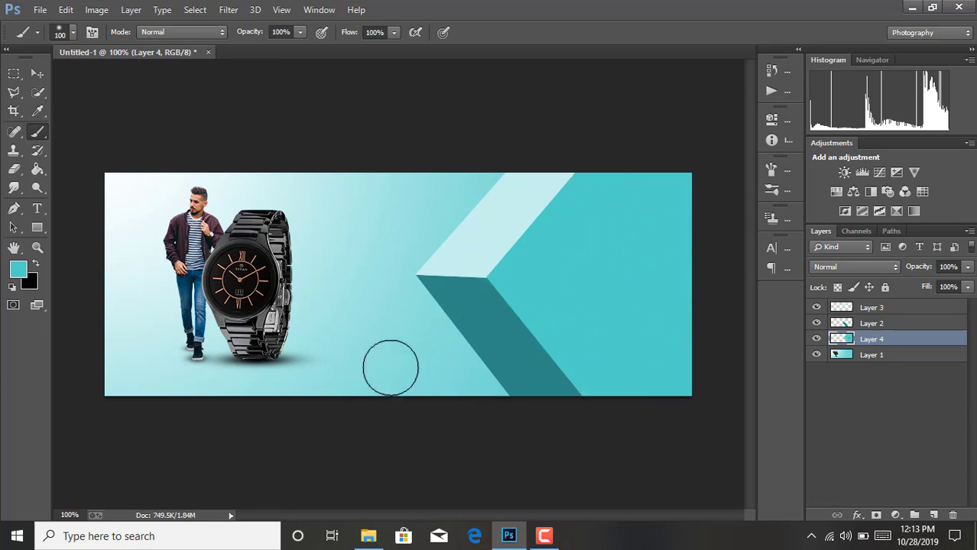
click(24, 270)
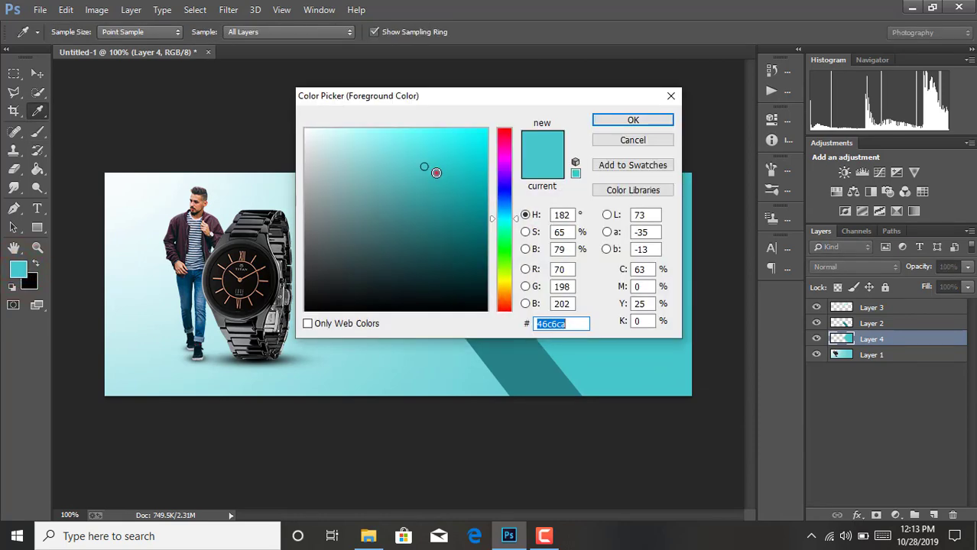
click(634, 120)
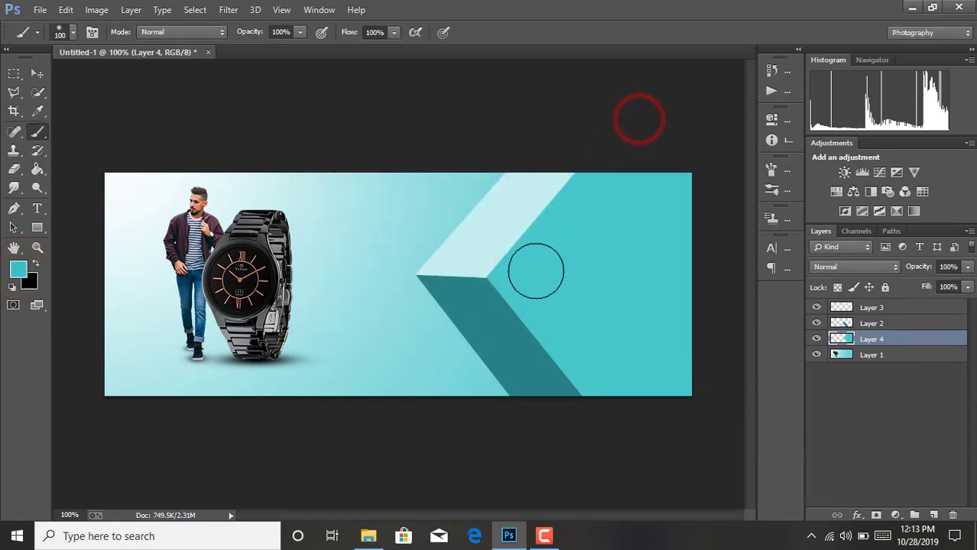
mouse_move(511, 277)
mouse_down()
mouse_move(682, 374)
mouse_move(615, 367)
mouse_move(552, 323)
mouse_move(595, 233)
mouse_move(590, 392)
mouse_move(527, 279)
mouse_move(619, 324)
mouse_move(564, 203)
mouse_move(639, 194)
mouse_move(660, 229)
mouse_move(580, 367)
mouse_move(678, 393)
mouse_up()
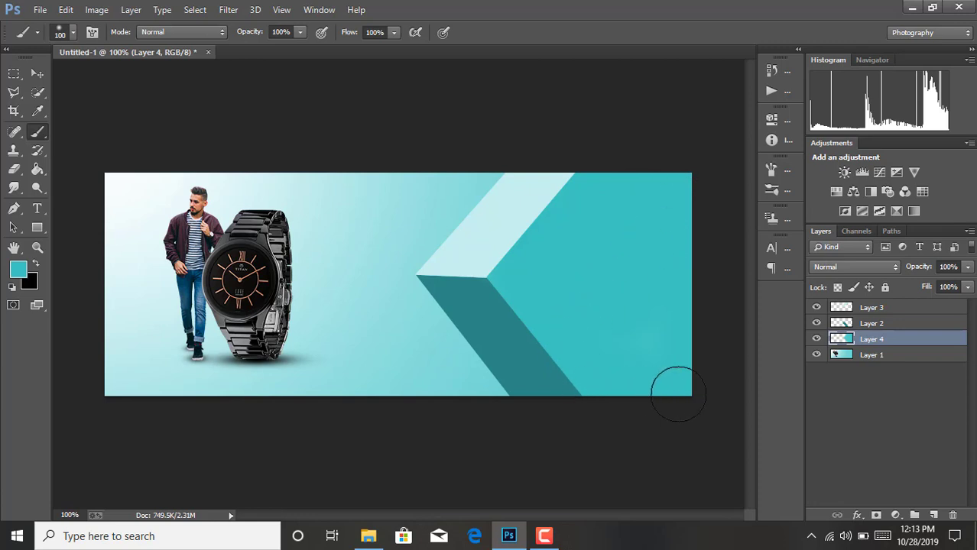
Step: Merge Layers 2–4 into Layer 3, then make Layer 1 active
ctrl+click(885, 326)
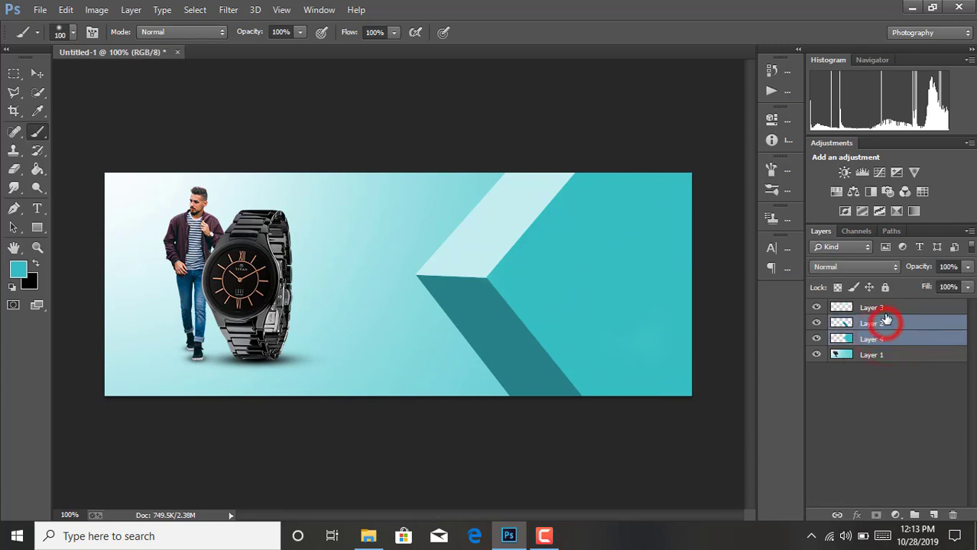
ctrl+click(881, 308)
right_click(883, 313)
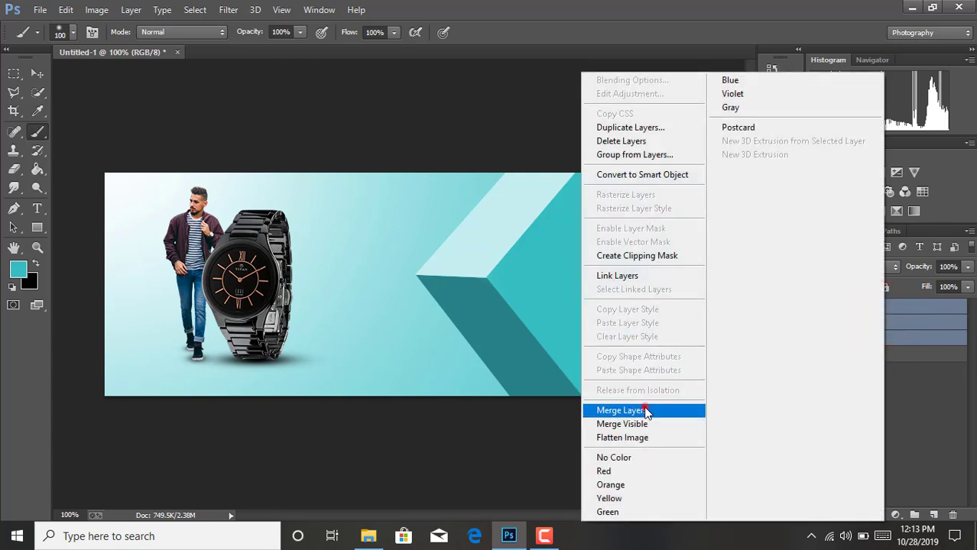
click(644, 410)
click(882, 329)
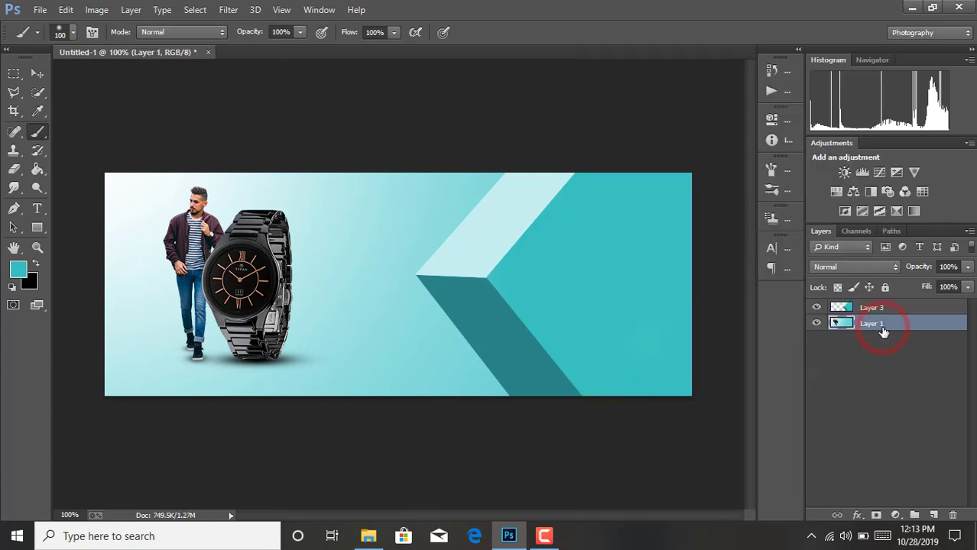
Step: Add a new Layer 4 with a soft white brush dab below the shape
click(935, 516)
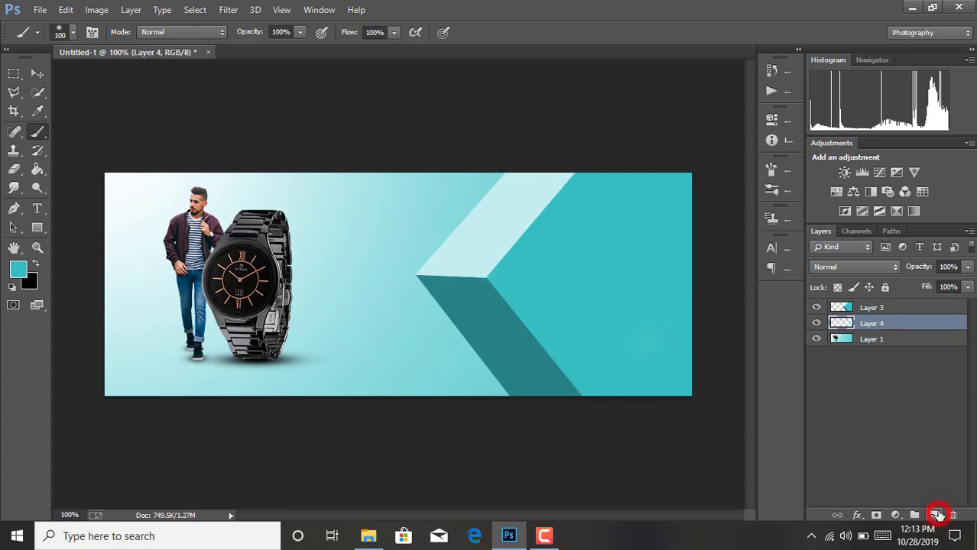
click(18, 270)
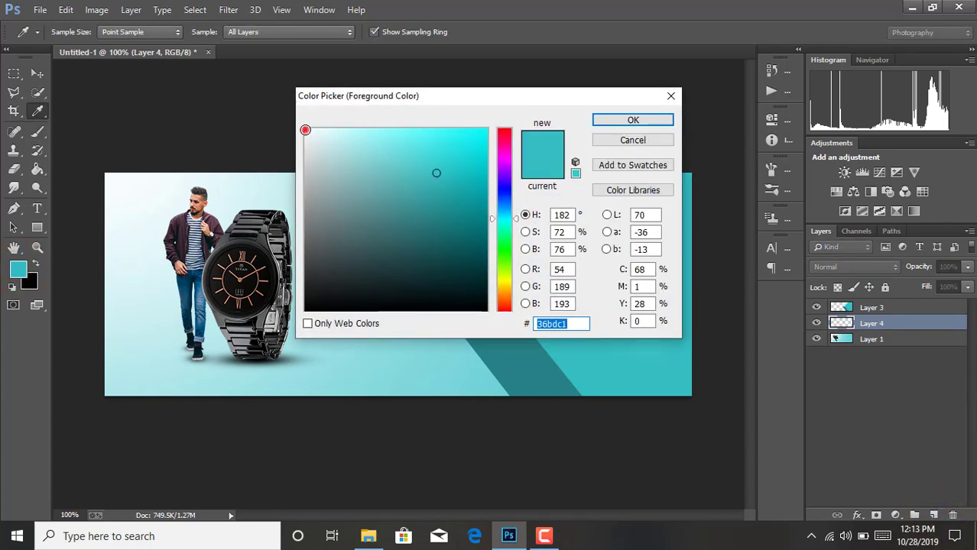
click(305, 129)
click(600, 120)
key(b)
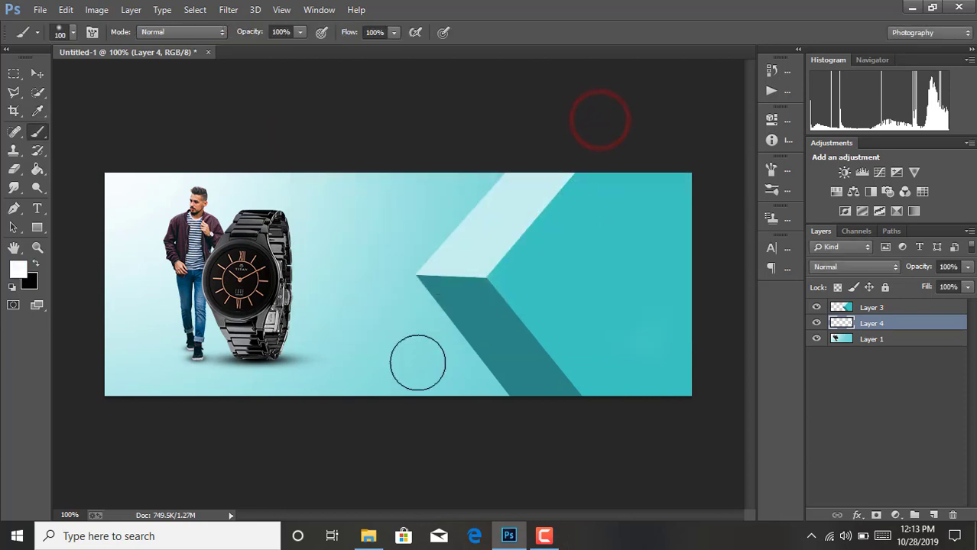
click(420, 364)
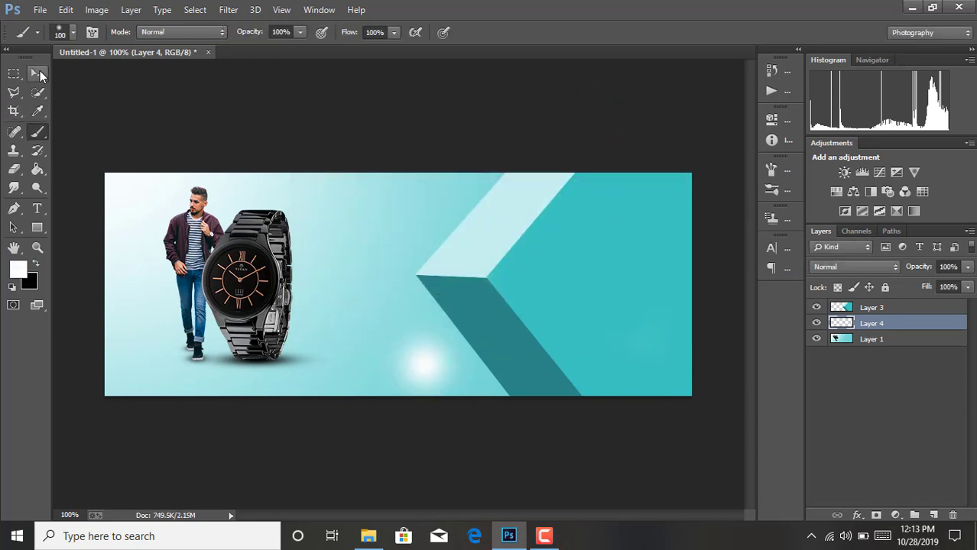
Step: Scale the white glow up to about 591% and position it across the banner
click(39, 74)
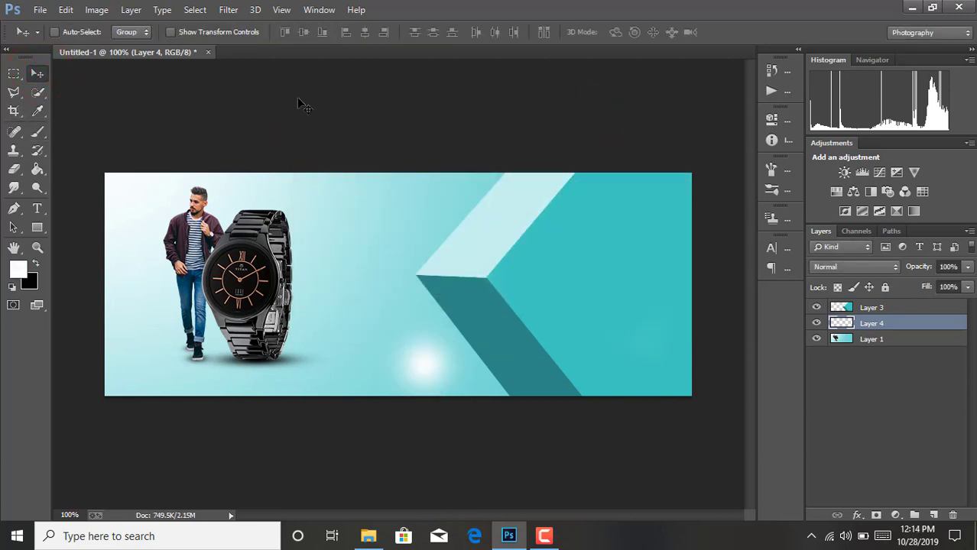
key(ctrl+minus)
key(ctrl+minus)
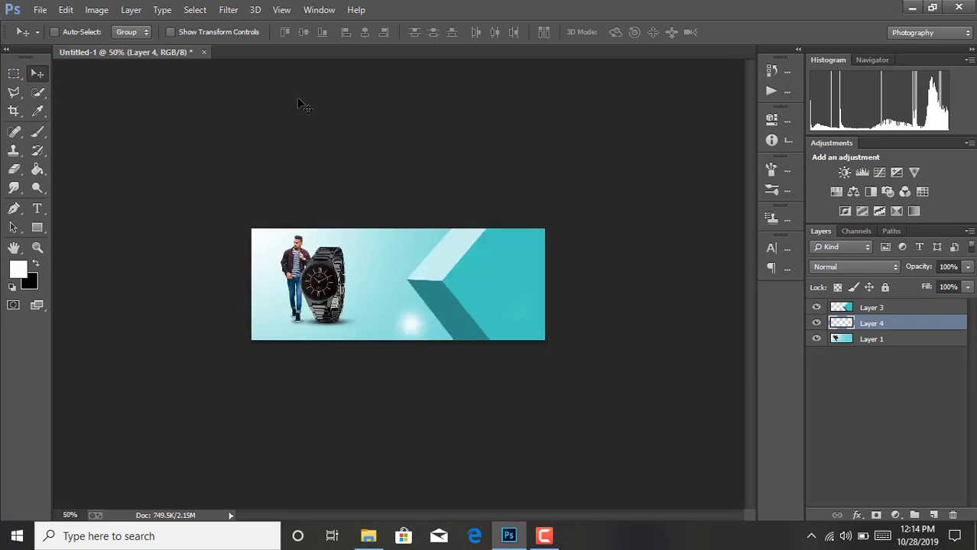
key(ctrl+t)
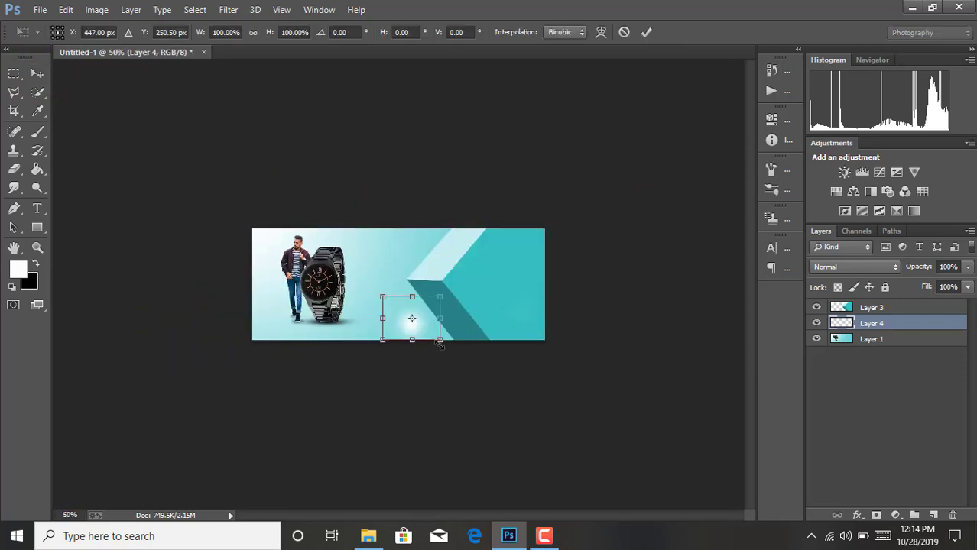
drag(440, 341, 615, 473)
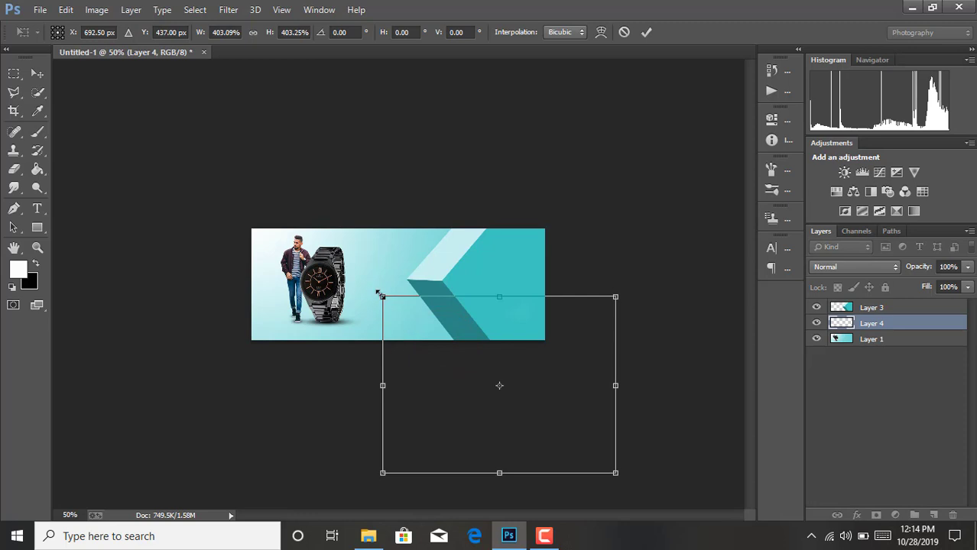
drag(380, 295, 274, 210)
drag(438, 255, 447, 264)
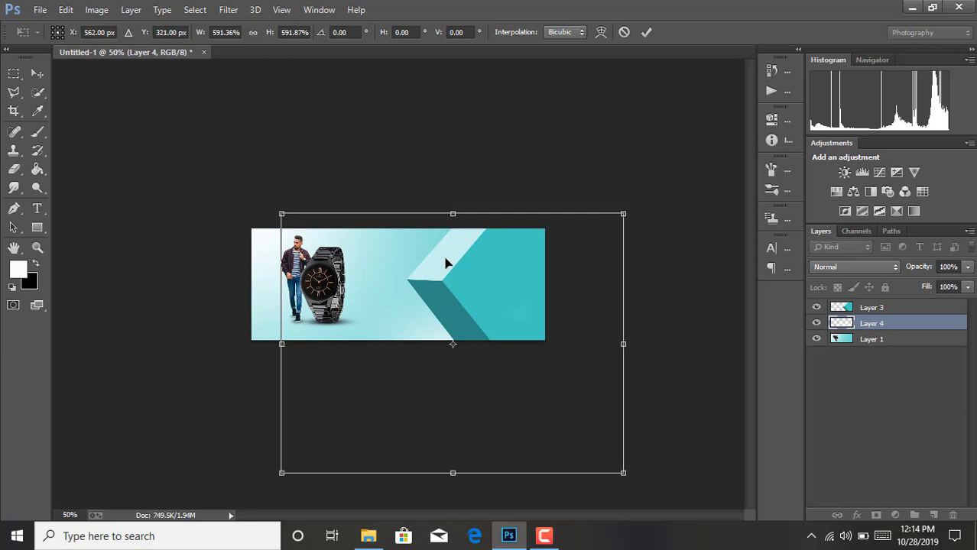
click(646, 33)
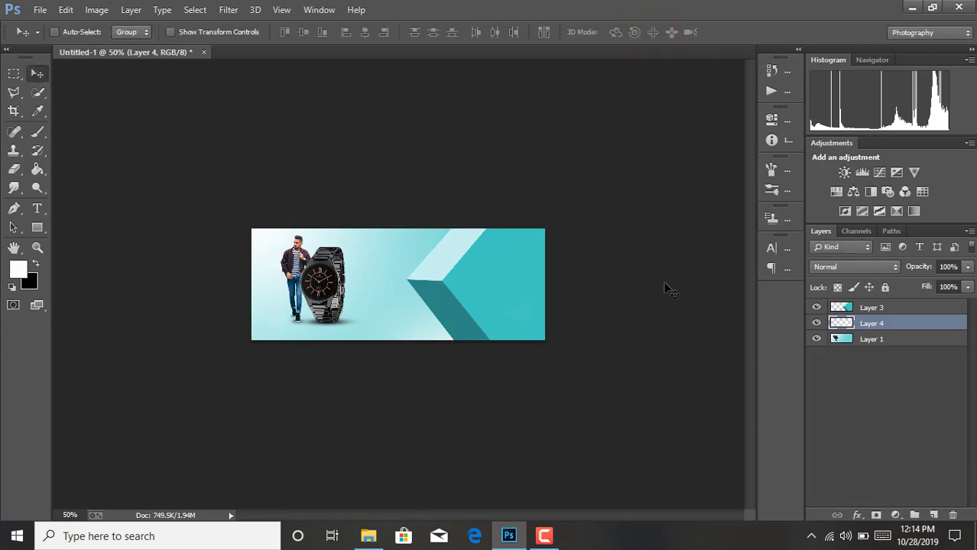
key(ctrl+plus)
key(ctrl+plus)
key(ctrl+minus)
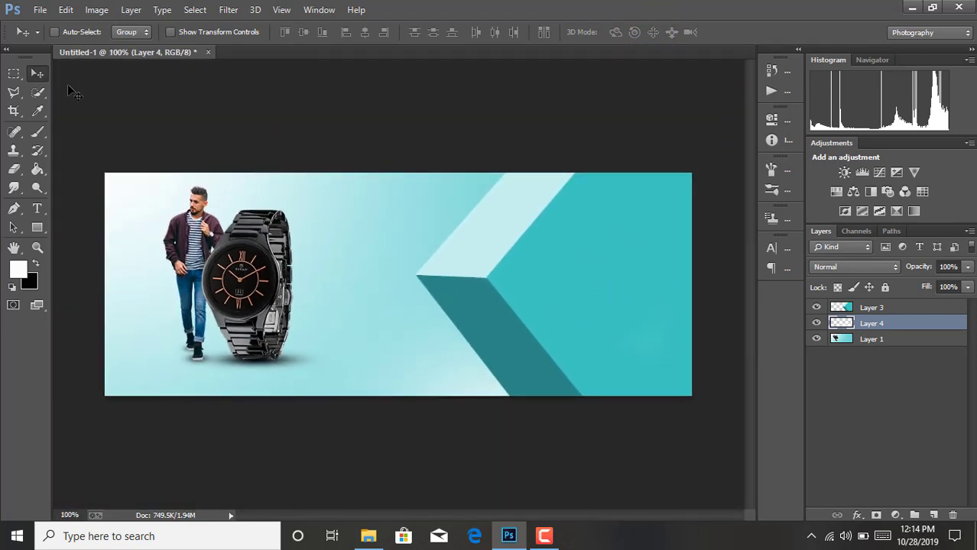
Step: Merge all visible layers into one
click(898, 344)
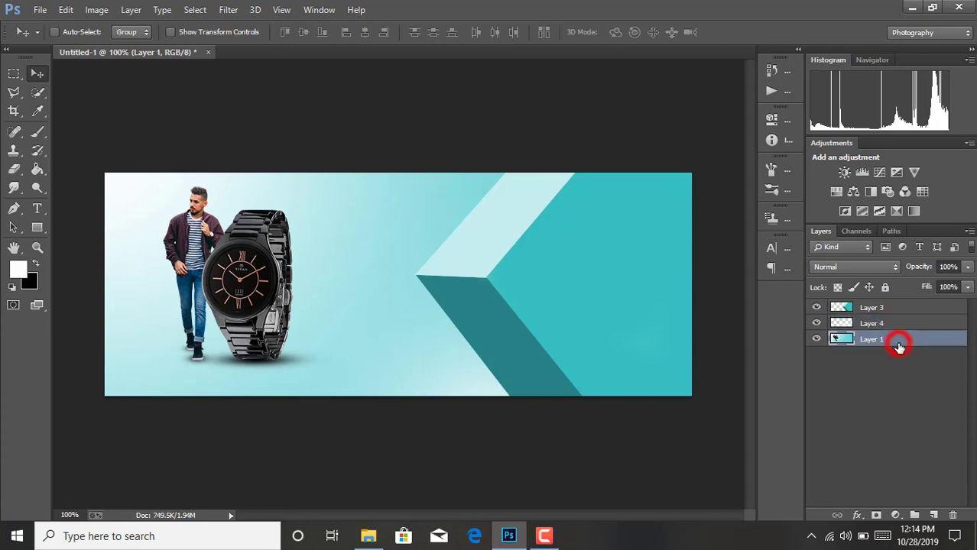
right_click(896, 340)
click(631, 428)
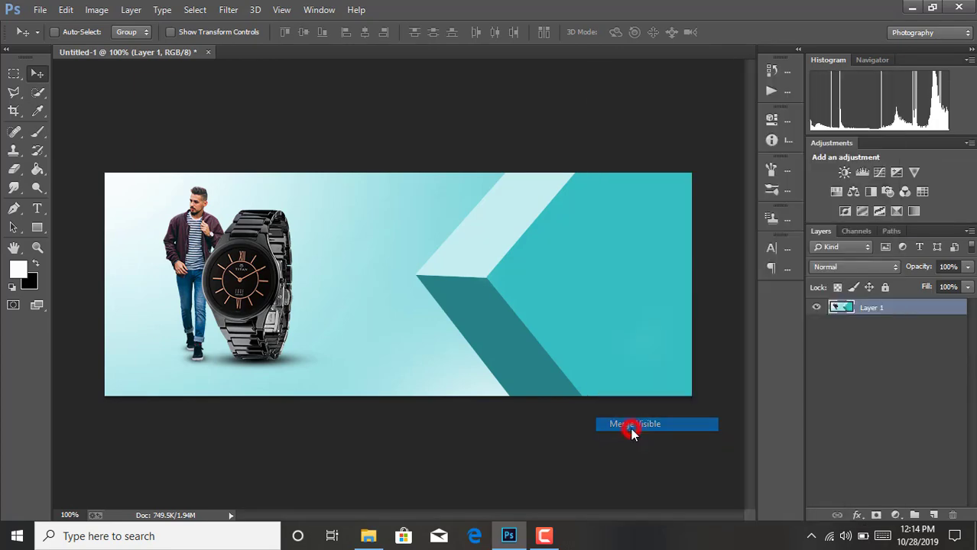
Step: Place titan-logo as a linked file, scaled to about 18.99% at the banner's top centre
click(42, 9)
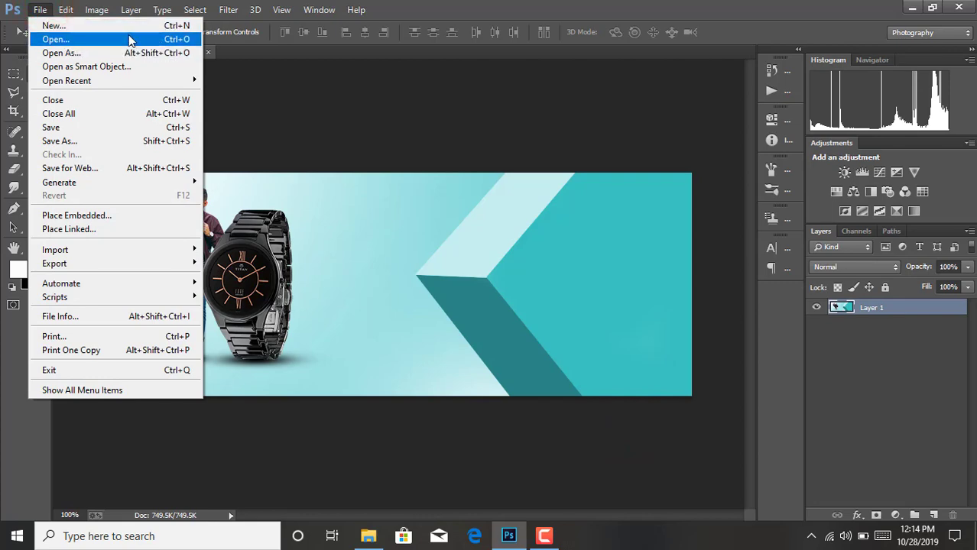
click(89, 230)
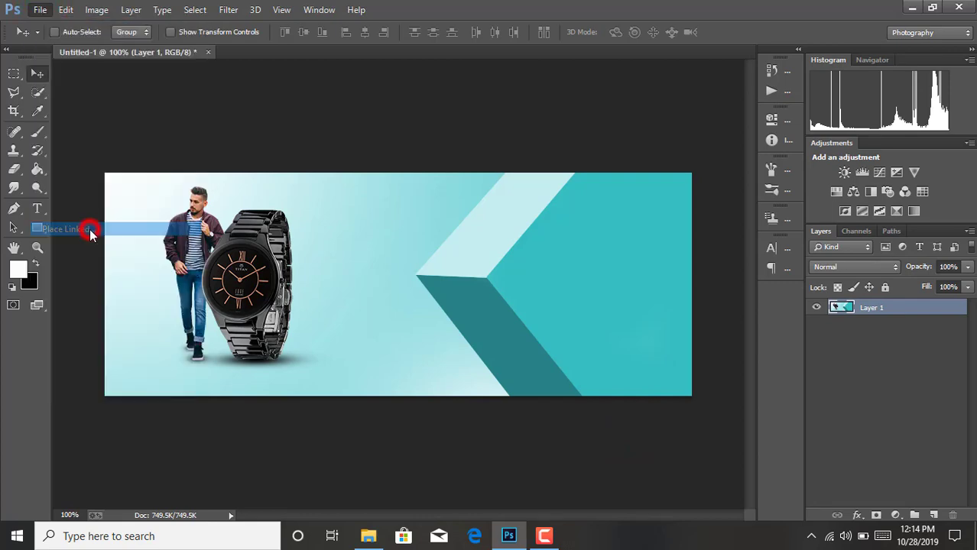
scroll(425, 210, down, 2)
scroll(423, 214, down, 3)
scroll(405, 205, down, 2)
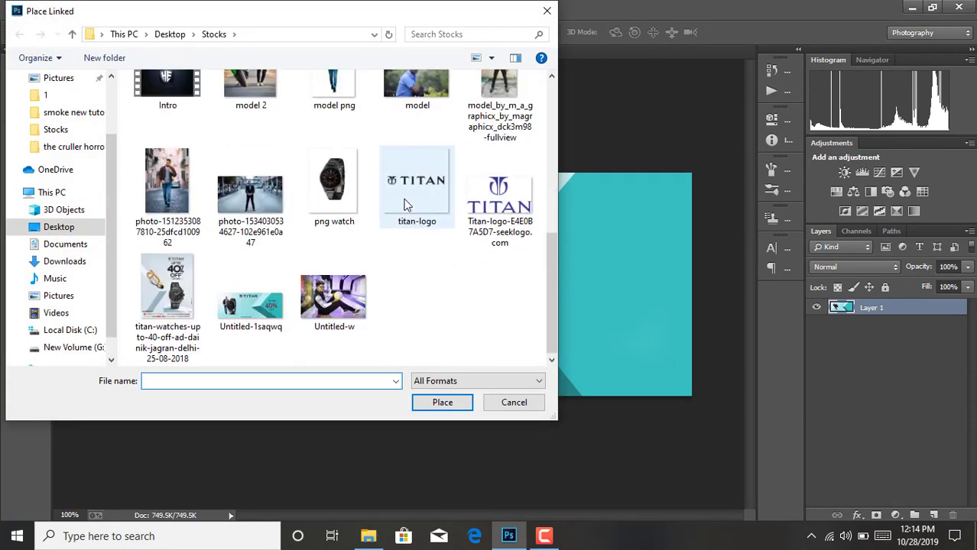
double_click(405, 205)
drag(408, 224, 399, 138)
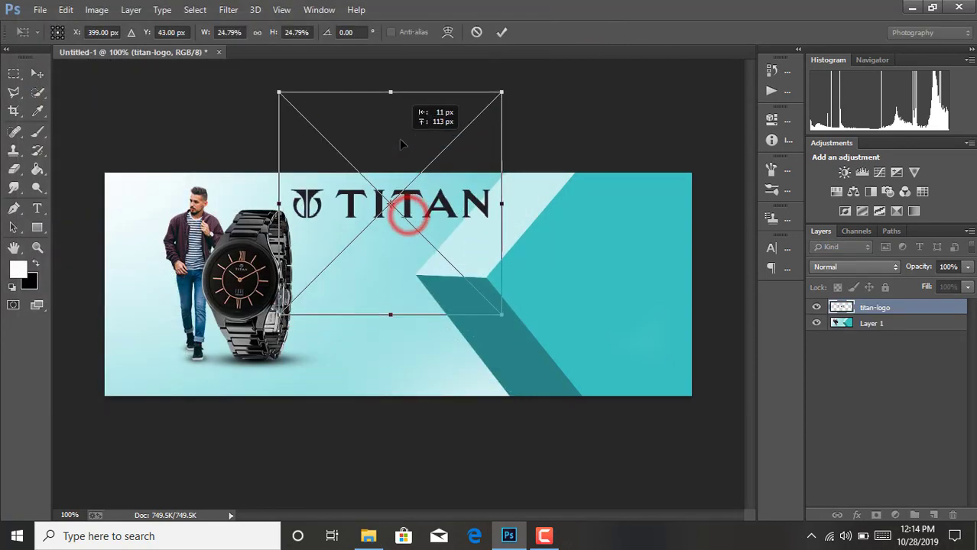
drag(502, 92, 467, 126)
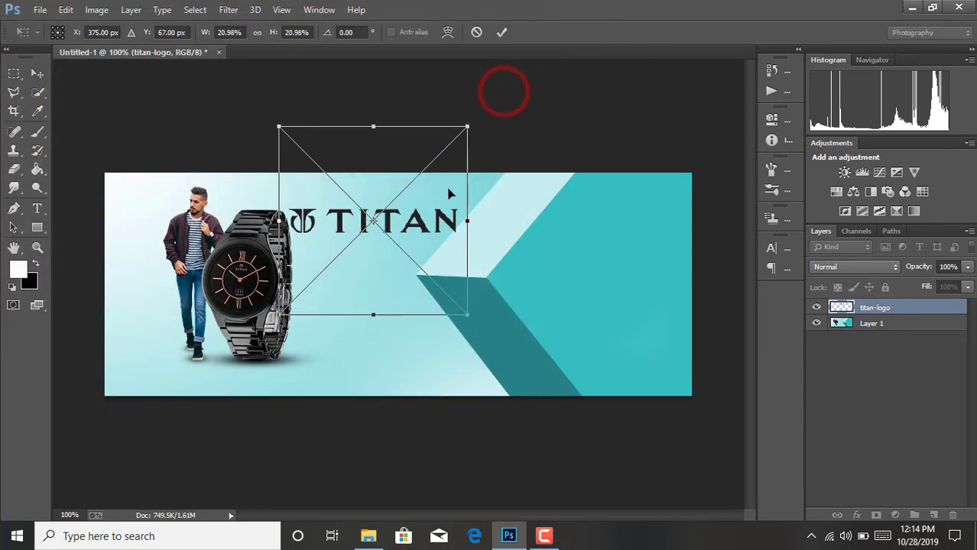
drag(448, 204, 443, 178)
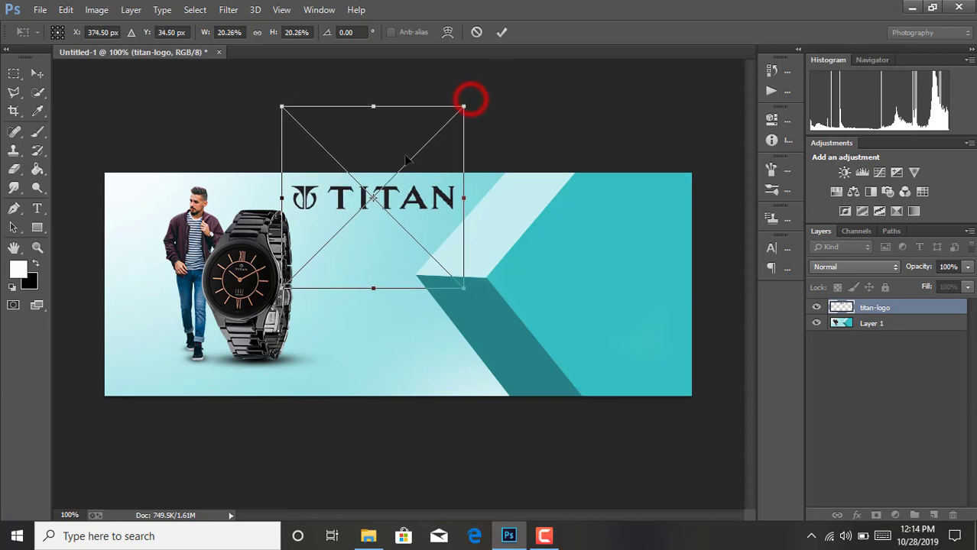
drag(282, 288, 298, 271)
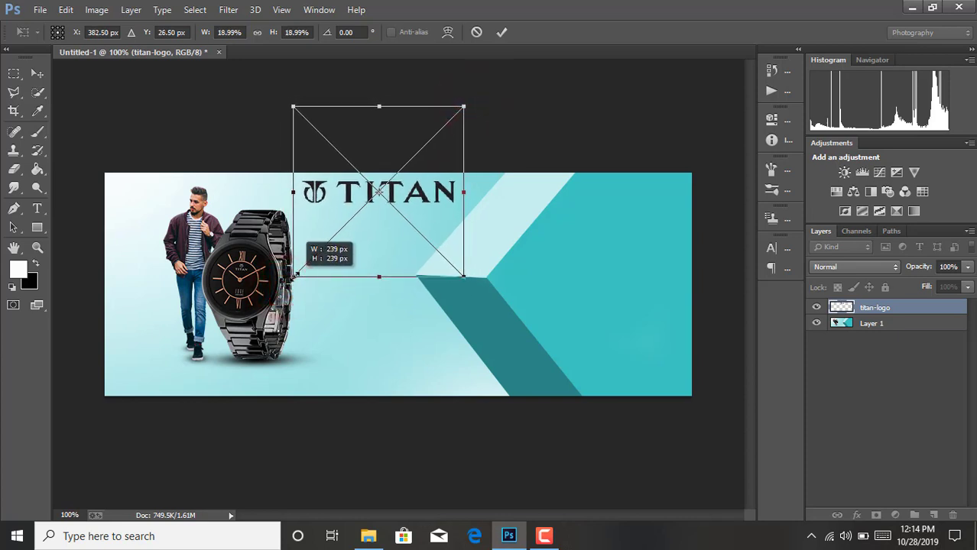
click(509, 34)
Step: Rasterize the titan-logo layer and give it a drop shadow at 30% opacity
right_click(888, 308)
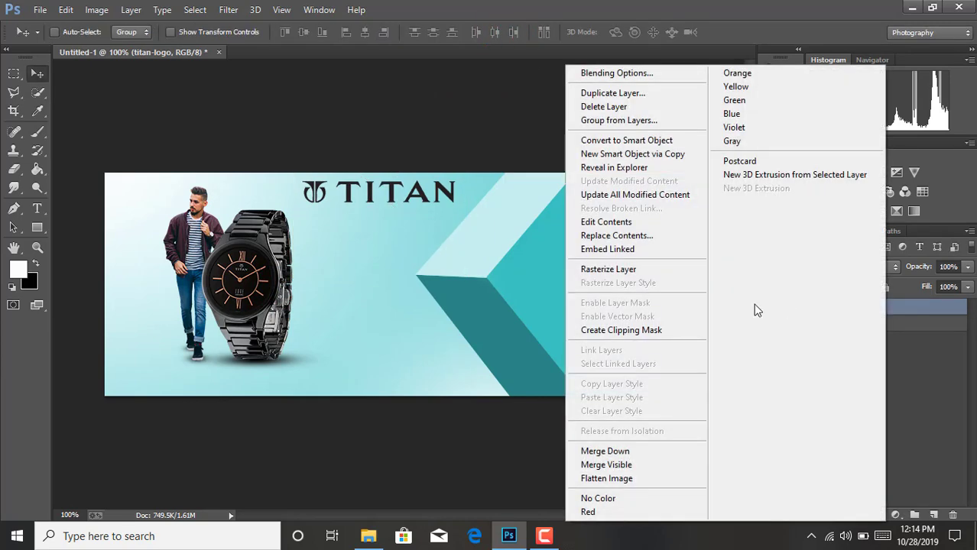
click(625, 268)
click(911, 308)
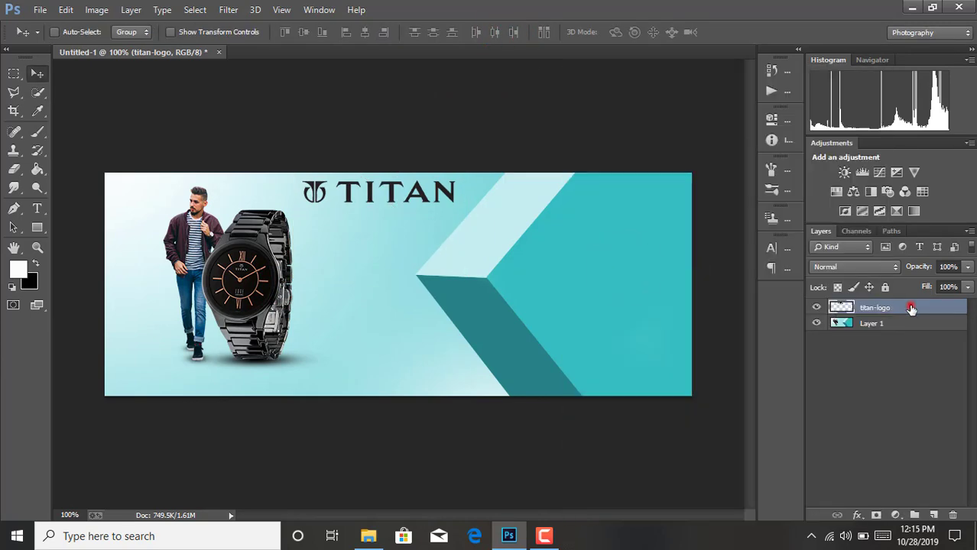
double_click(911, 308)
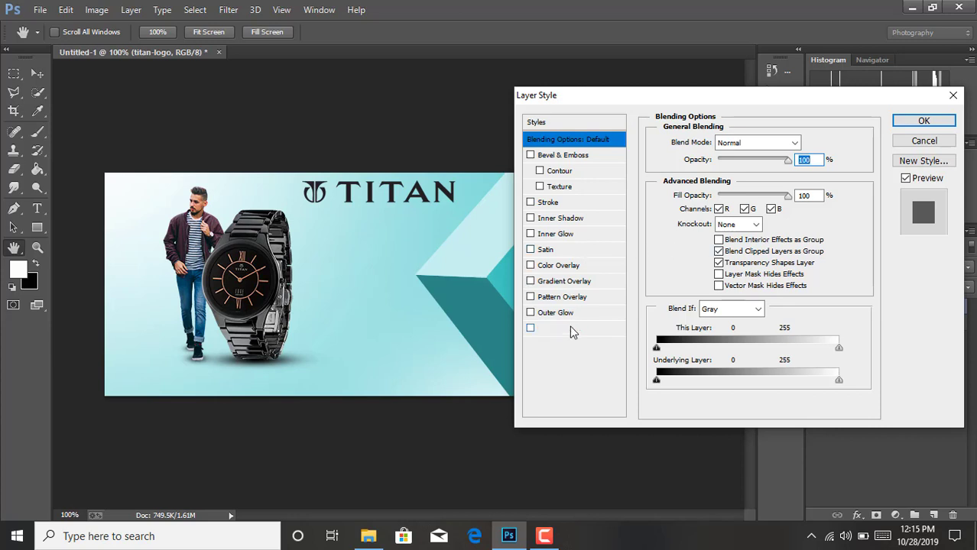
click(569, 329)
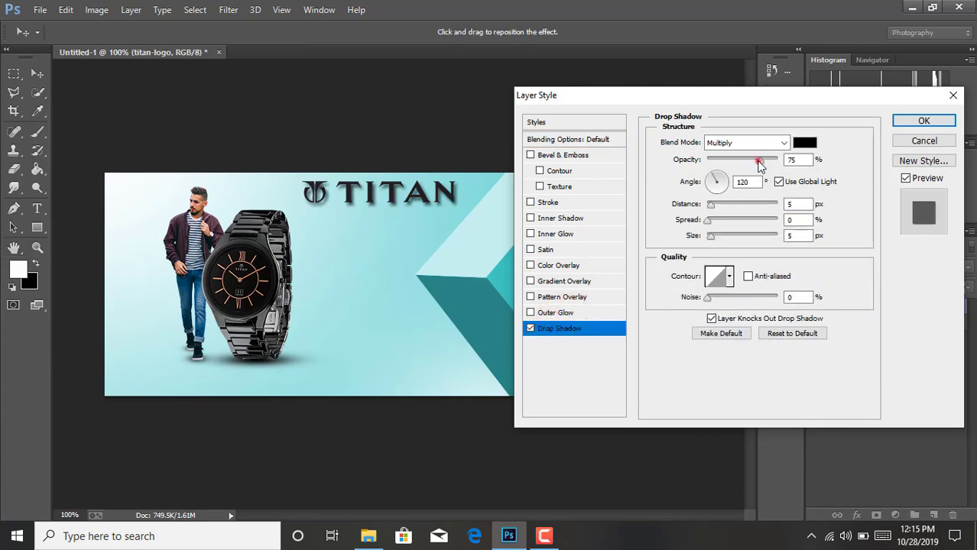
drag(759, 162, 727, 159)
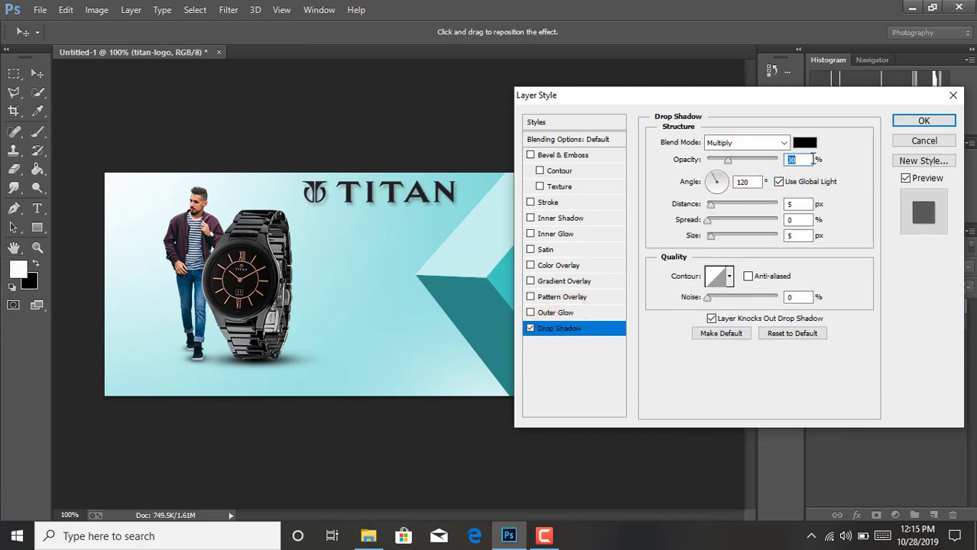
click(911, 123)
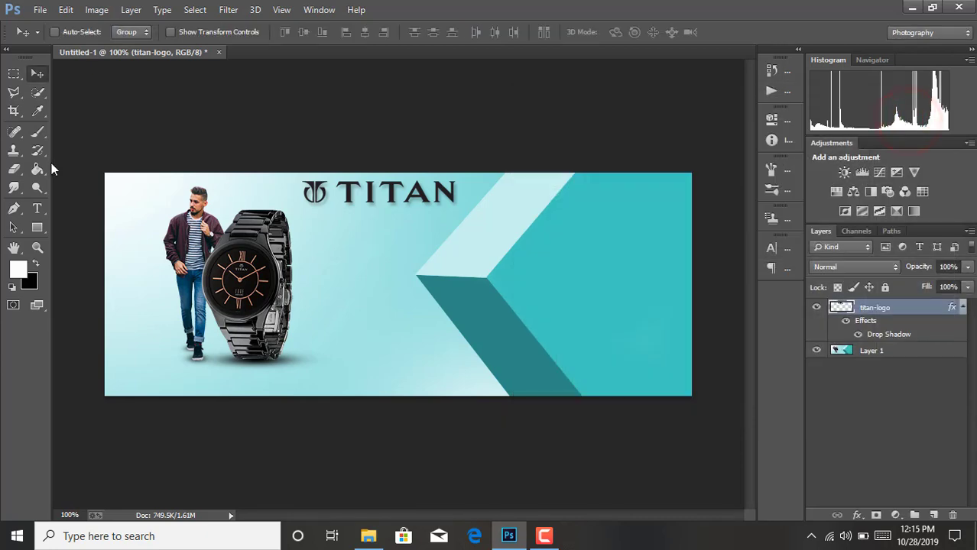
Step: Type the white tagline LIVE YOUR PASSION just below the TITAN logo
click(888, 356)
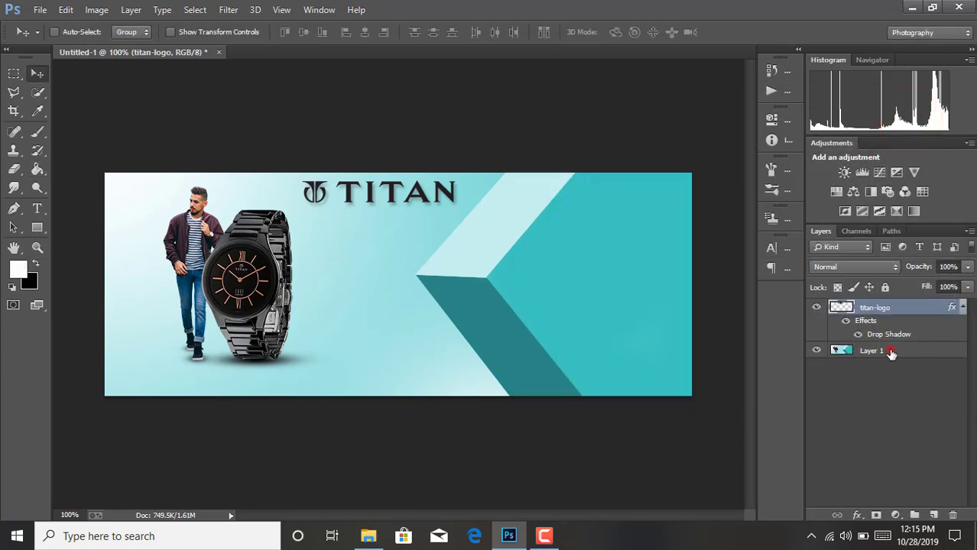
click(311, 231)
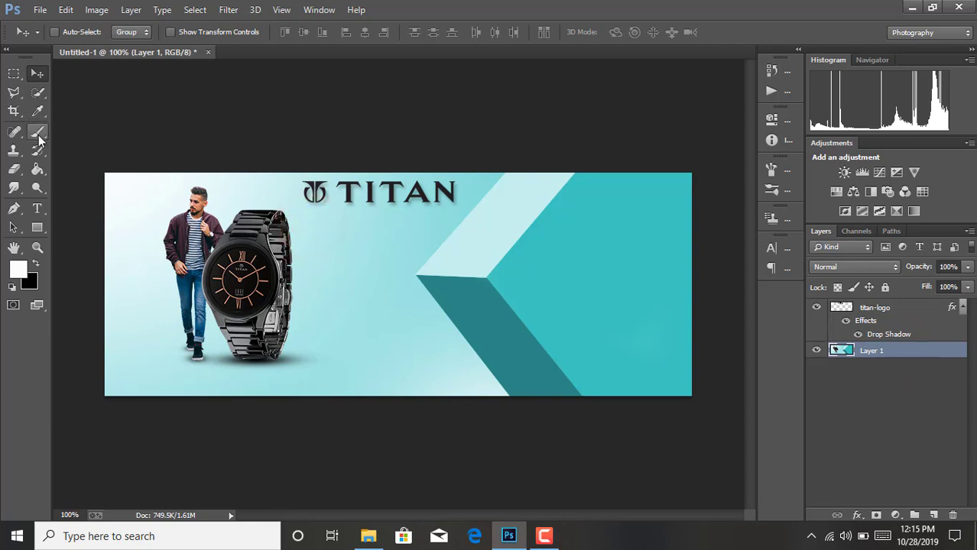
click(38, 208)
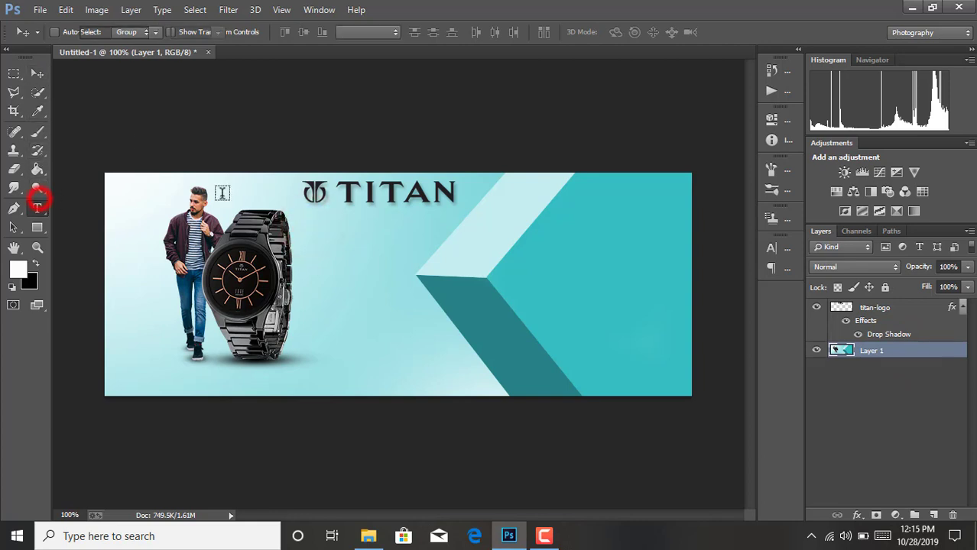
click(311, 232)
text(LIVE YOUR PA)
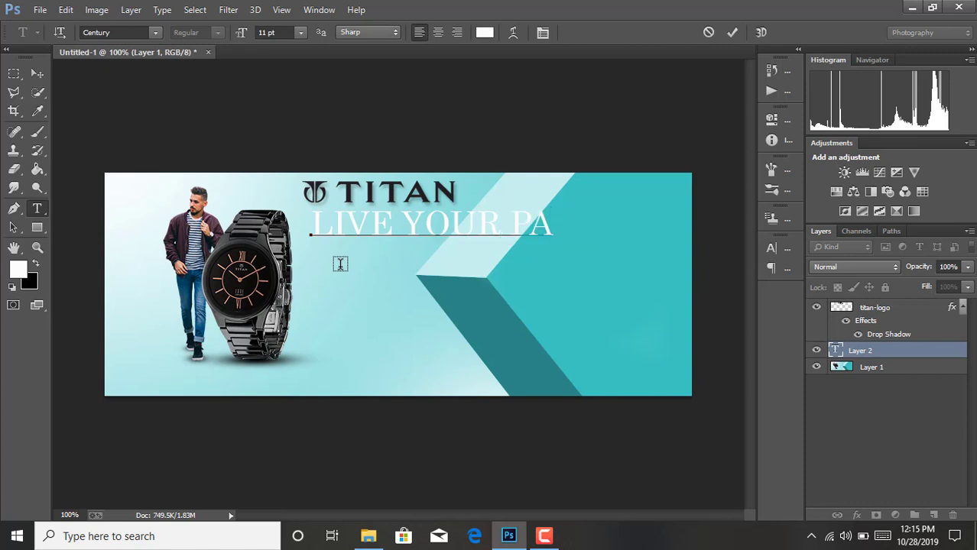
text(SSION)
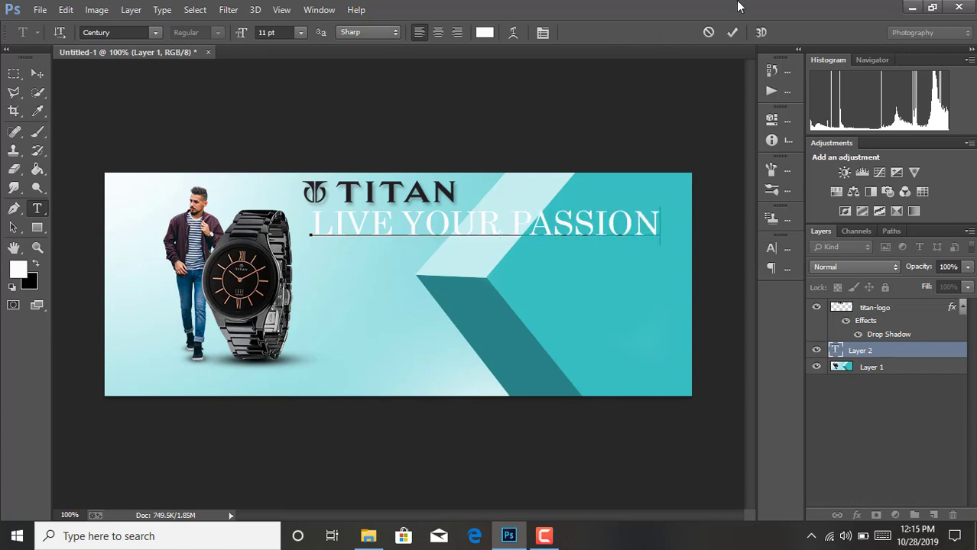
click(732, 32)
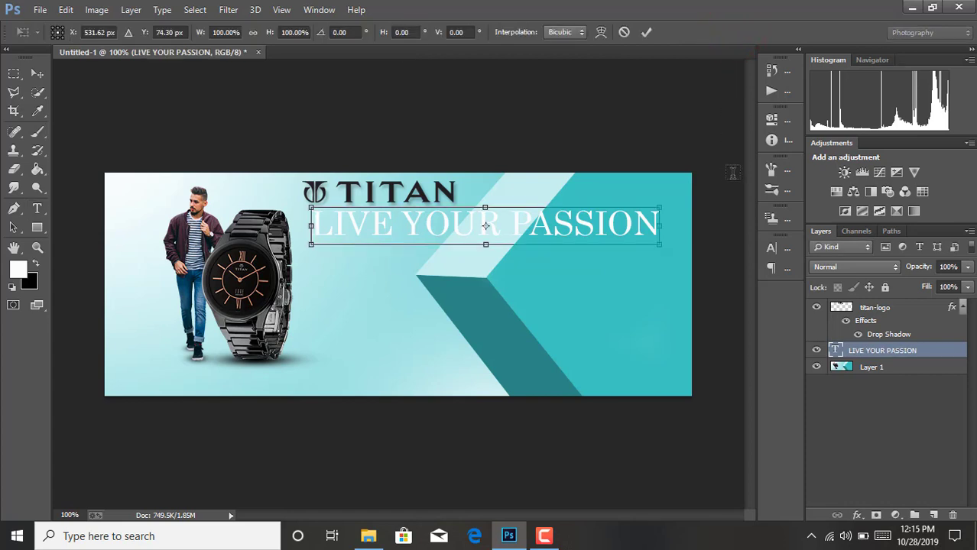
Step: Scale the tagline down to about 41% and nudge it up under the logo
mouse_move(662, 209)
mouse_down()
mouse_move(457, 236)
mouse_move(434, 224)
mouse_up()
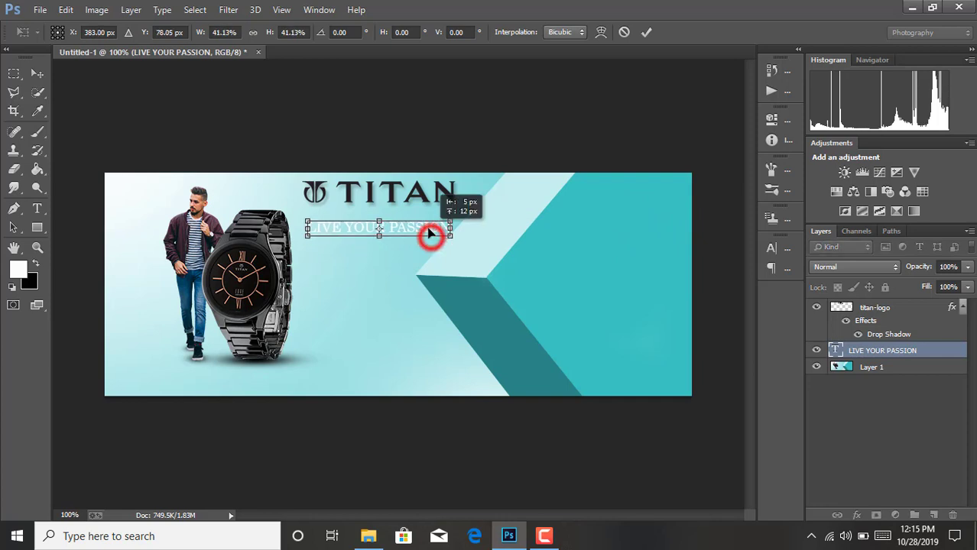
key(Up)
key(Up)
key(Up)
key(Up)
key(Up)
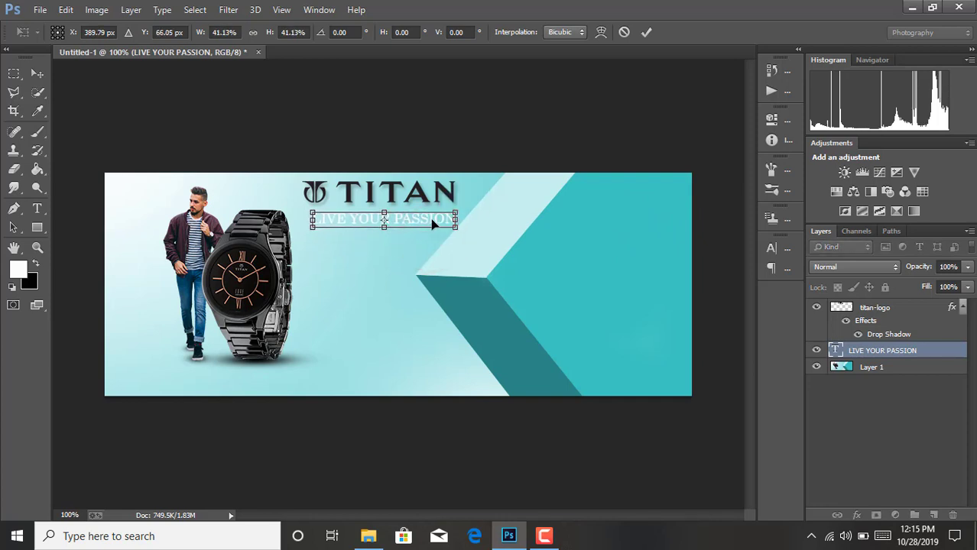
key(Up)
key(Up)
key(Up)
key(Left)
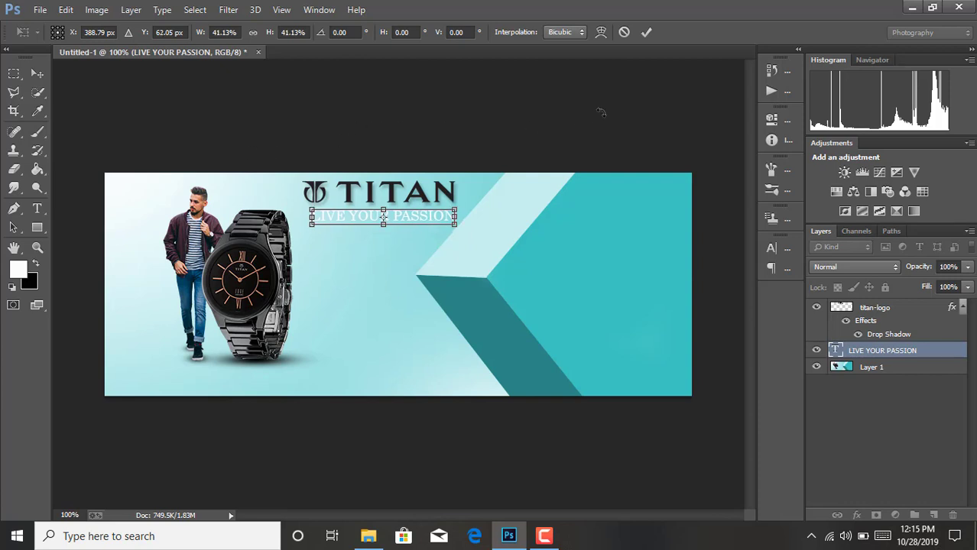
click(654, 30)
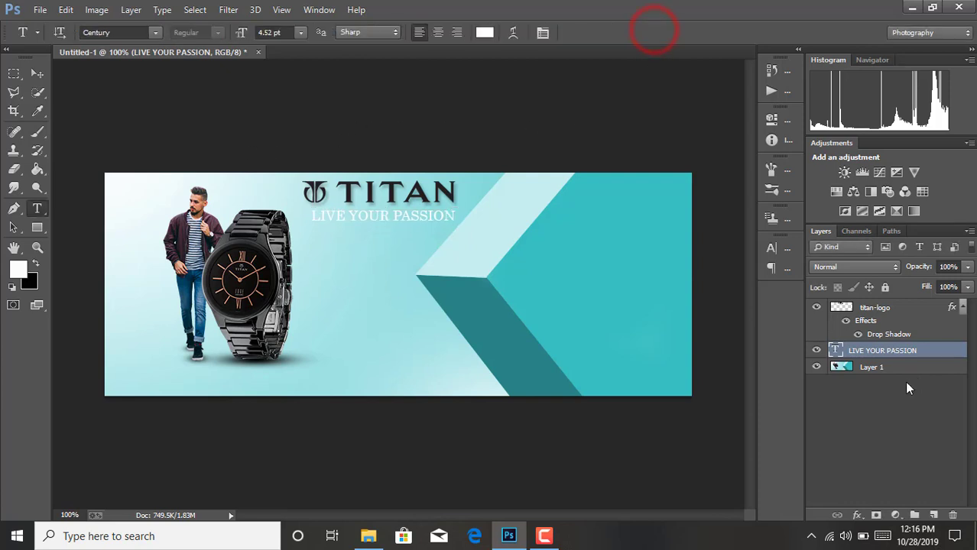
Step: Give the LIVE YOUR PASSION layer a drop shadow at about 45% opacity
double_click(933, 353)
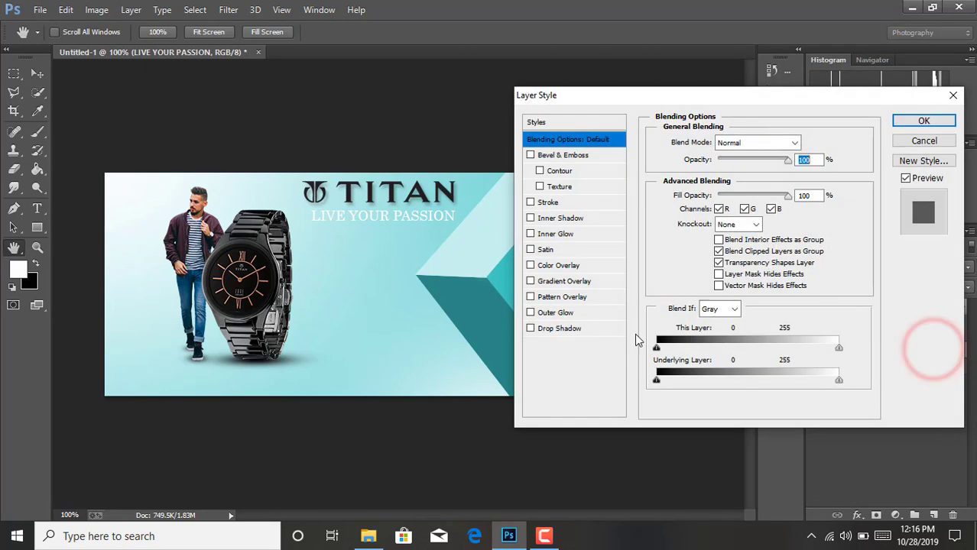
click(555, 330)
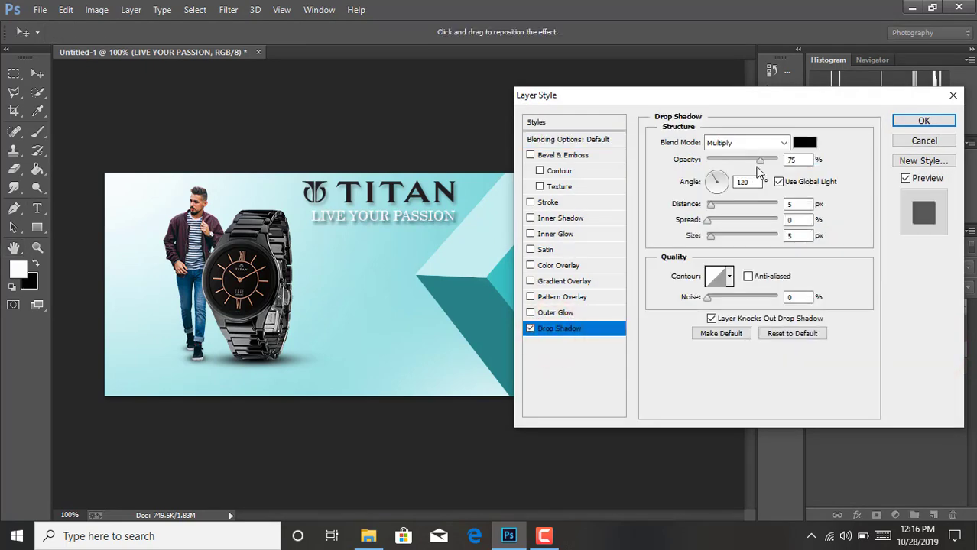
drag(759, 162, 739, 162)
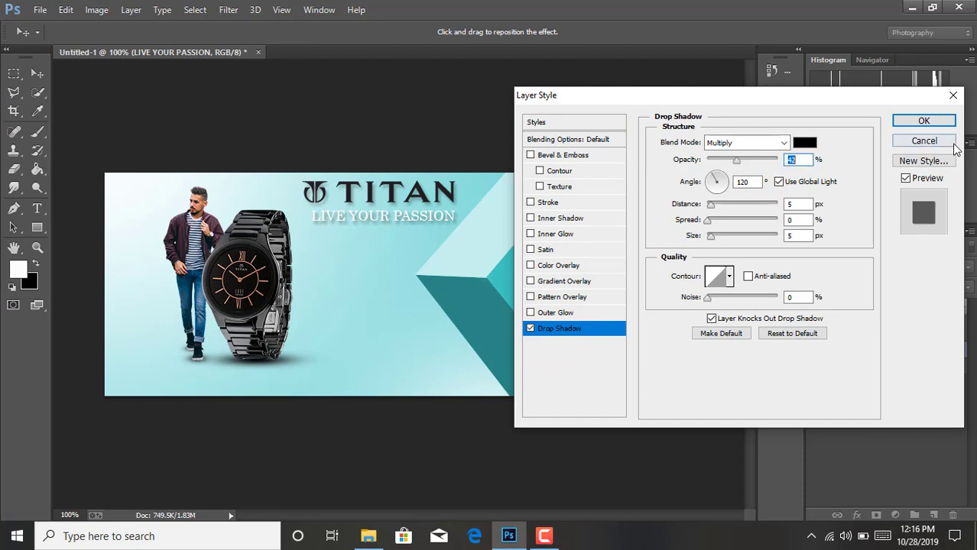
click(925, 122)
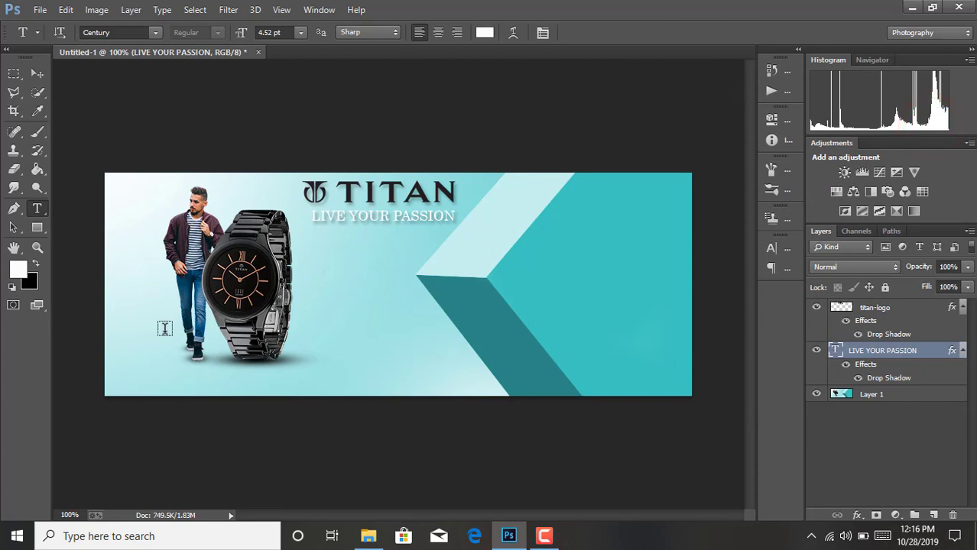
click(34, 262)
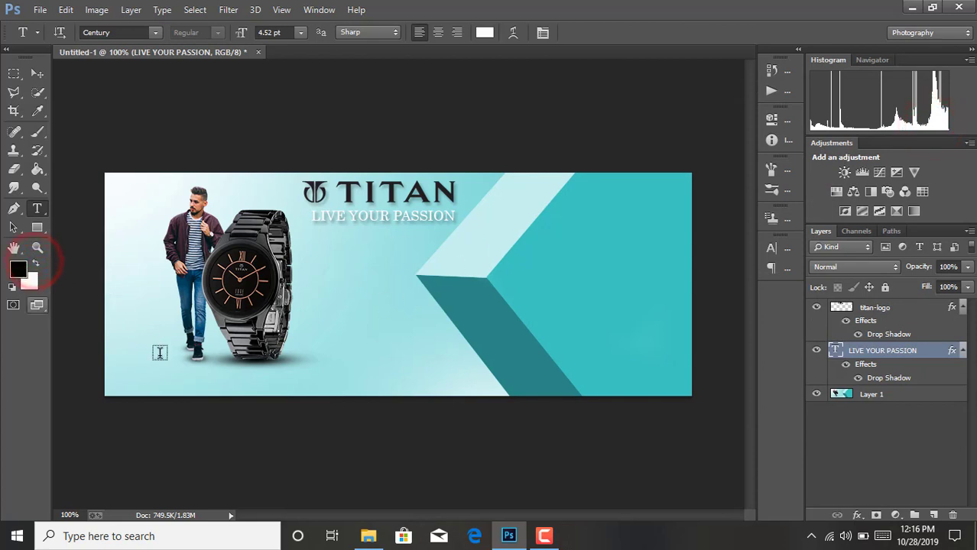
click(243, 386)
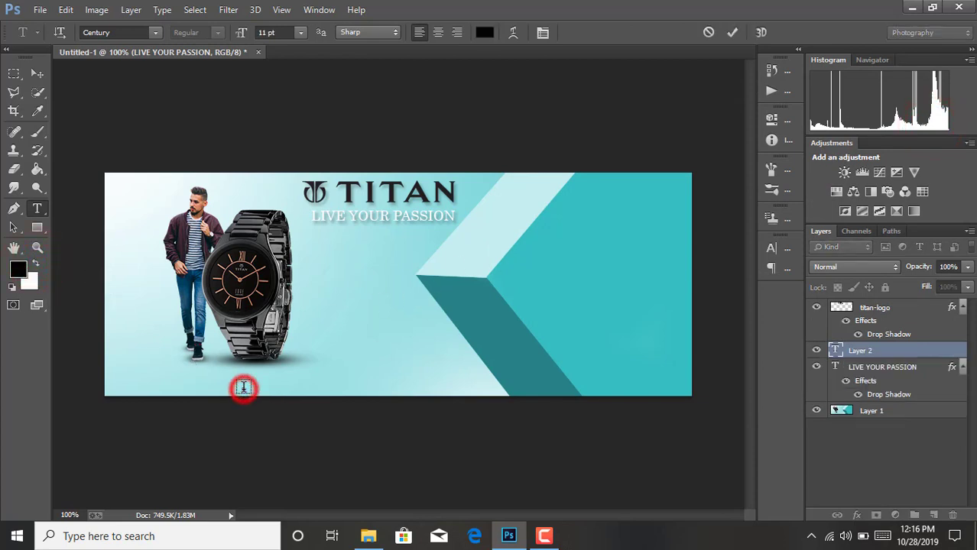
click(299, 32)
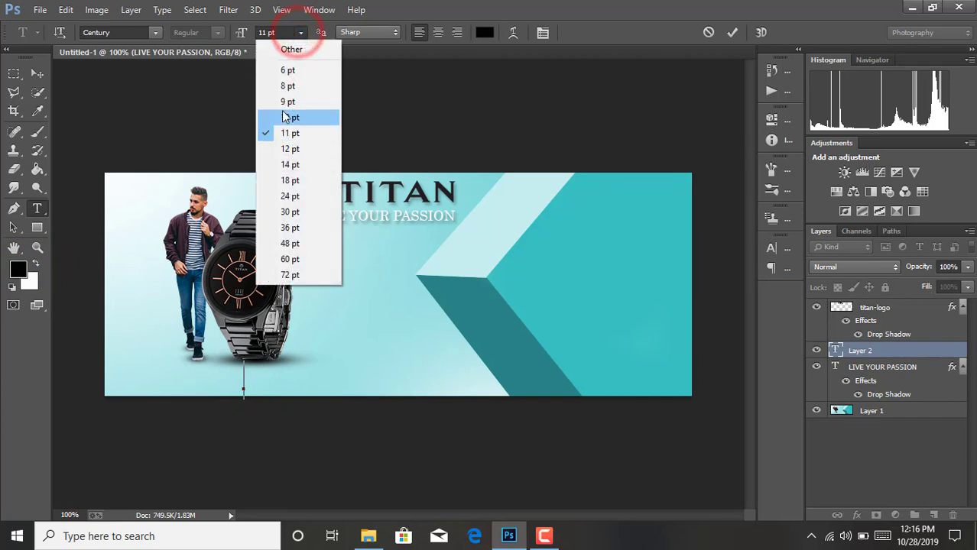
click(287, 101)
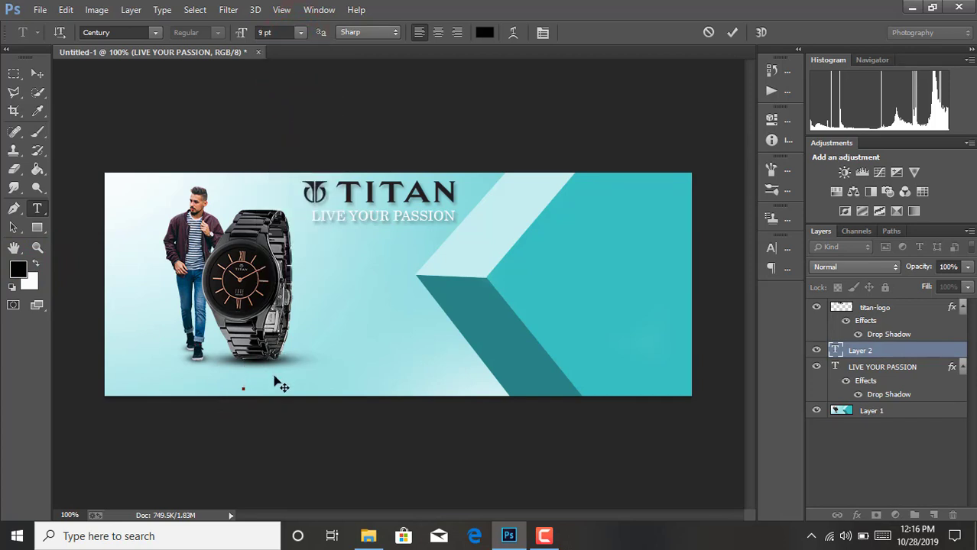
text(WWW)
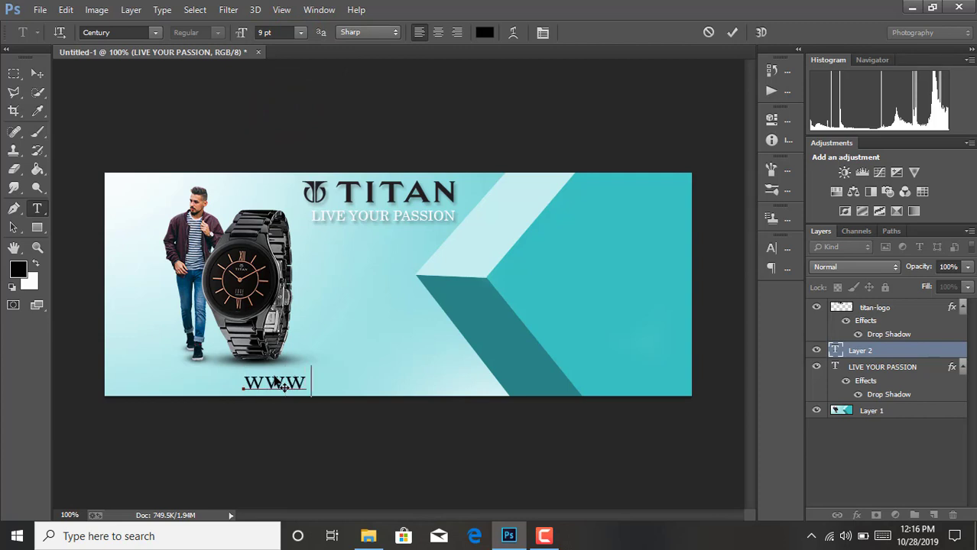
text(www.tit)
text(aan)
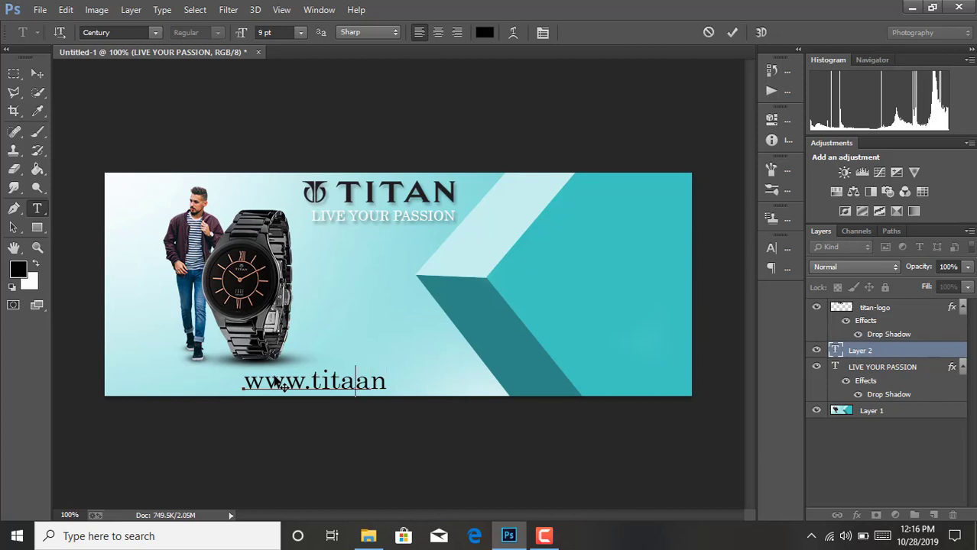
key(BackSpace)
key(BackSpace)
text(m)
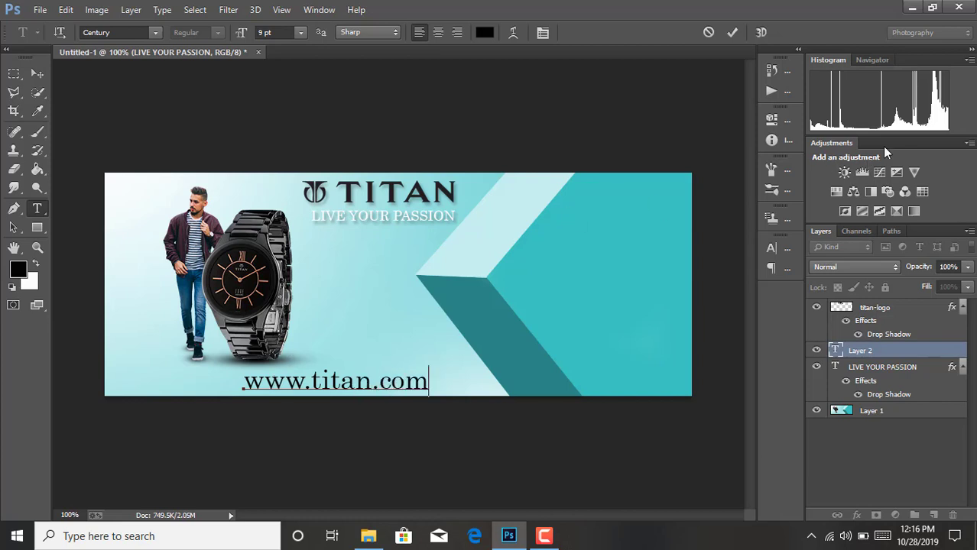
click(733, 32)
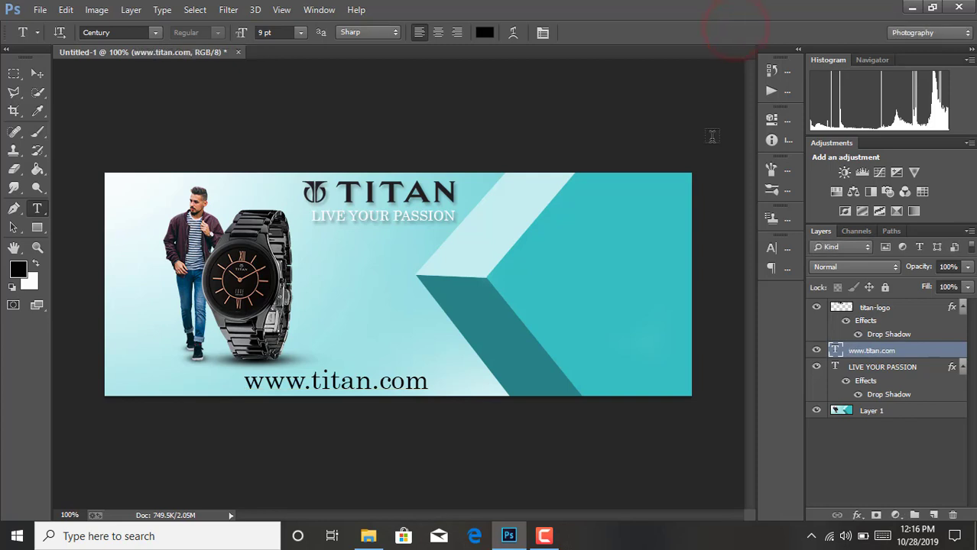
key(ctrl+t)
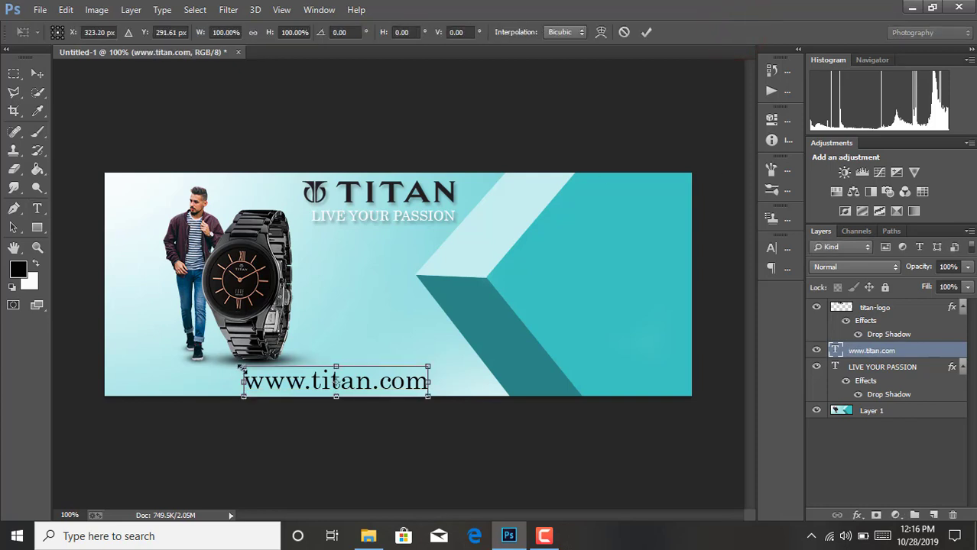
drag(240, 367, 305, 378)
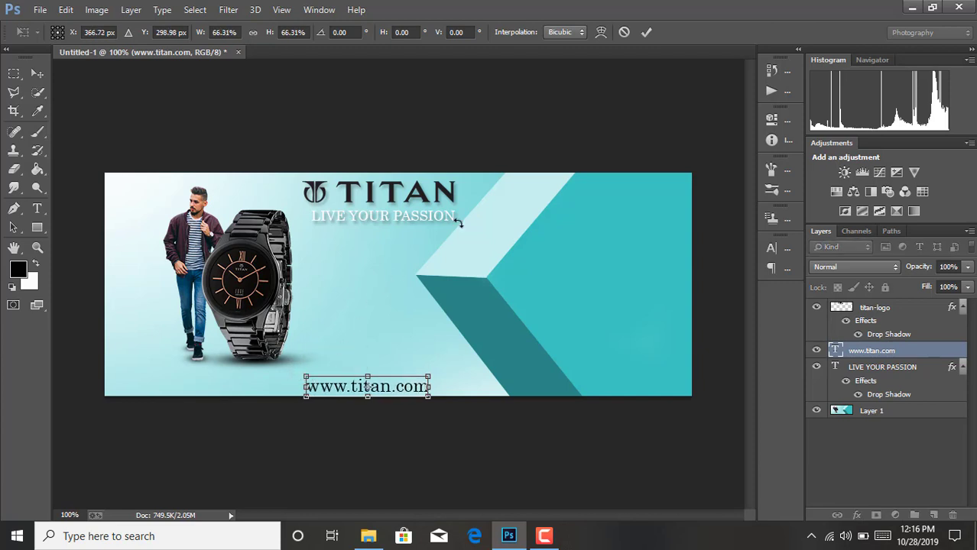
drag(431, 376, 420, 382)
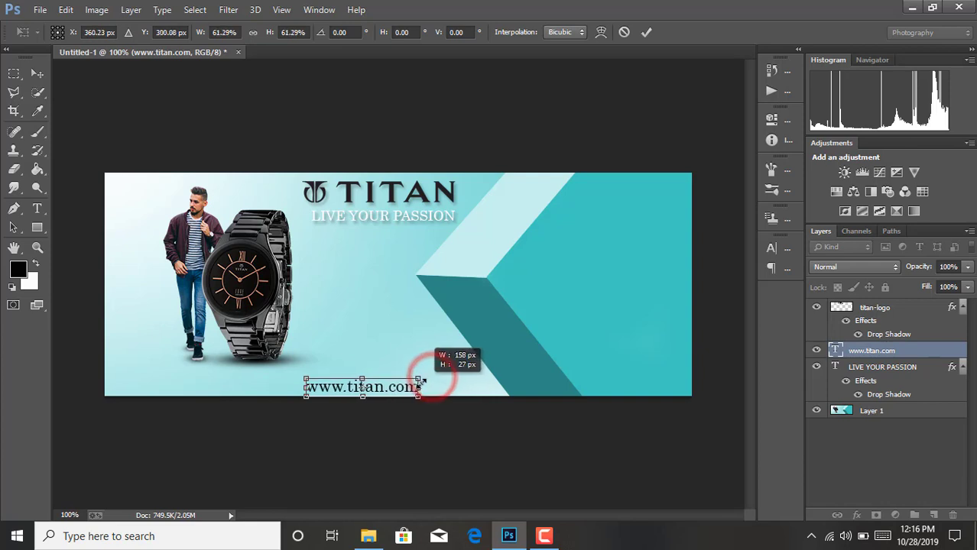
click(648, 33)
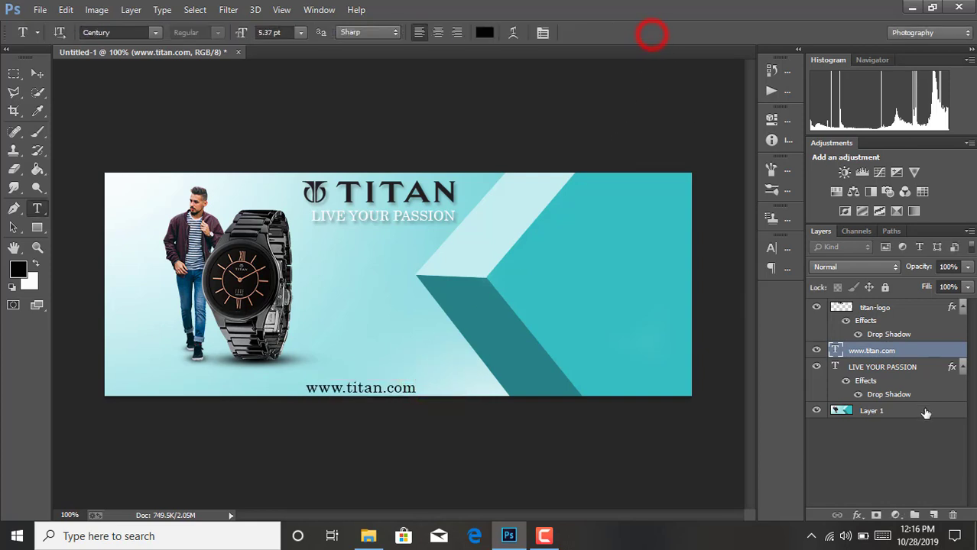
Step: Type black UP TO text on the banner's right teal area
click(908, 410)
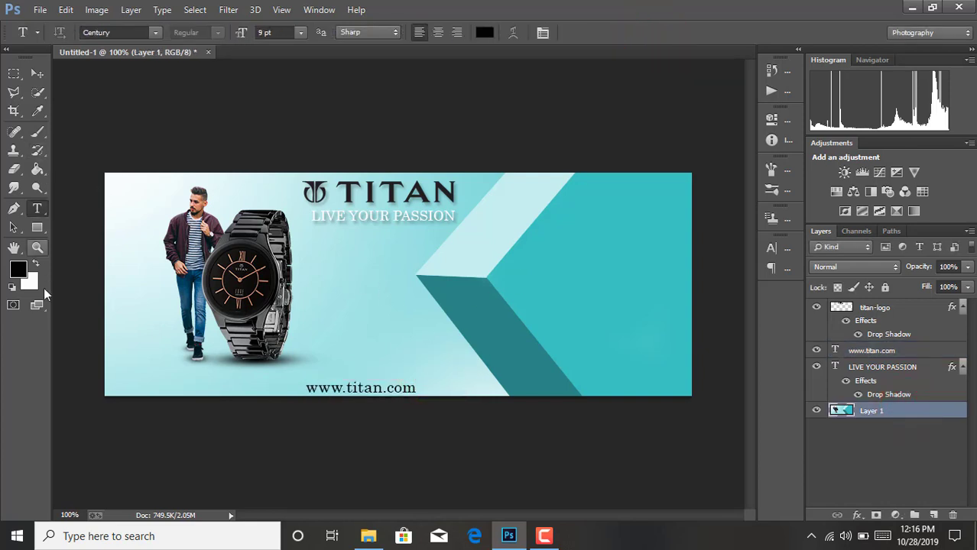
click(35, 266)
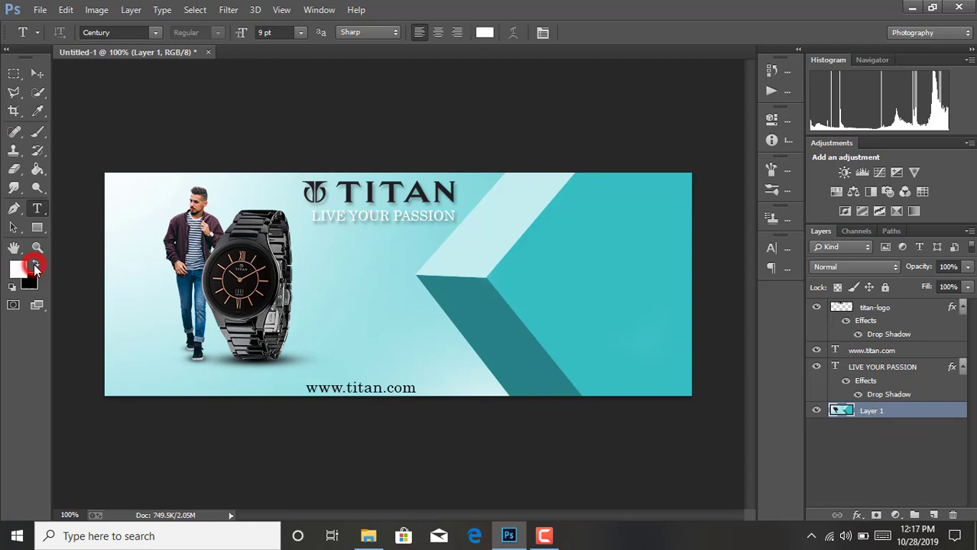
click(581, 233)
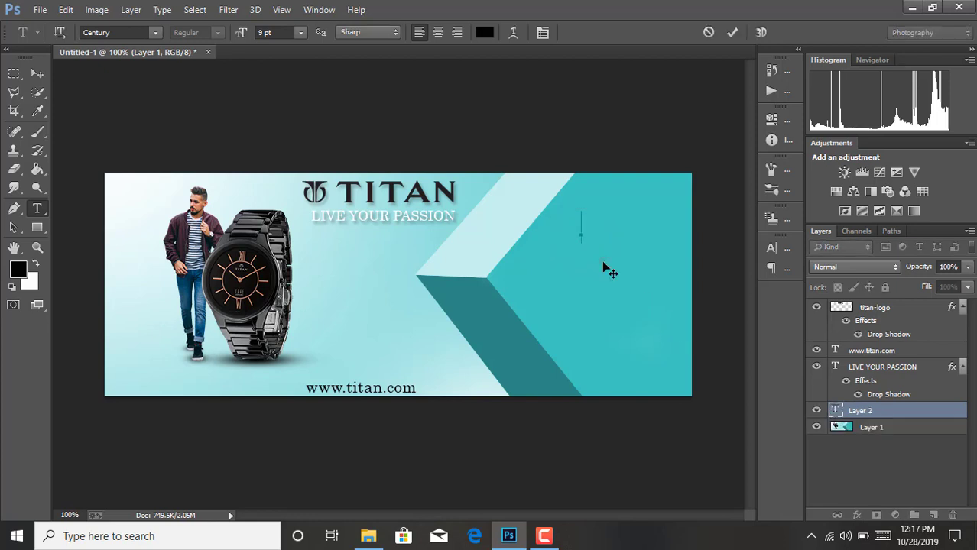
text(U)
text(P TO)
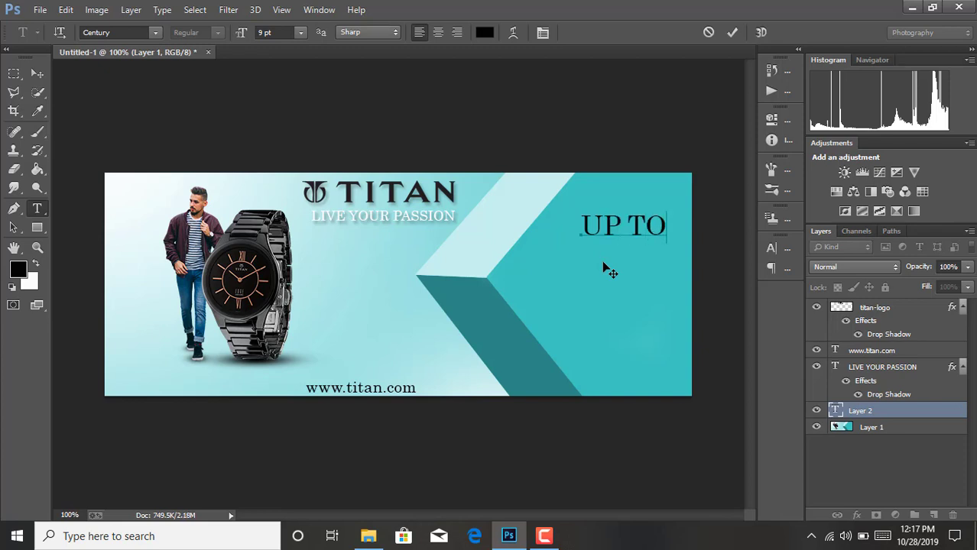
click(733, 31)
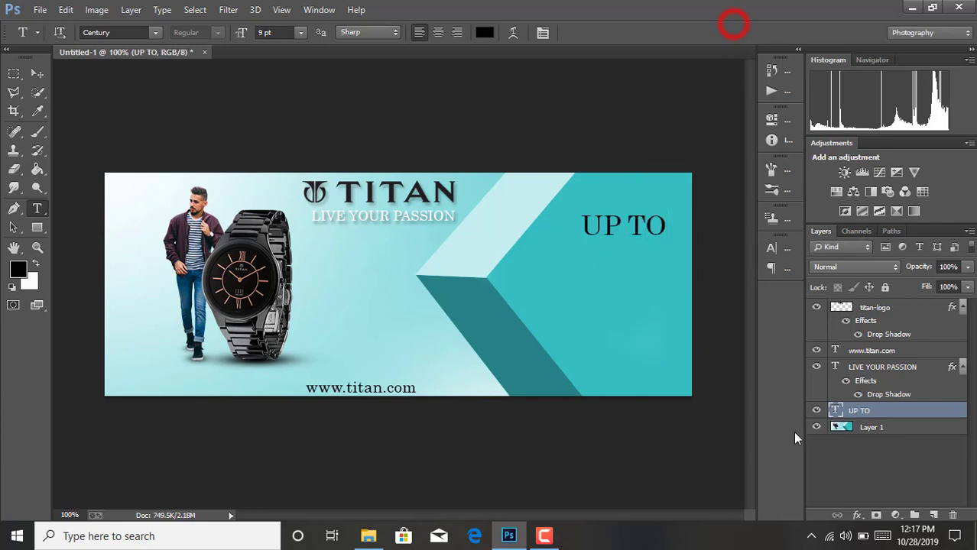
Step: Add black OFF text on its own layer below UP TO
click(877, 426)
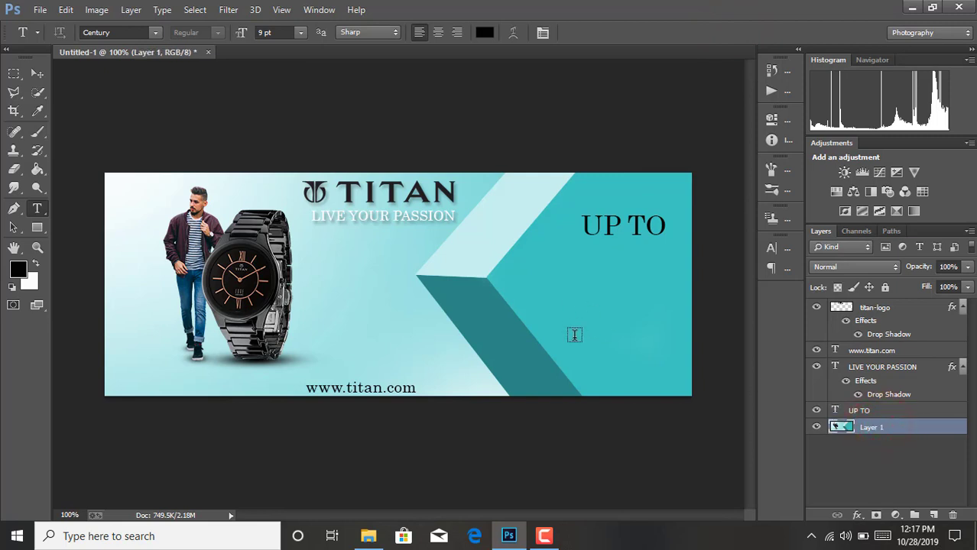
click(593, 306)
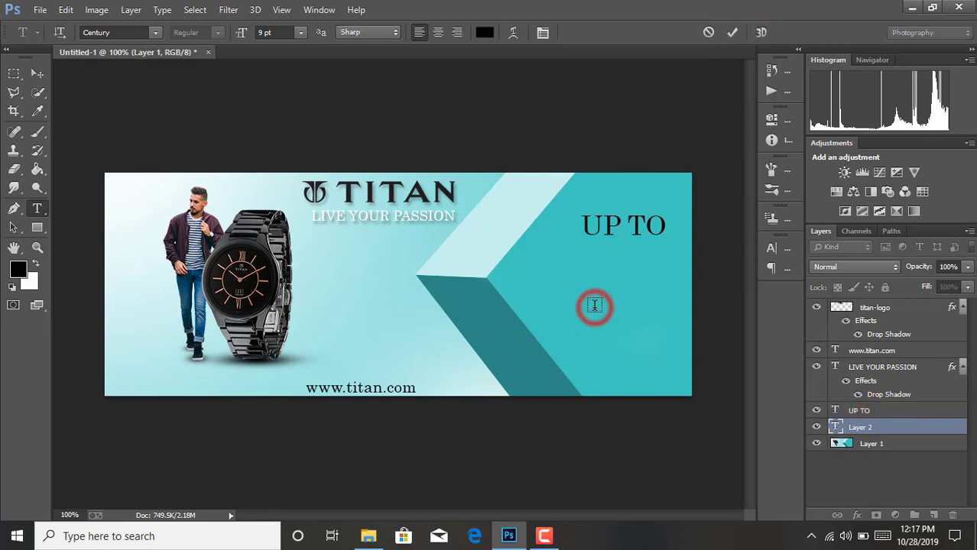
text(O)
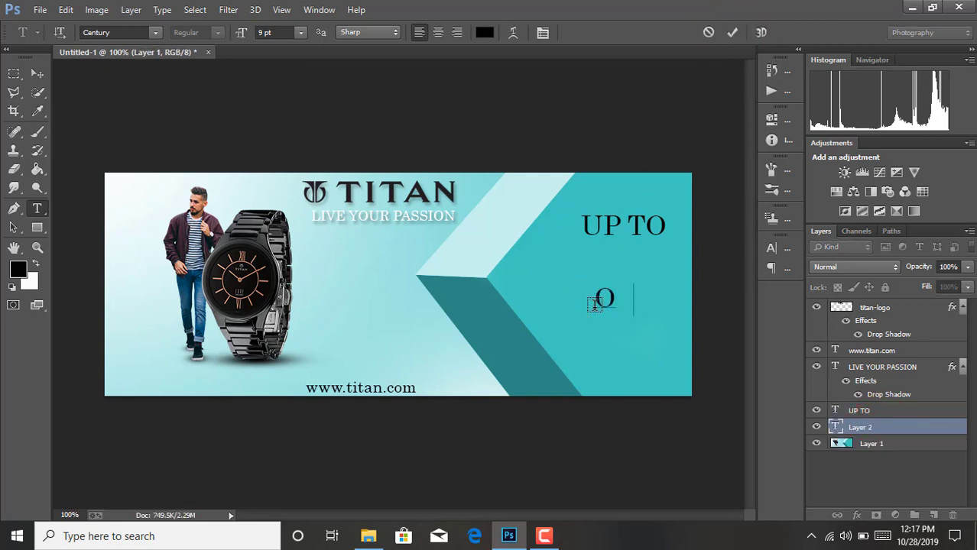
text(FF)
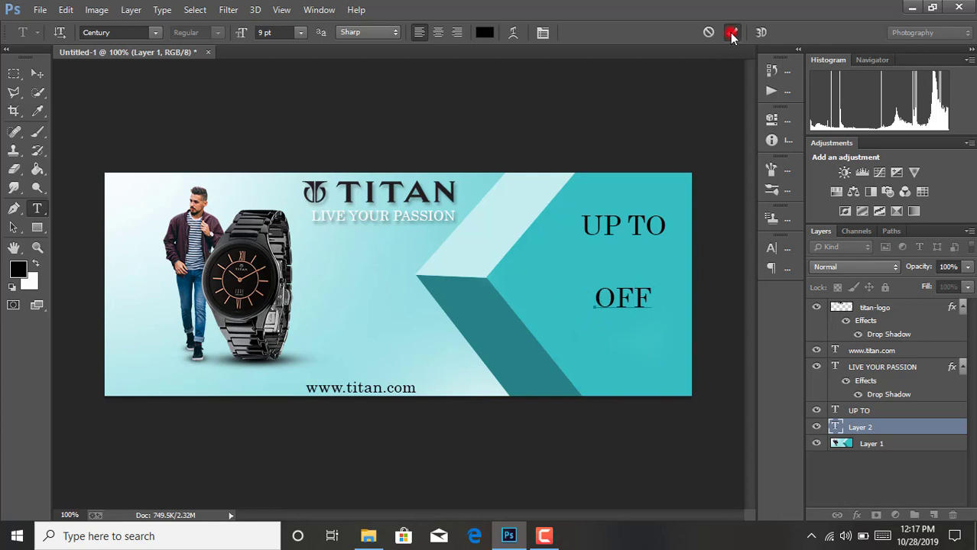
click(731, 33)
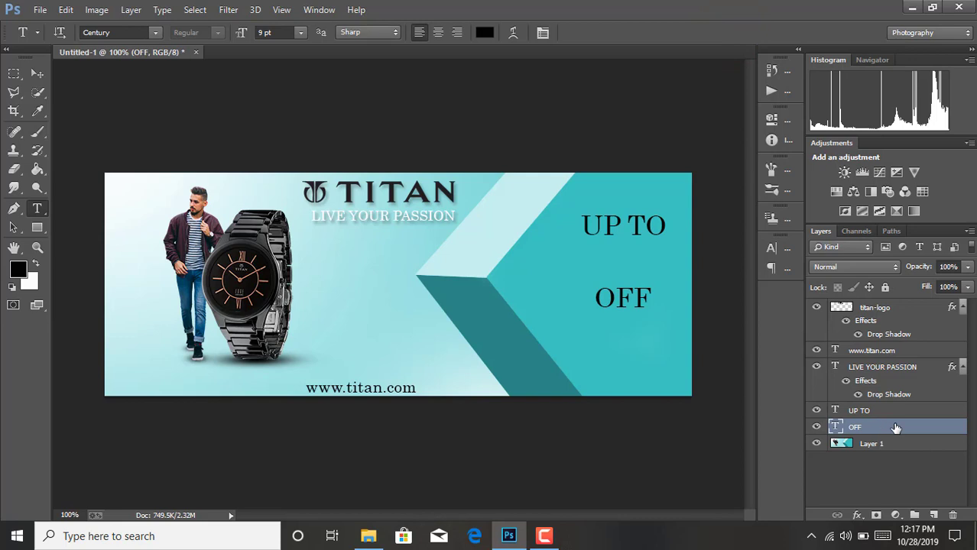
click(885, 446)
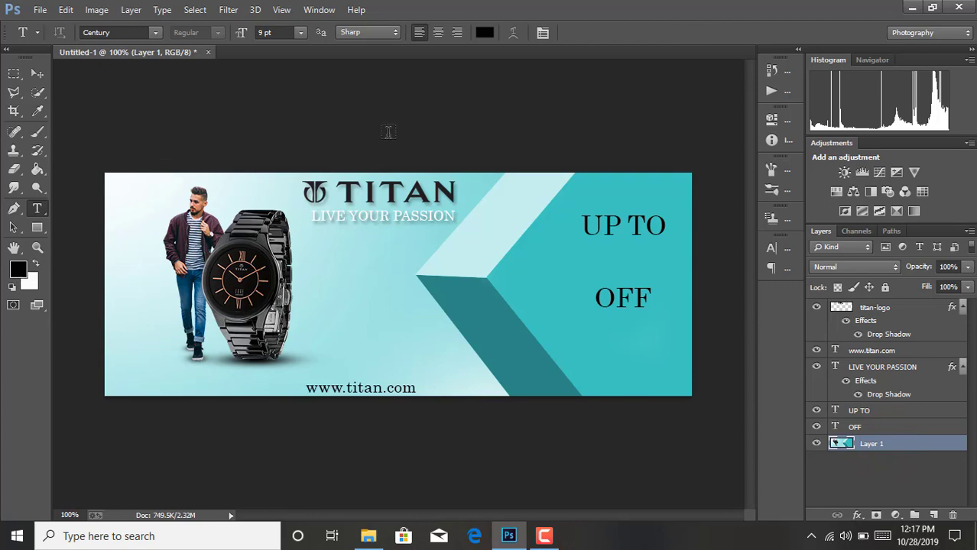
Step: Type red (d20c0c) 40% text between UP TO and OFF
click(485, 31)
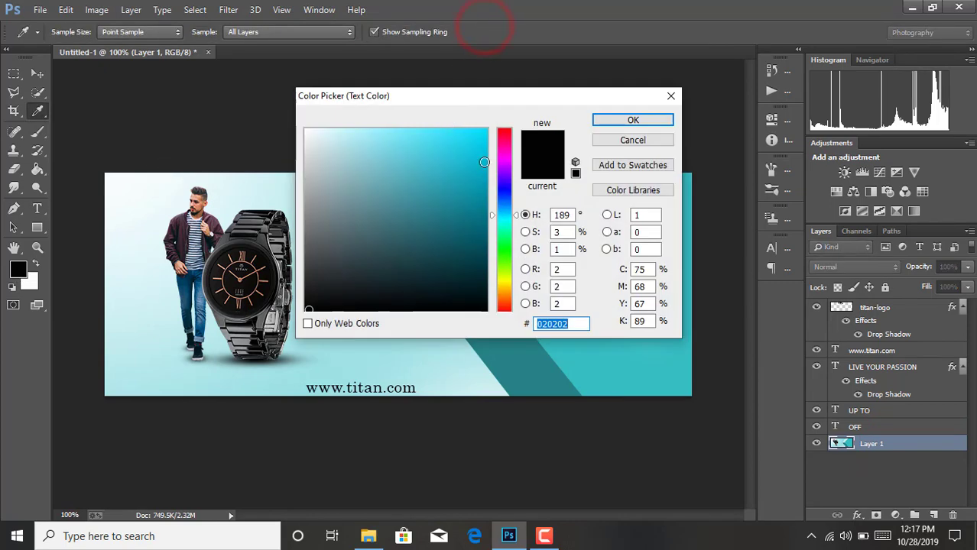
drag(506, 294, 511, 319)
click(466, 184)
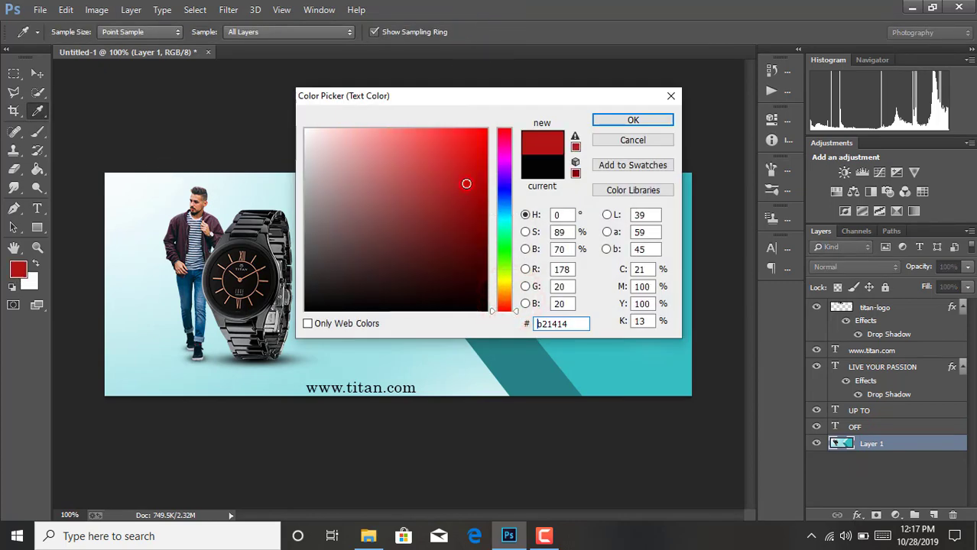
click(476, 161)
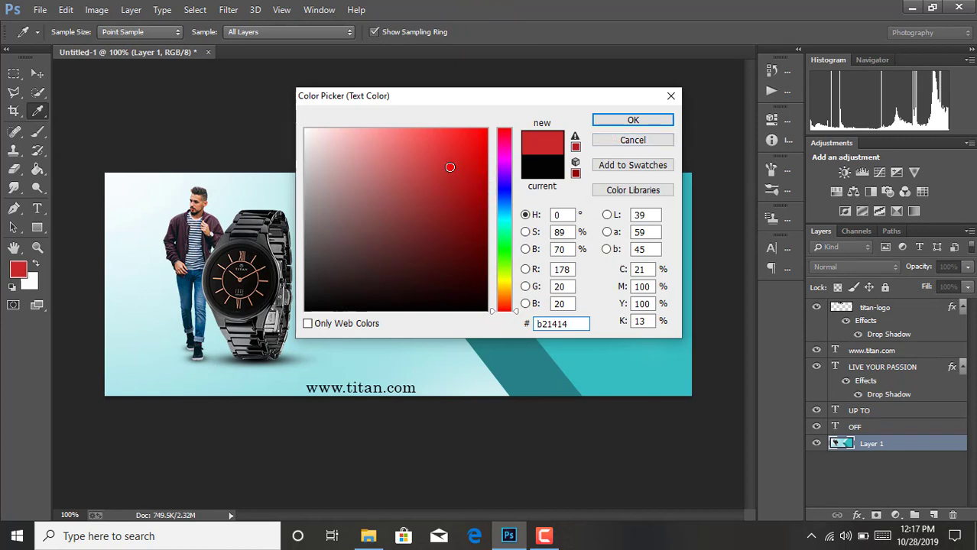
click(618, 120)
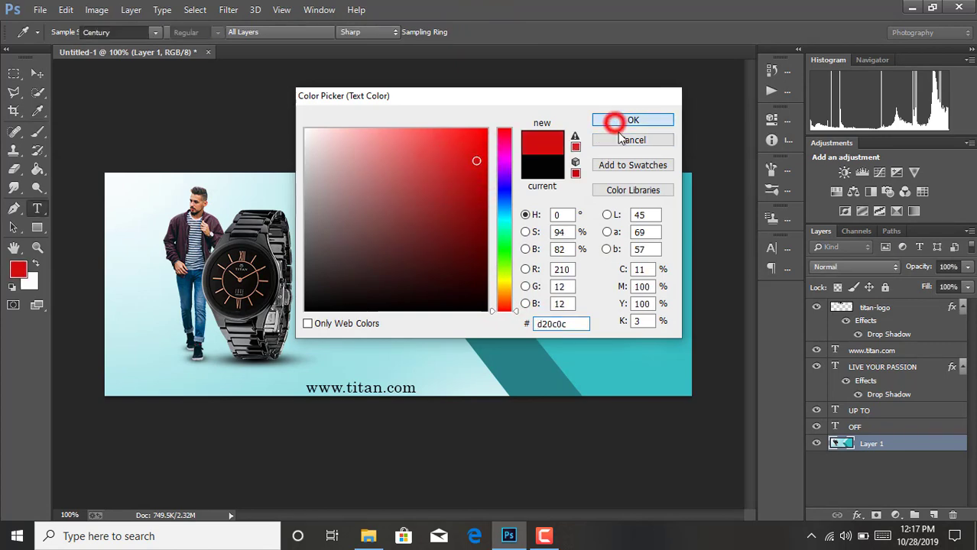
click(585, 268)
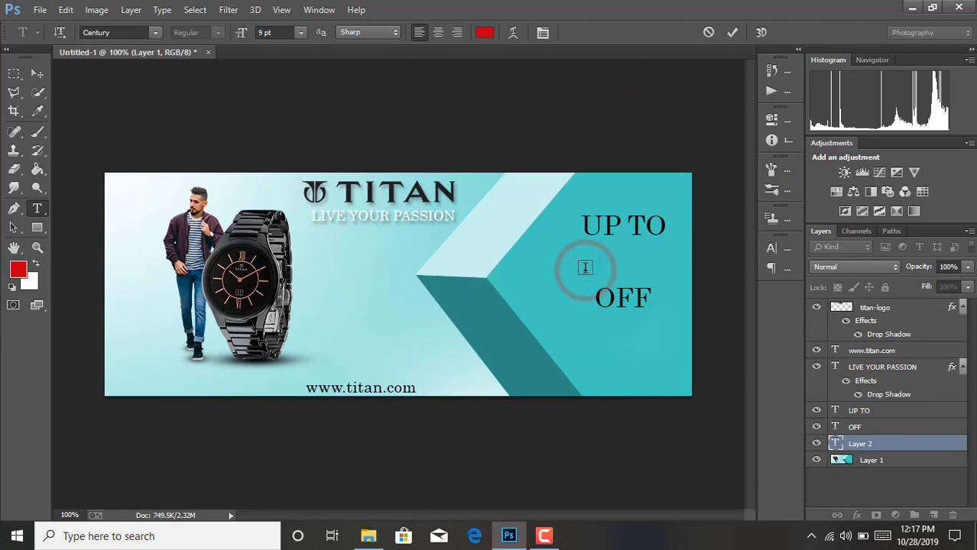
text(40)
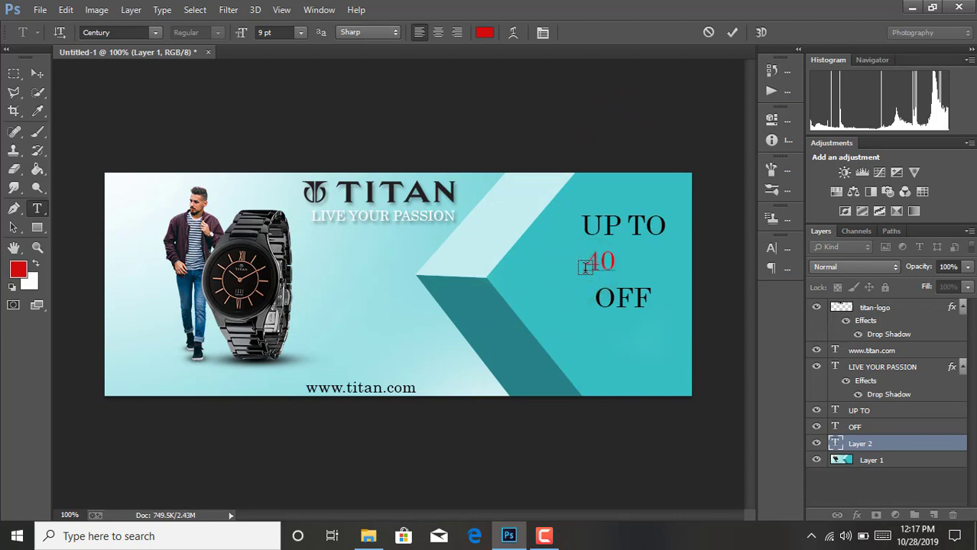
text(%)
click(731, 32)
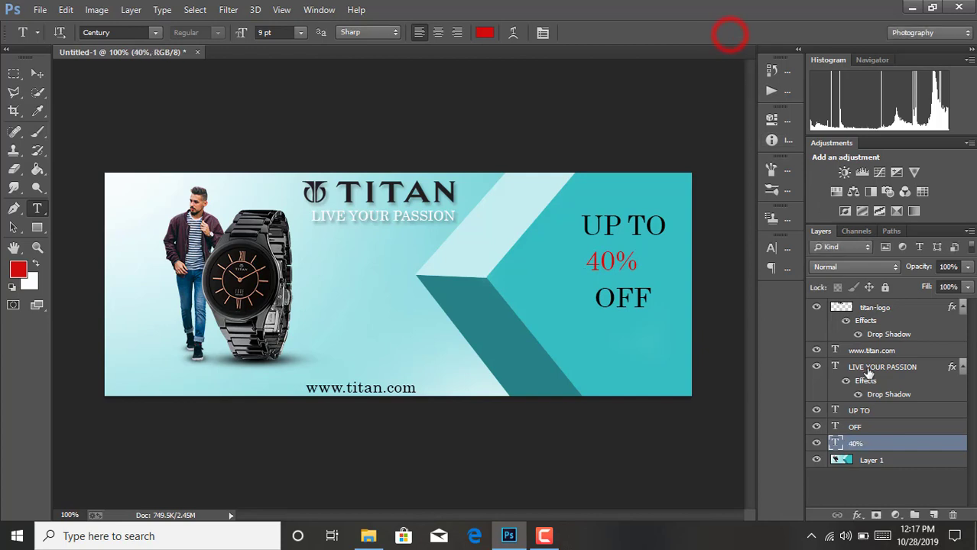
Step: Enlarge the 40% text to about 270% and position it between UP TO and OFF
key(ctrl+t)
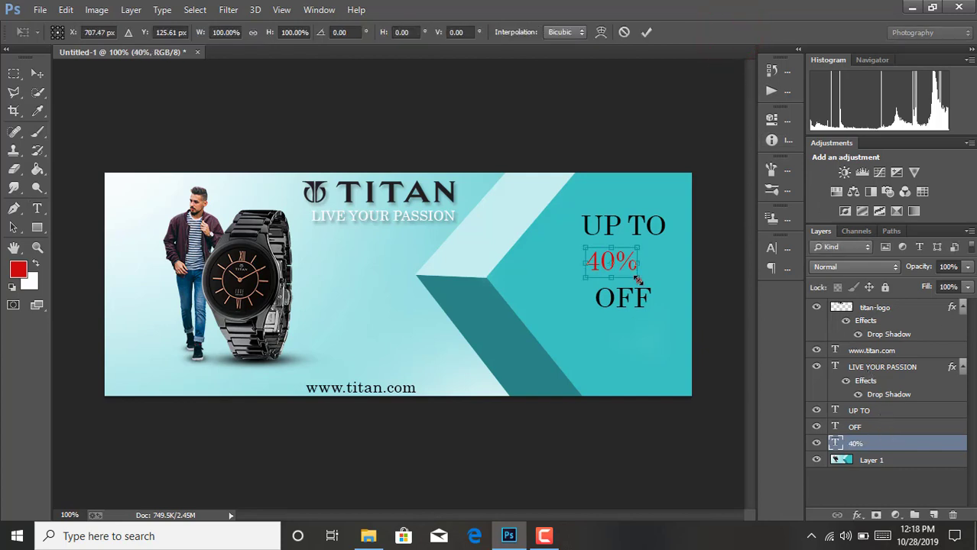
drag(638, 280, 694, 312)
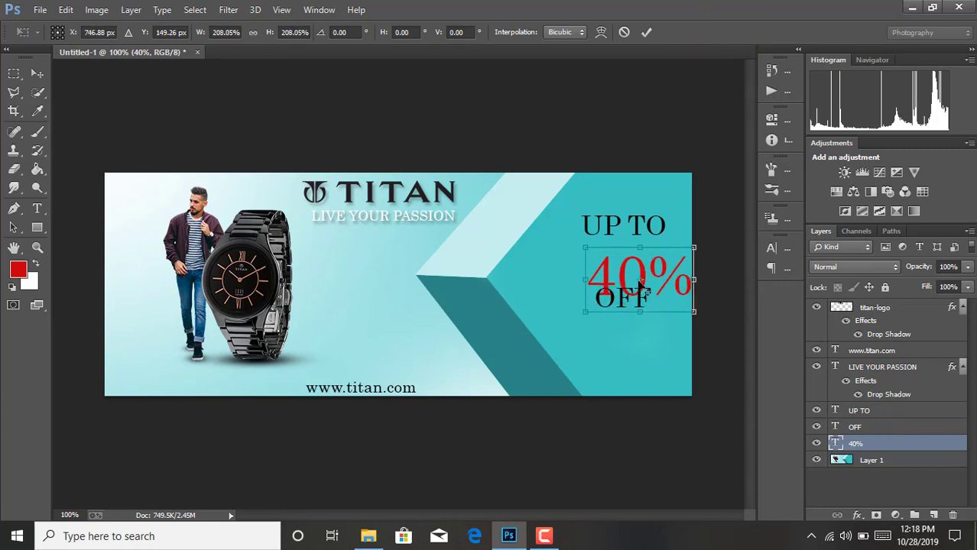
drag(585, 248, 560, 233)
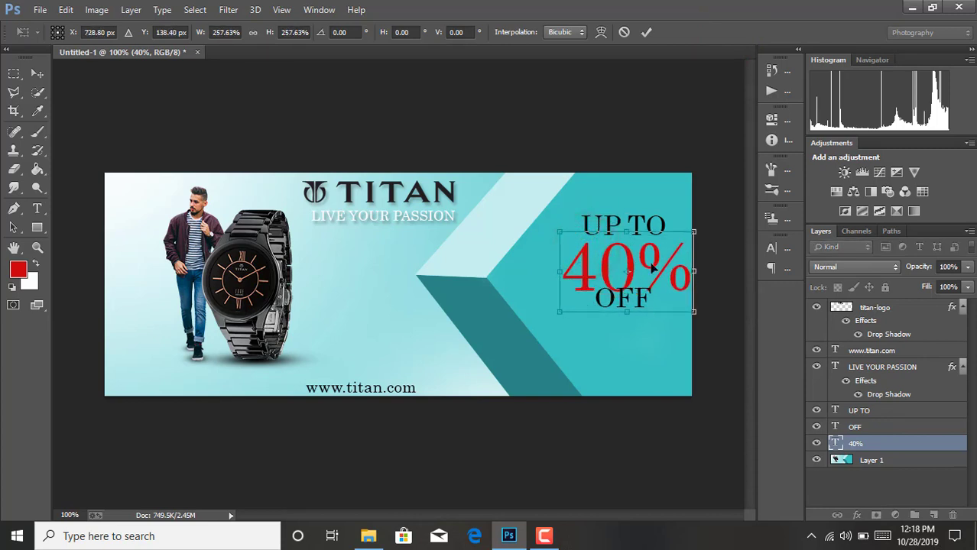
drag(652, 264, 644, 273)
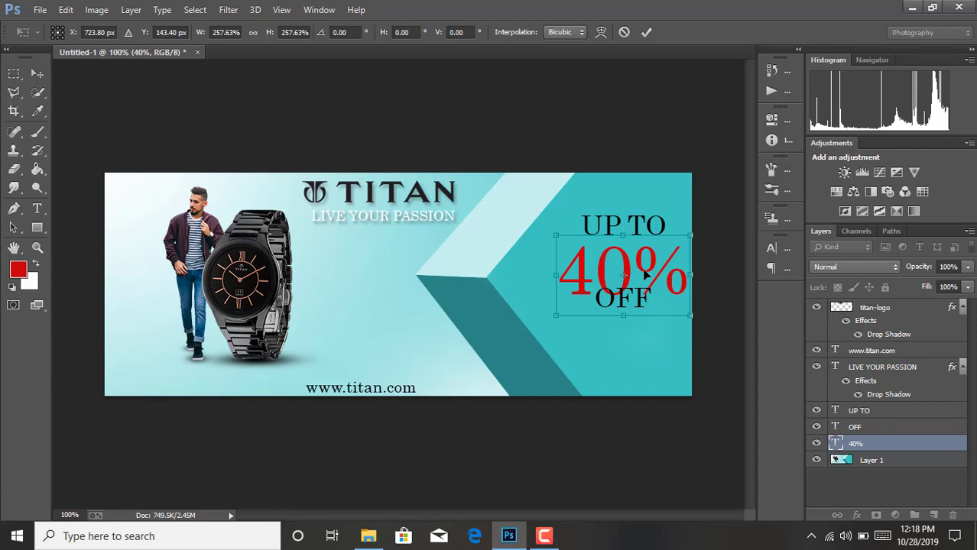
key(Down)
key(Down)
key(Down)
key(Down)
key(Down)
key(Down)
key(Down)
key(Down)
key(Down)
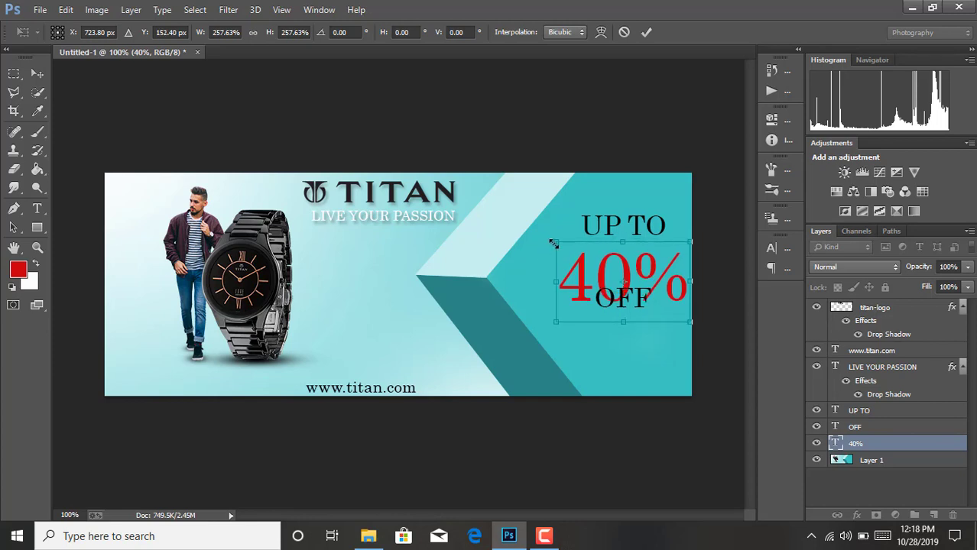
drag(553, 243, 549, 237)
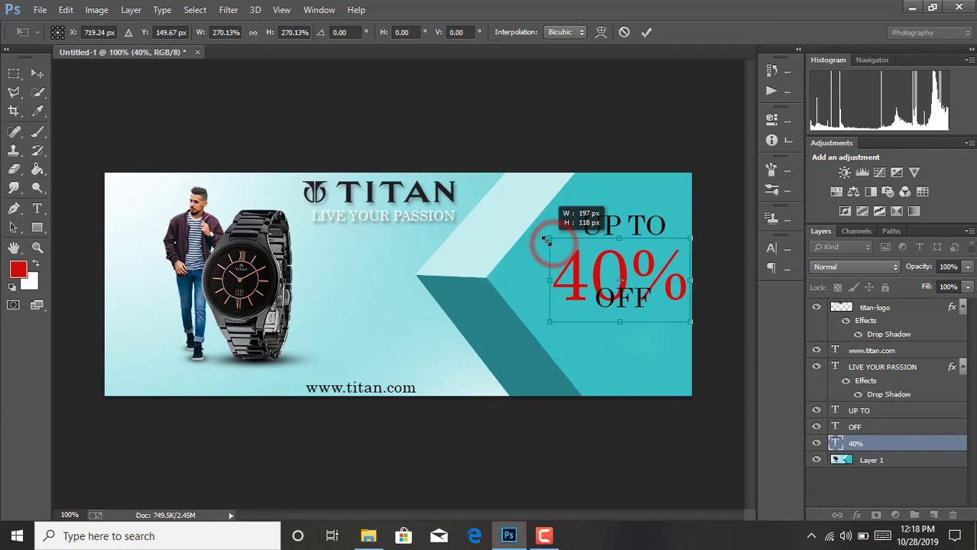
click(650, 31)
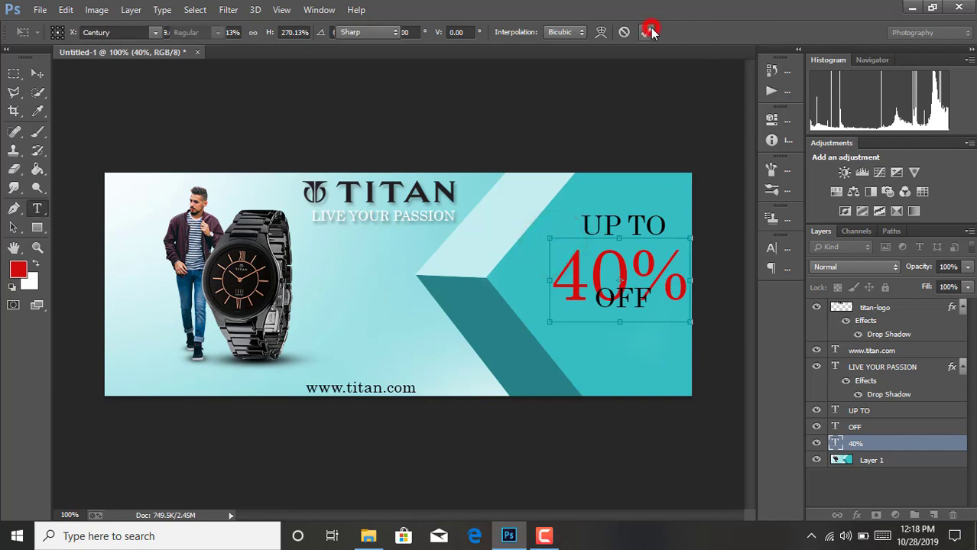
Step: Hide the OFF layer and give the 40% text a 1 px drop shadow
click(815, 428)
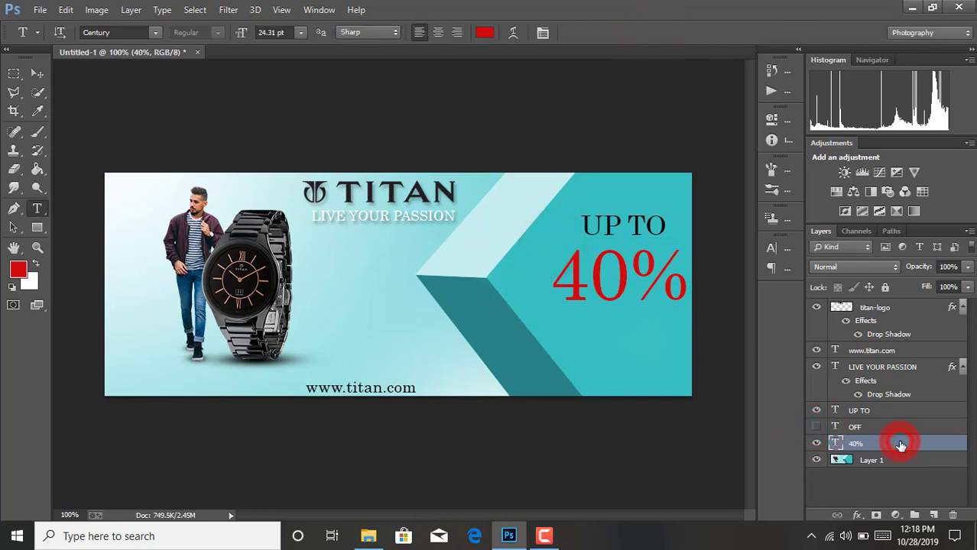
double_click(899, 445)
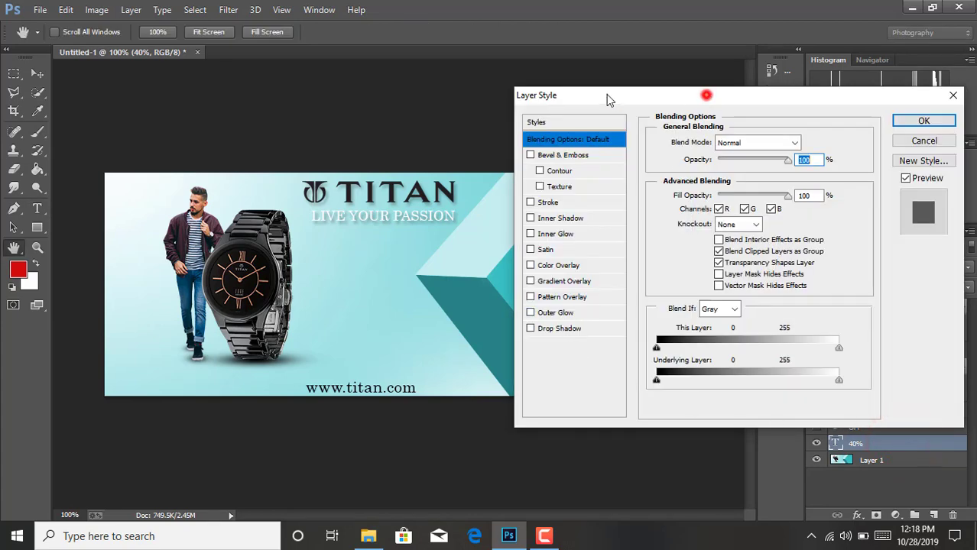
drag(608, 99, 135, 57)
click(76, 288)
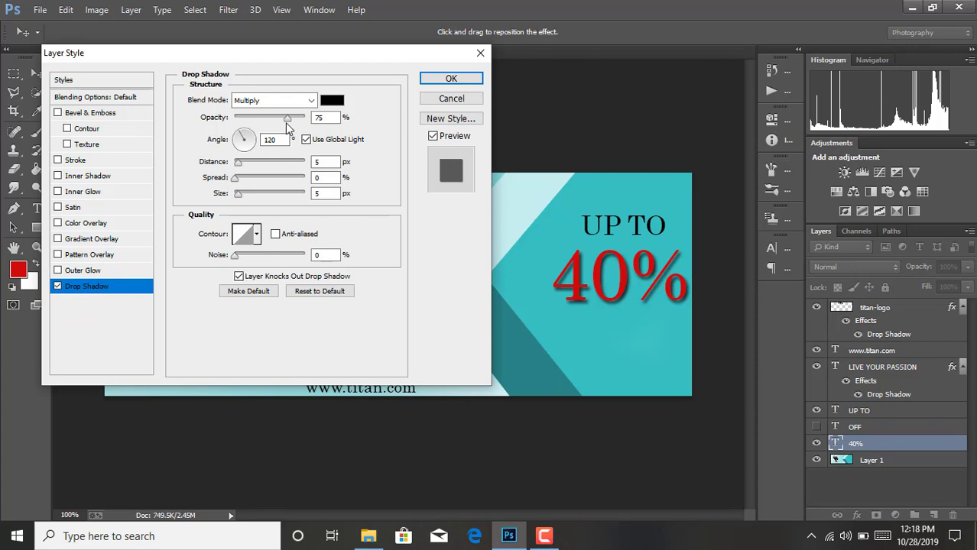
click(237, 195)
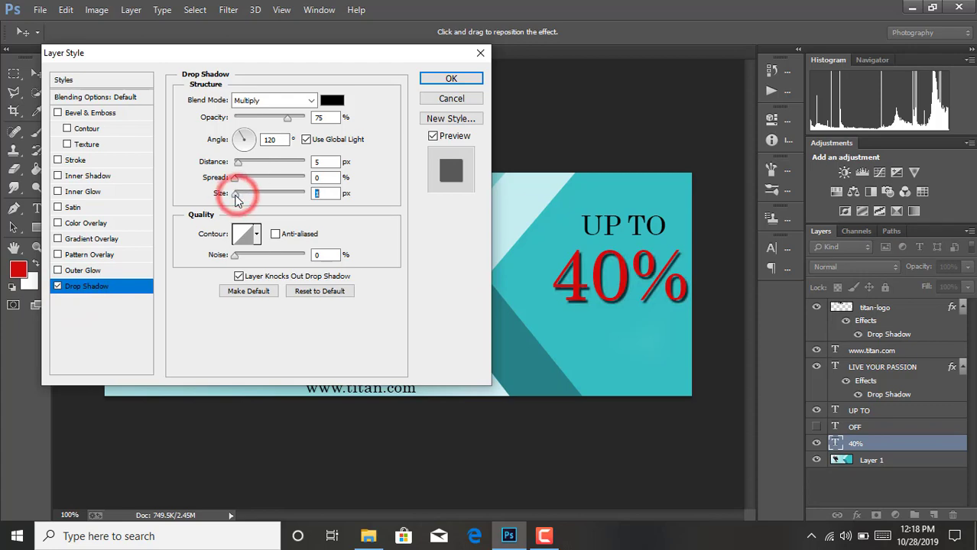
drag(238, 196, 234, 196)
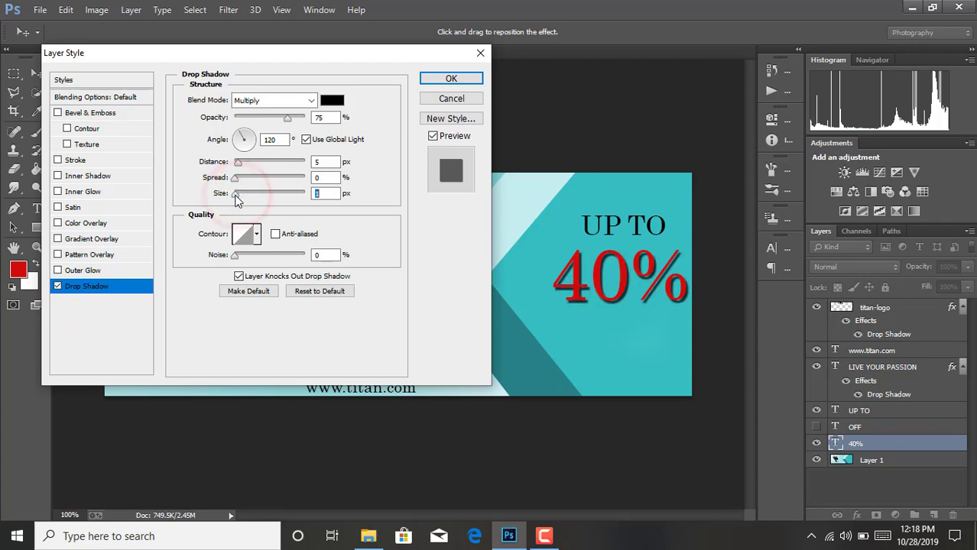
click(429, 80)
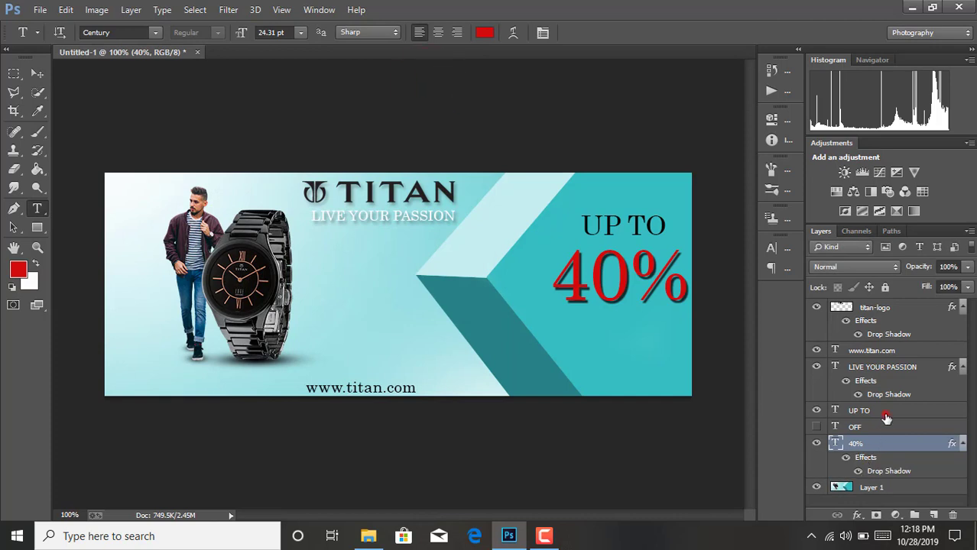
click(886, 416)
Step: Move UP TO slightly left and give it a drop shadow at about 21% opacity
click(38, 74)
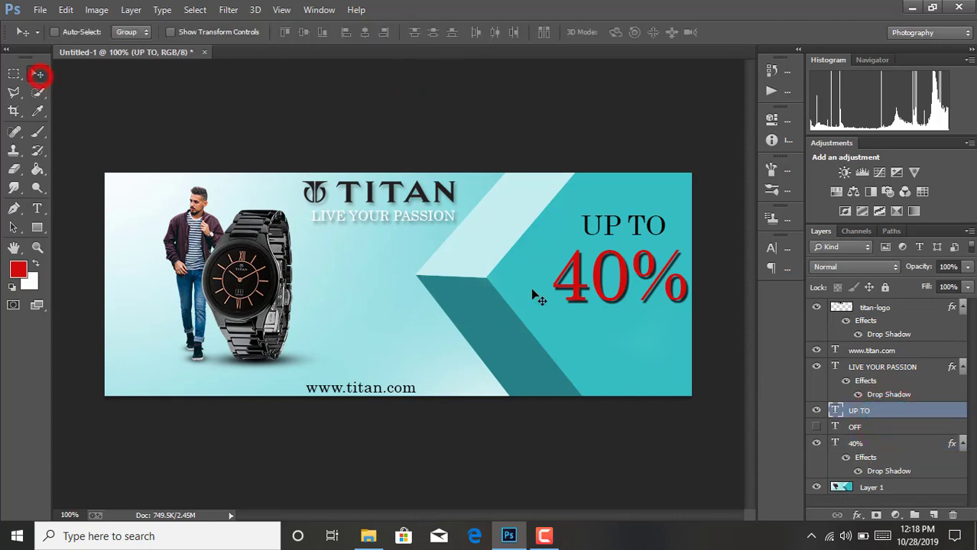
drag(634, 227, 620, 227)
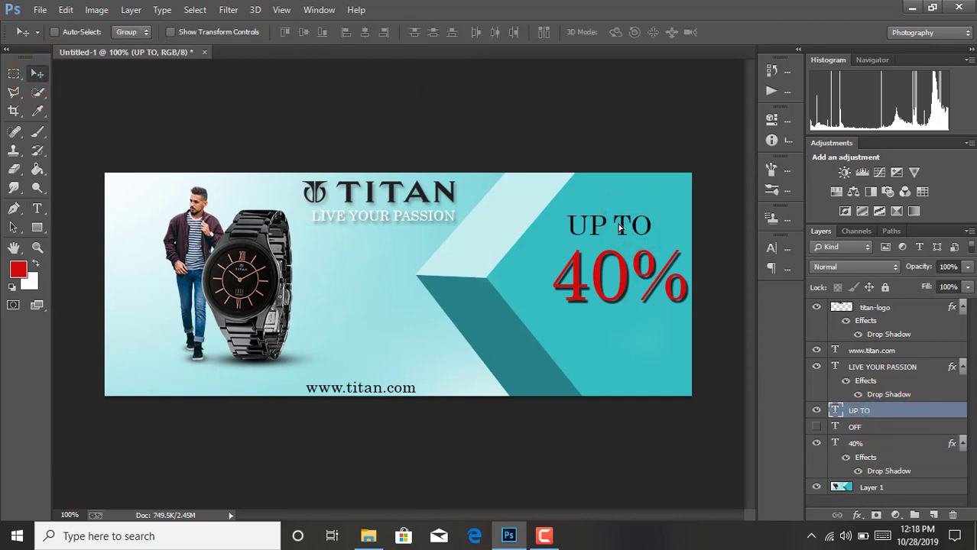
double_click(904, 415)
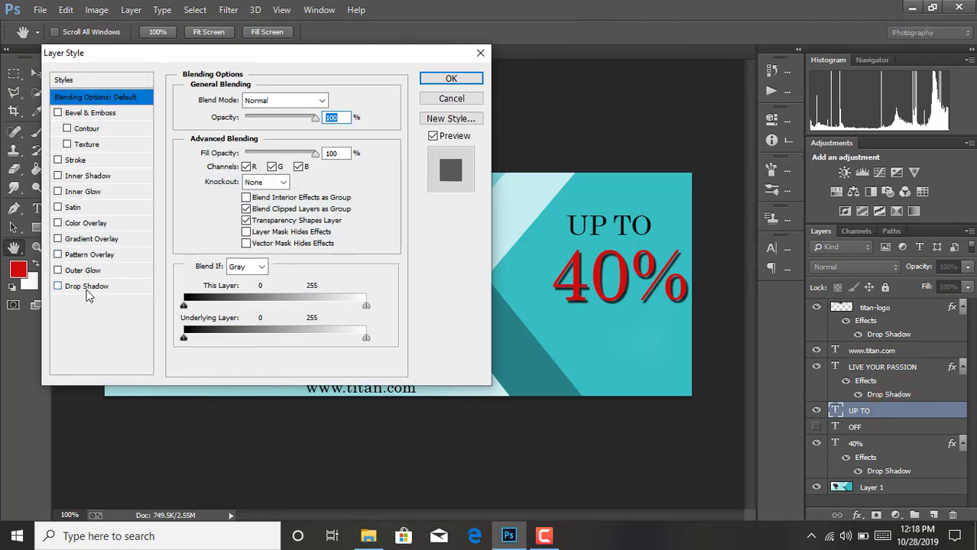
click(86, 286)
drag(284, 118, 257, 124)
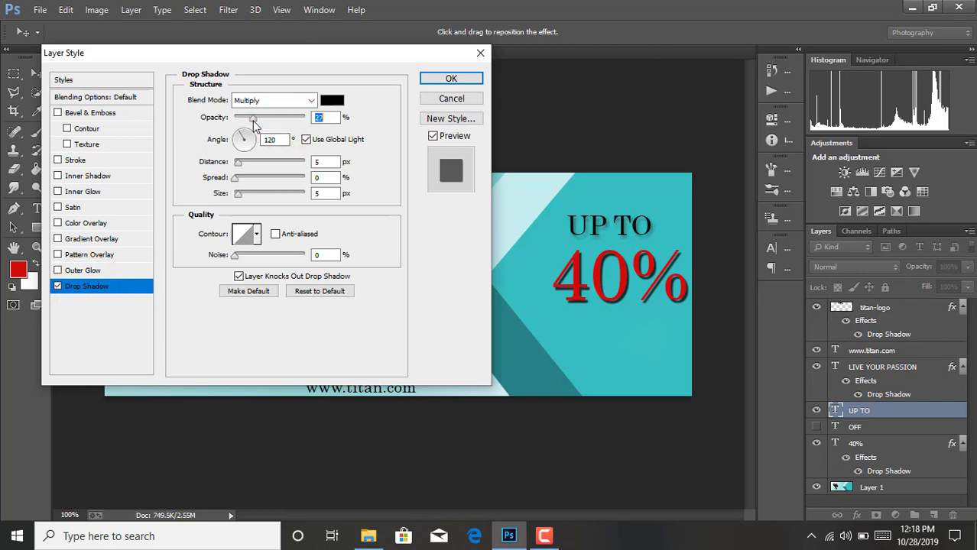
click(423, 79)
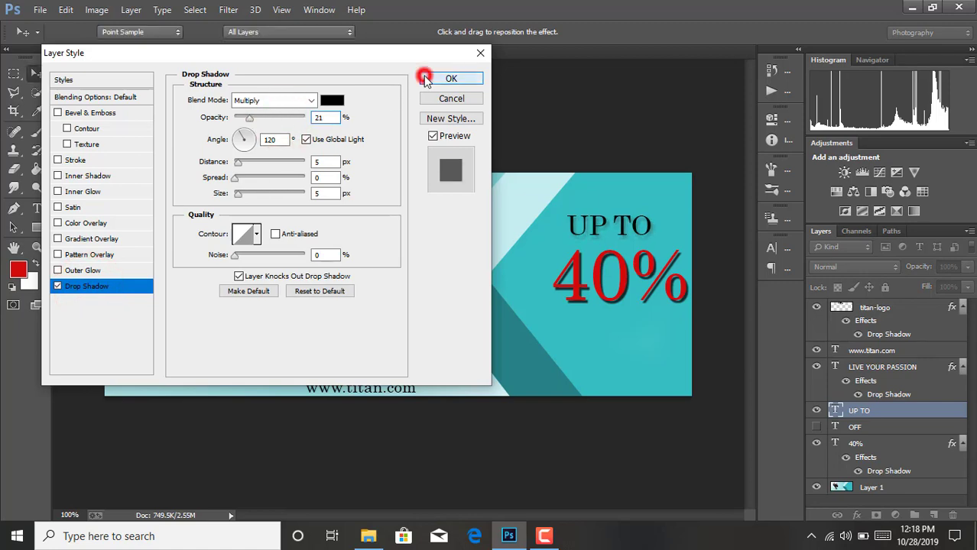
Step: Show the OFF layer again and move it down beneath the 40%
click(819, 457)
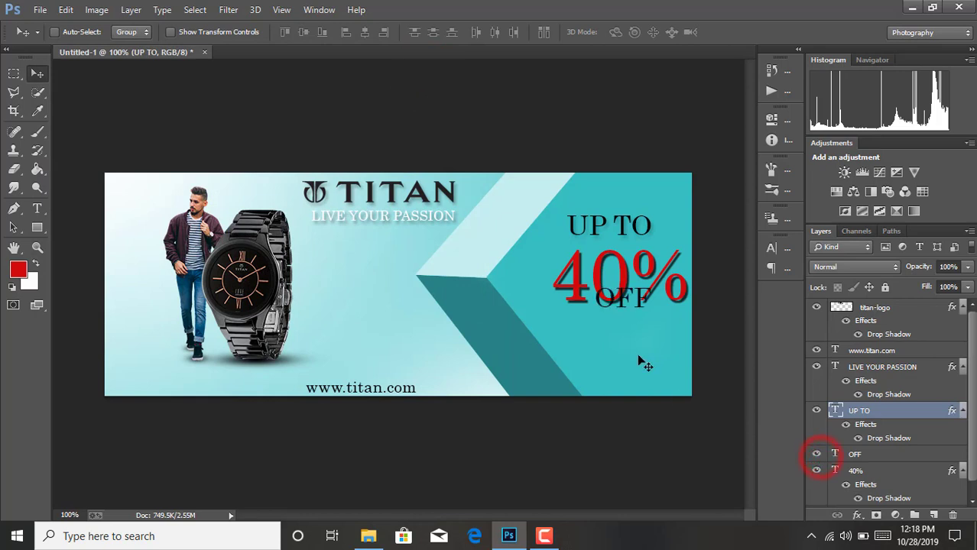
drag(634, 303, 632, 313)
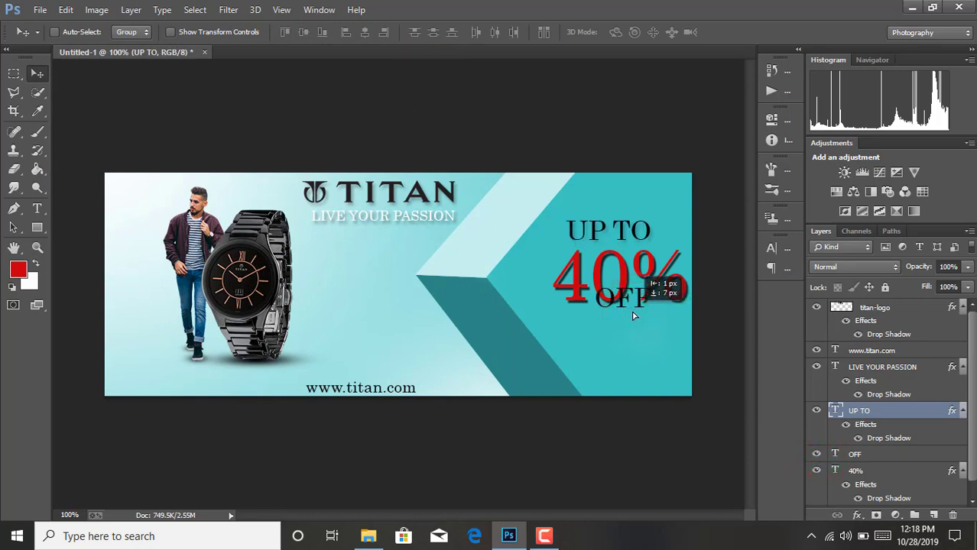
click(871, 457)
drag(626, 300, 611, 331)
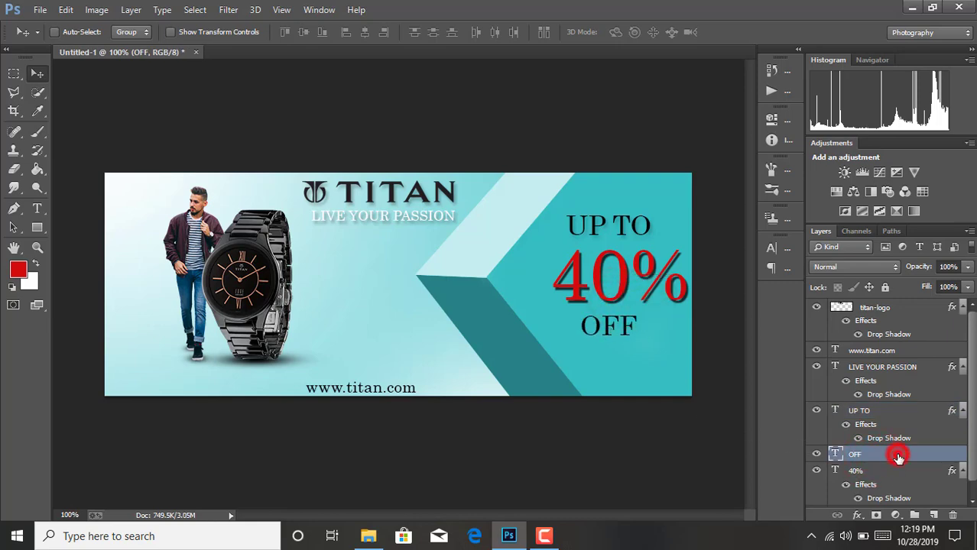
Step: Give the OFF text a drop shadow at 25% opacity
double_click(937, 455)
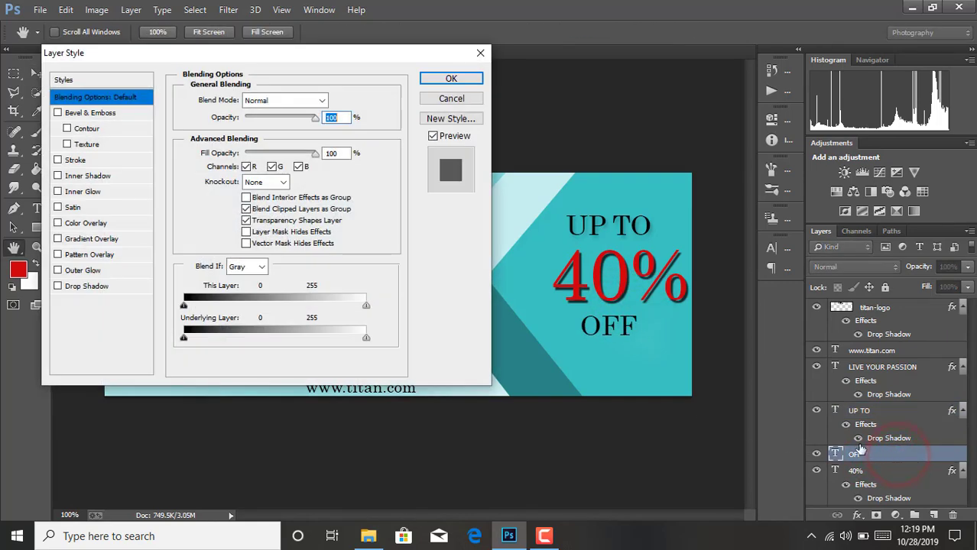
click(82, 299)
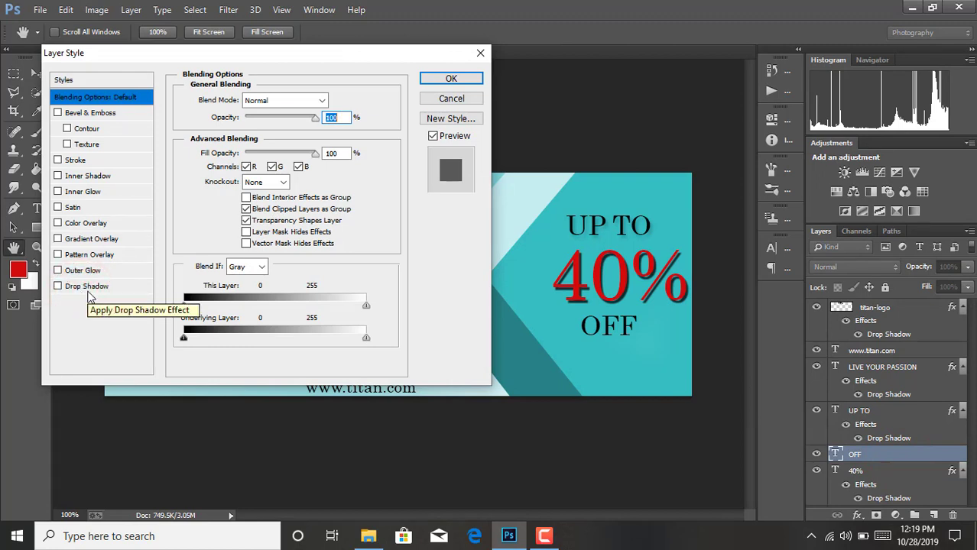
click(84, 286)
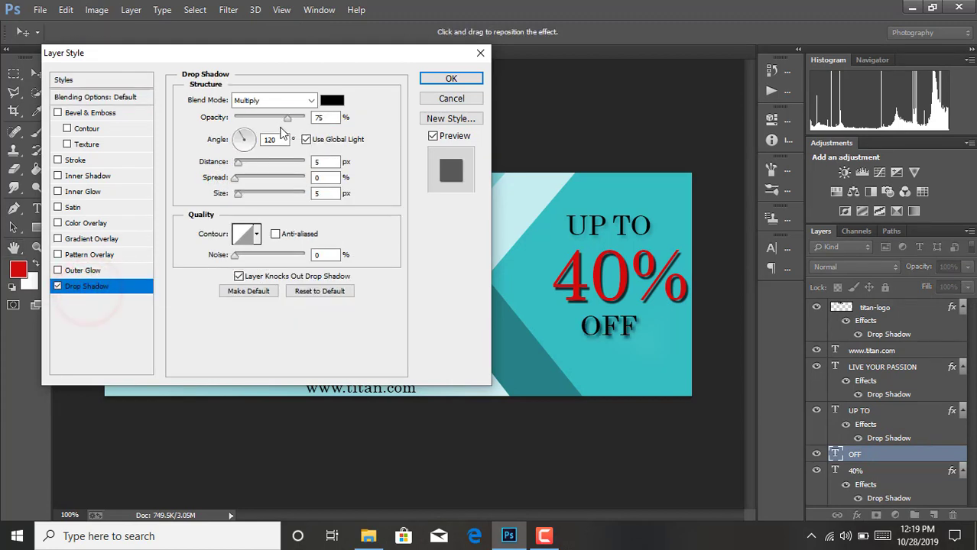
drag(289, 119, 257, 123)
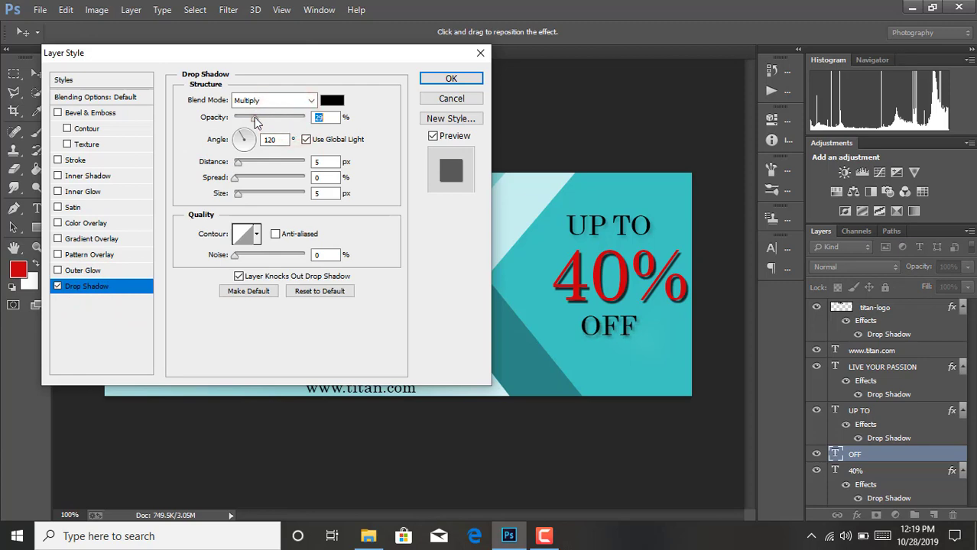
click(428, 79)
scroll(923, 405, down, 1)
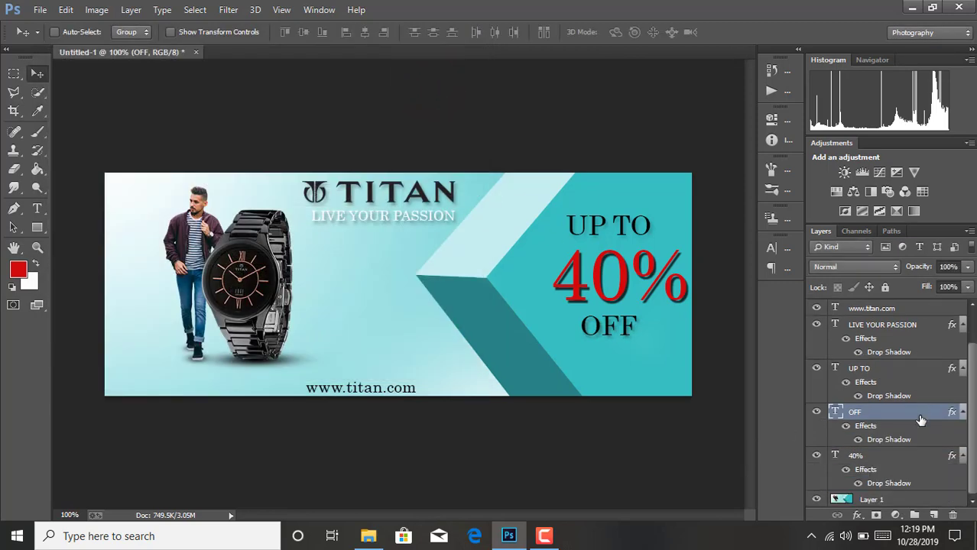
click(891, 501)
Step: Flatten all banner layers into a single Background layer
right_click(871, 501)
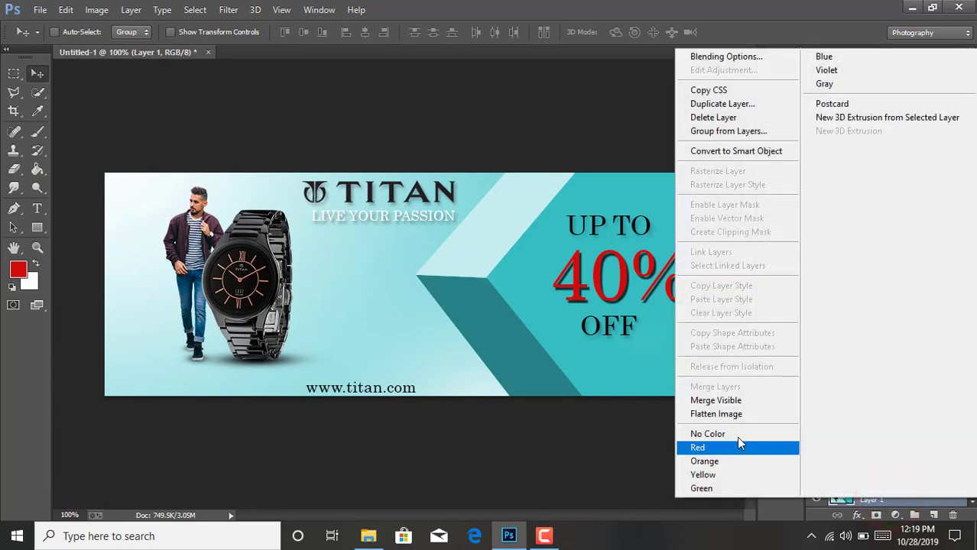
click(718, 414)
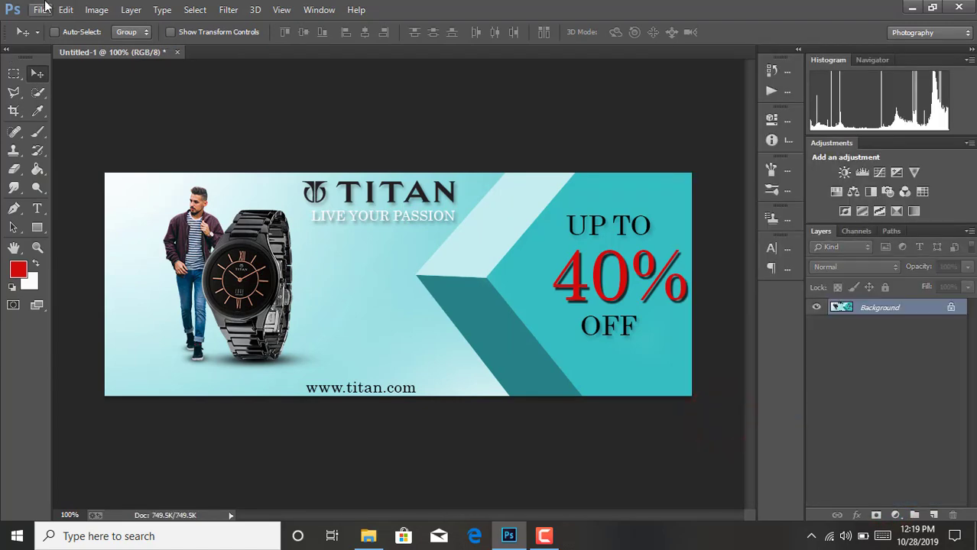
click(41, 9)
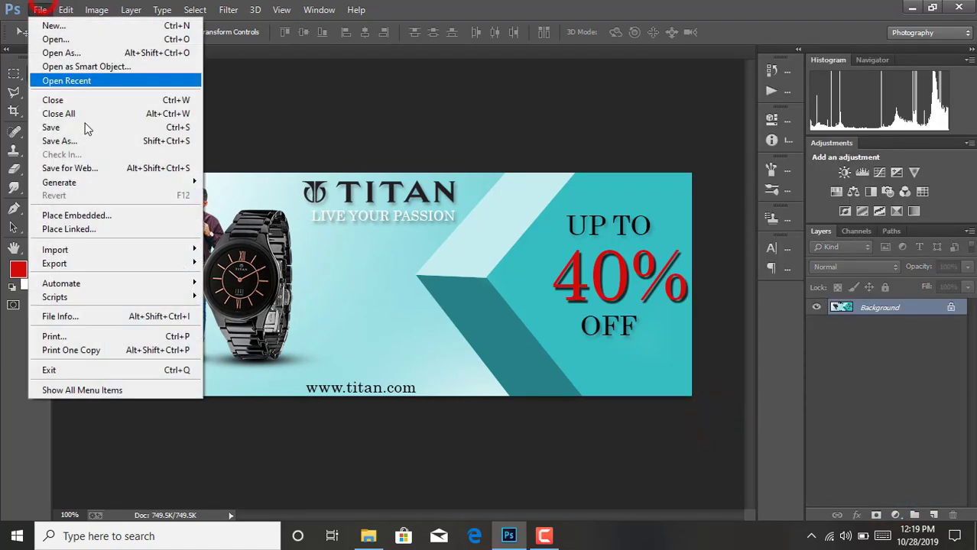
click(95, 229)
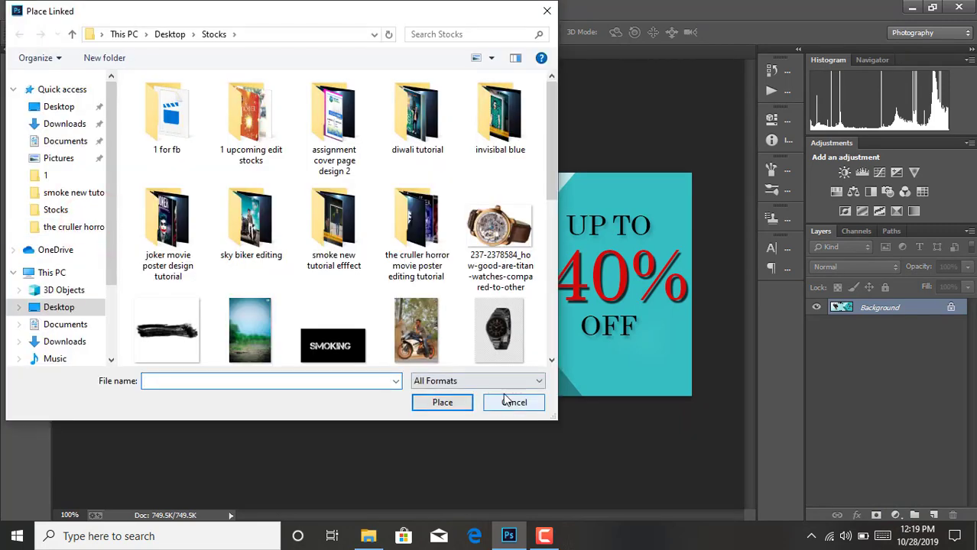
click(509, 404)
Step: Save the banner as a JPEG copy named NEW at quality 10
click(39, 9)
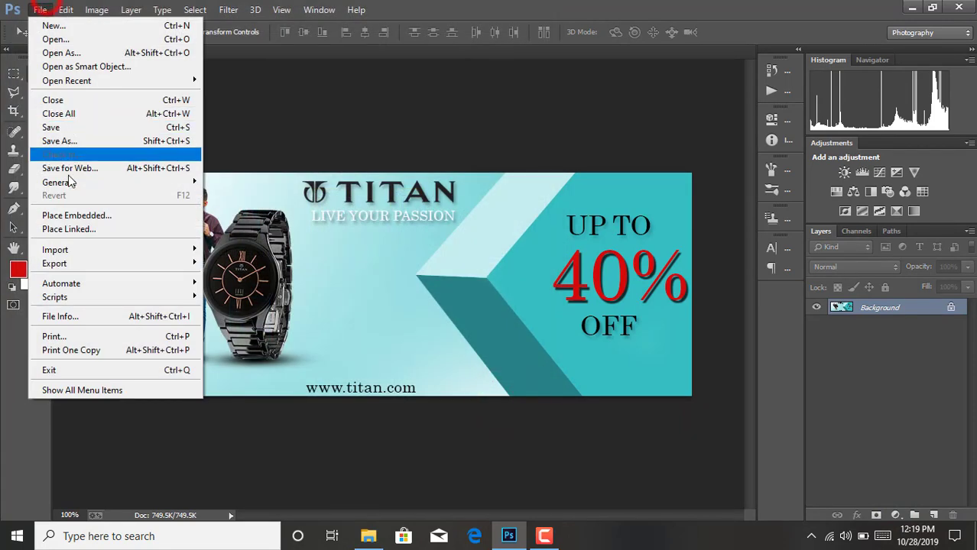
click(74, 141)
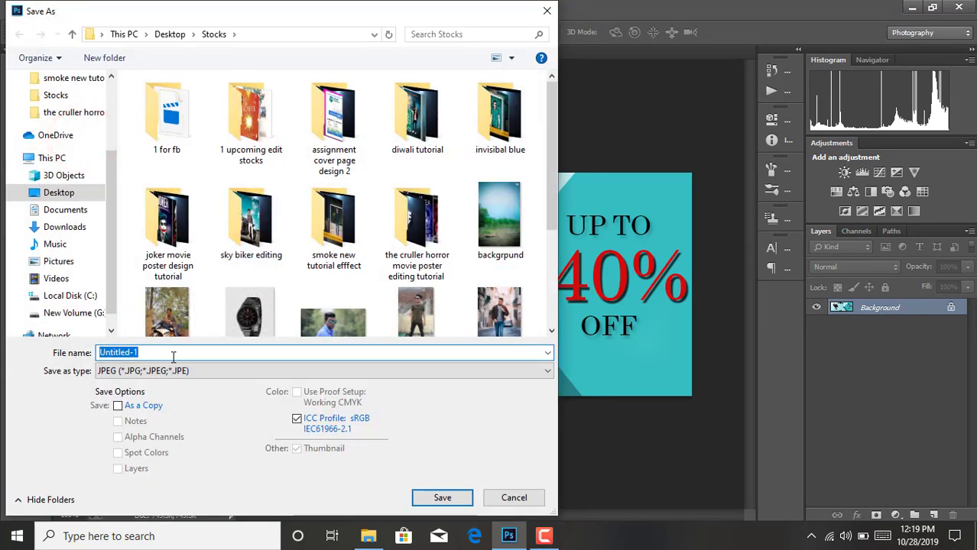
click(174, 352)
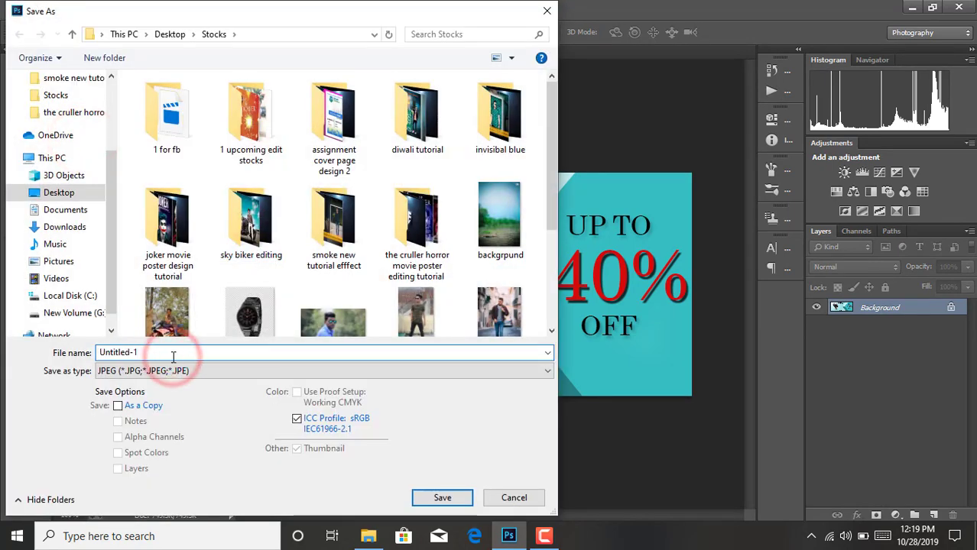
key(BackSpace)
key(BackSpace)
key(BackSpace)
key(BackSpace)
key(BackSpace)
key(BackSpace)
text(N)
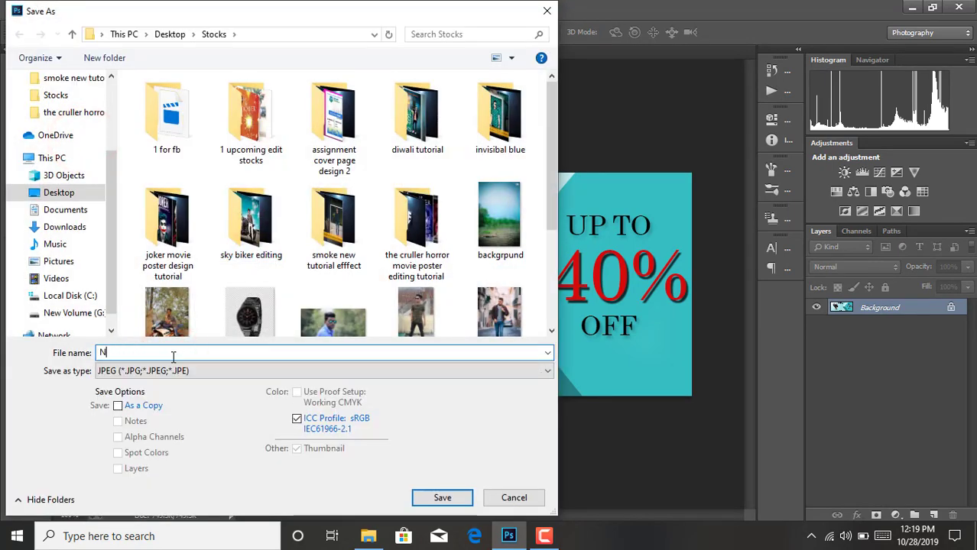
text(EW)
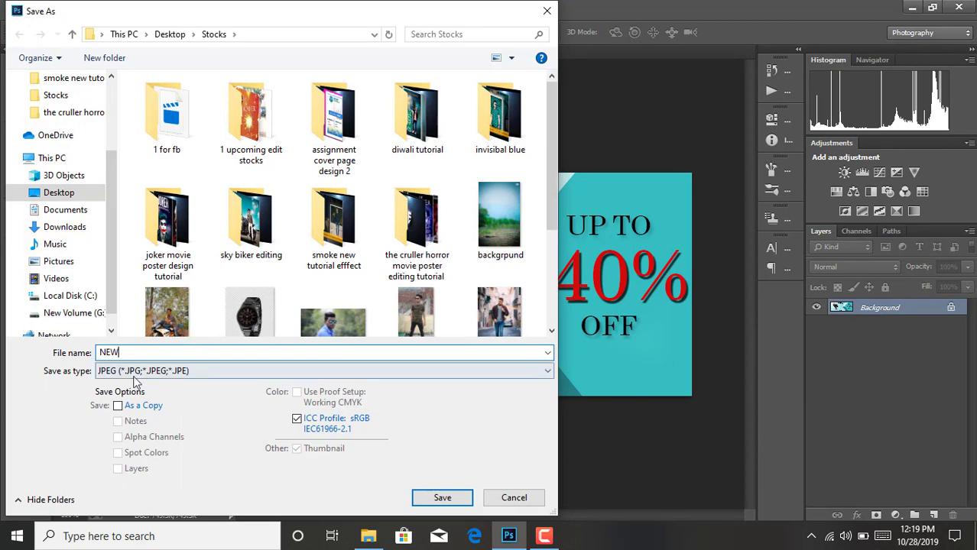
click(118, 405)
click(427, 499)
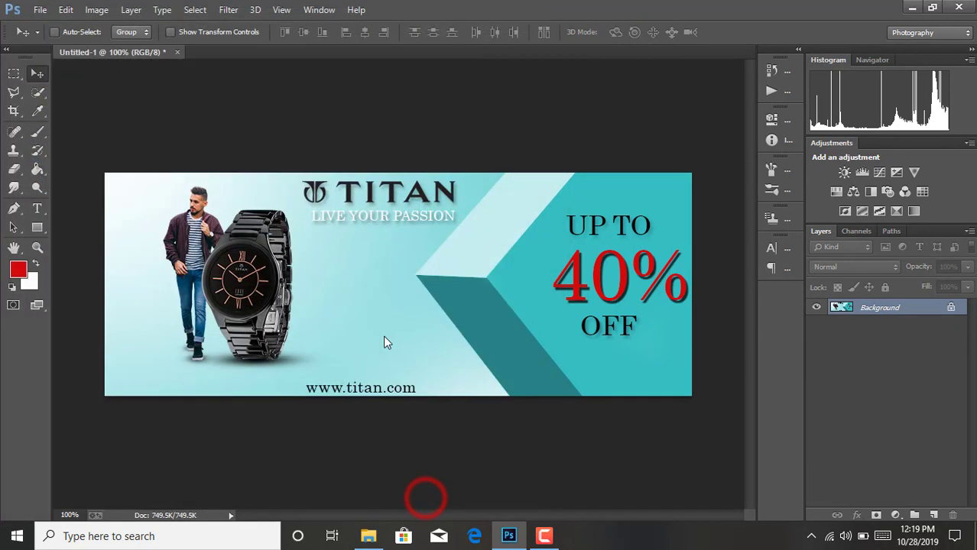
click(577, 134)
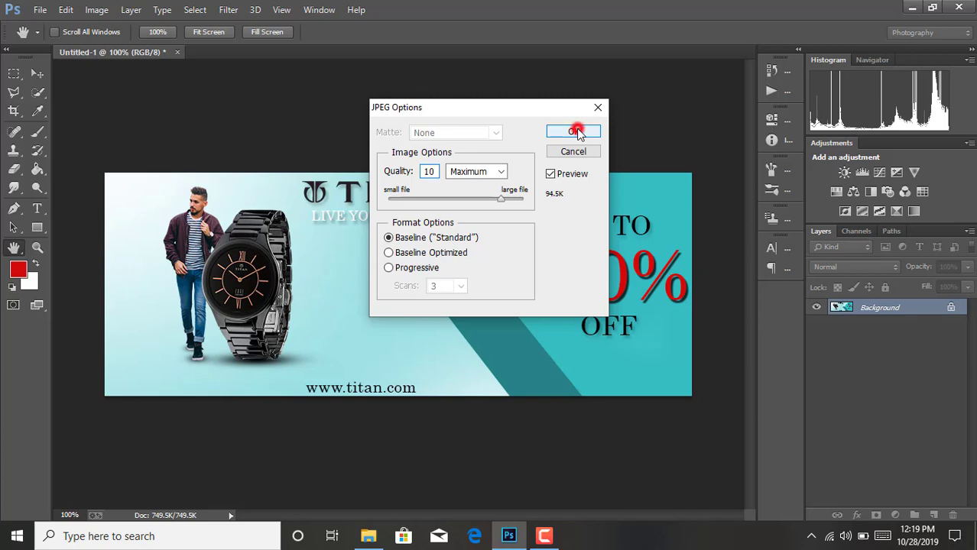